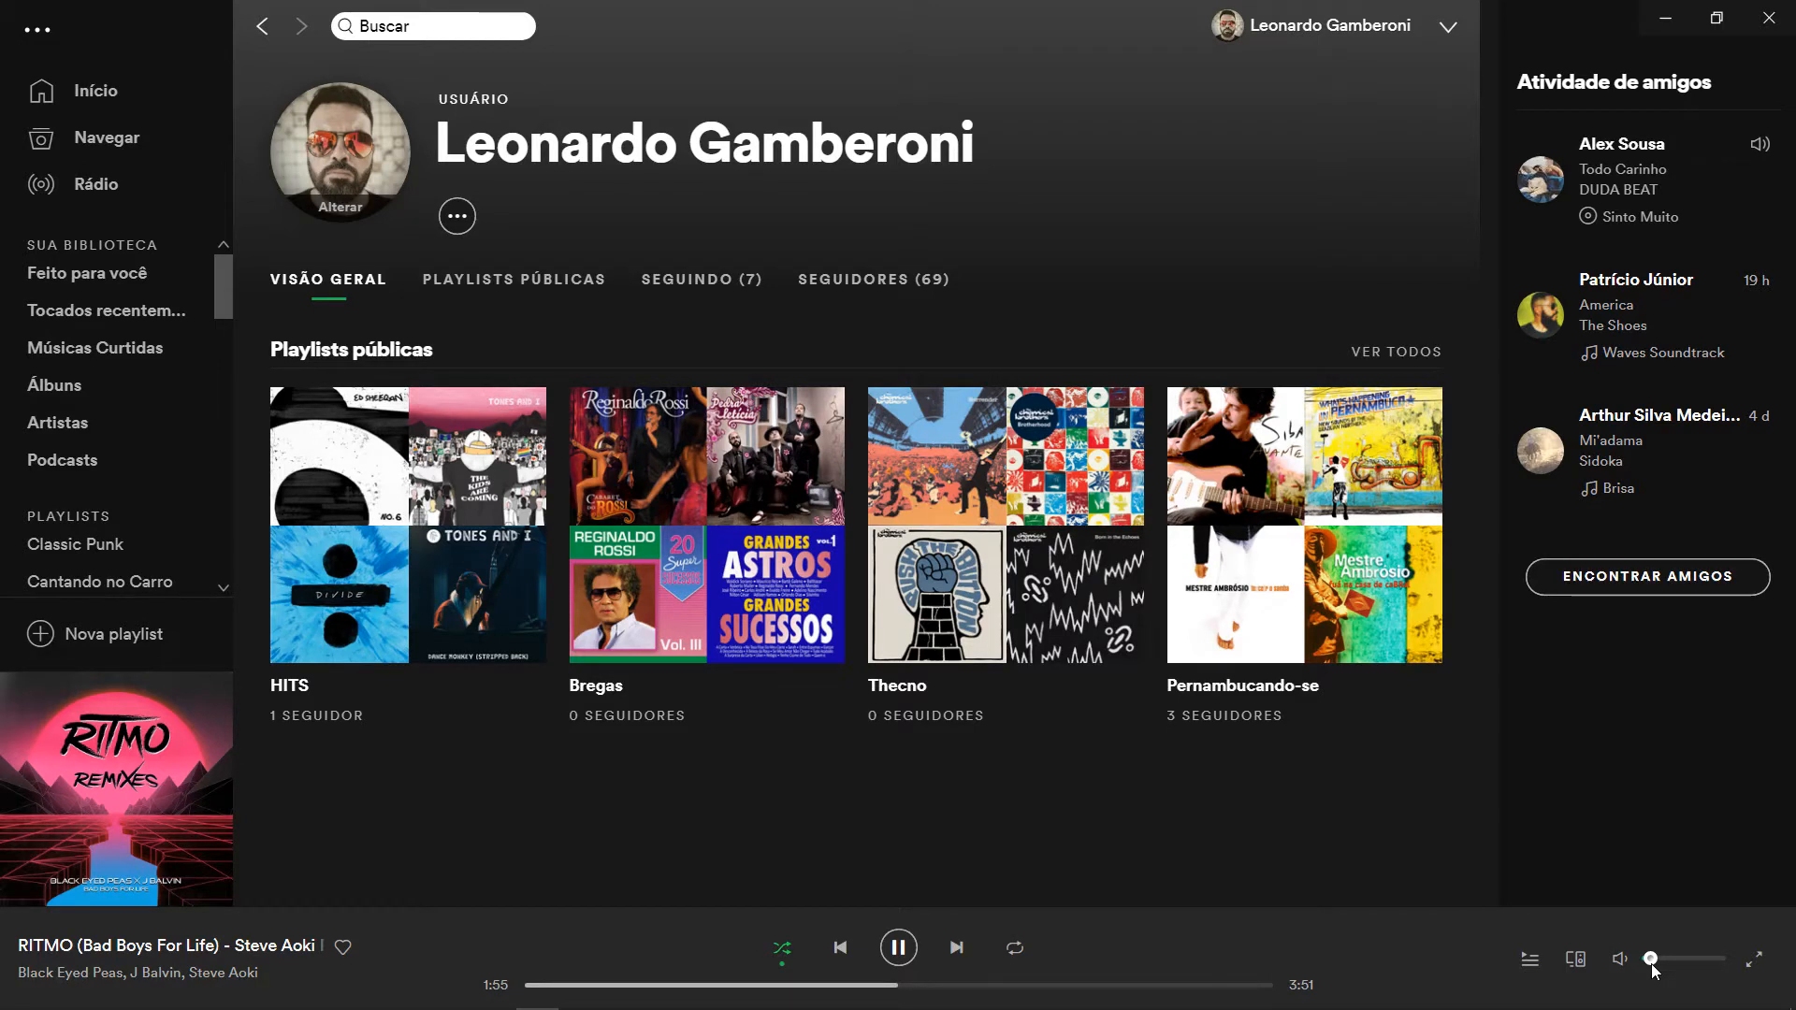
Switch to InDesign and get the recording software's window out of the way.
mouse_move(755, 1008)
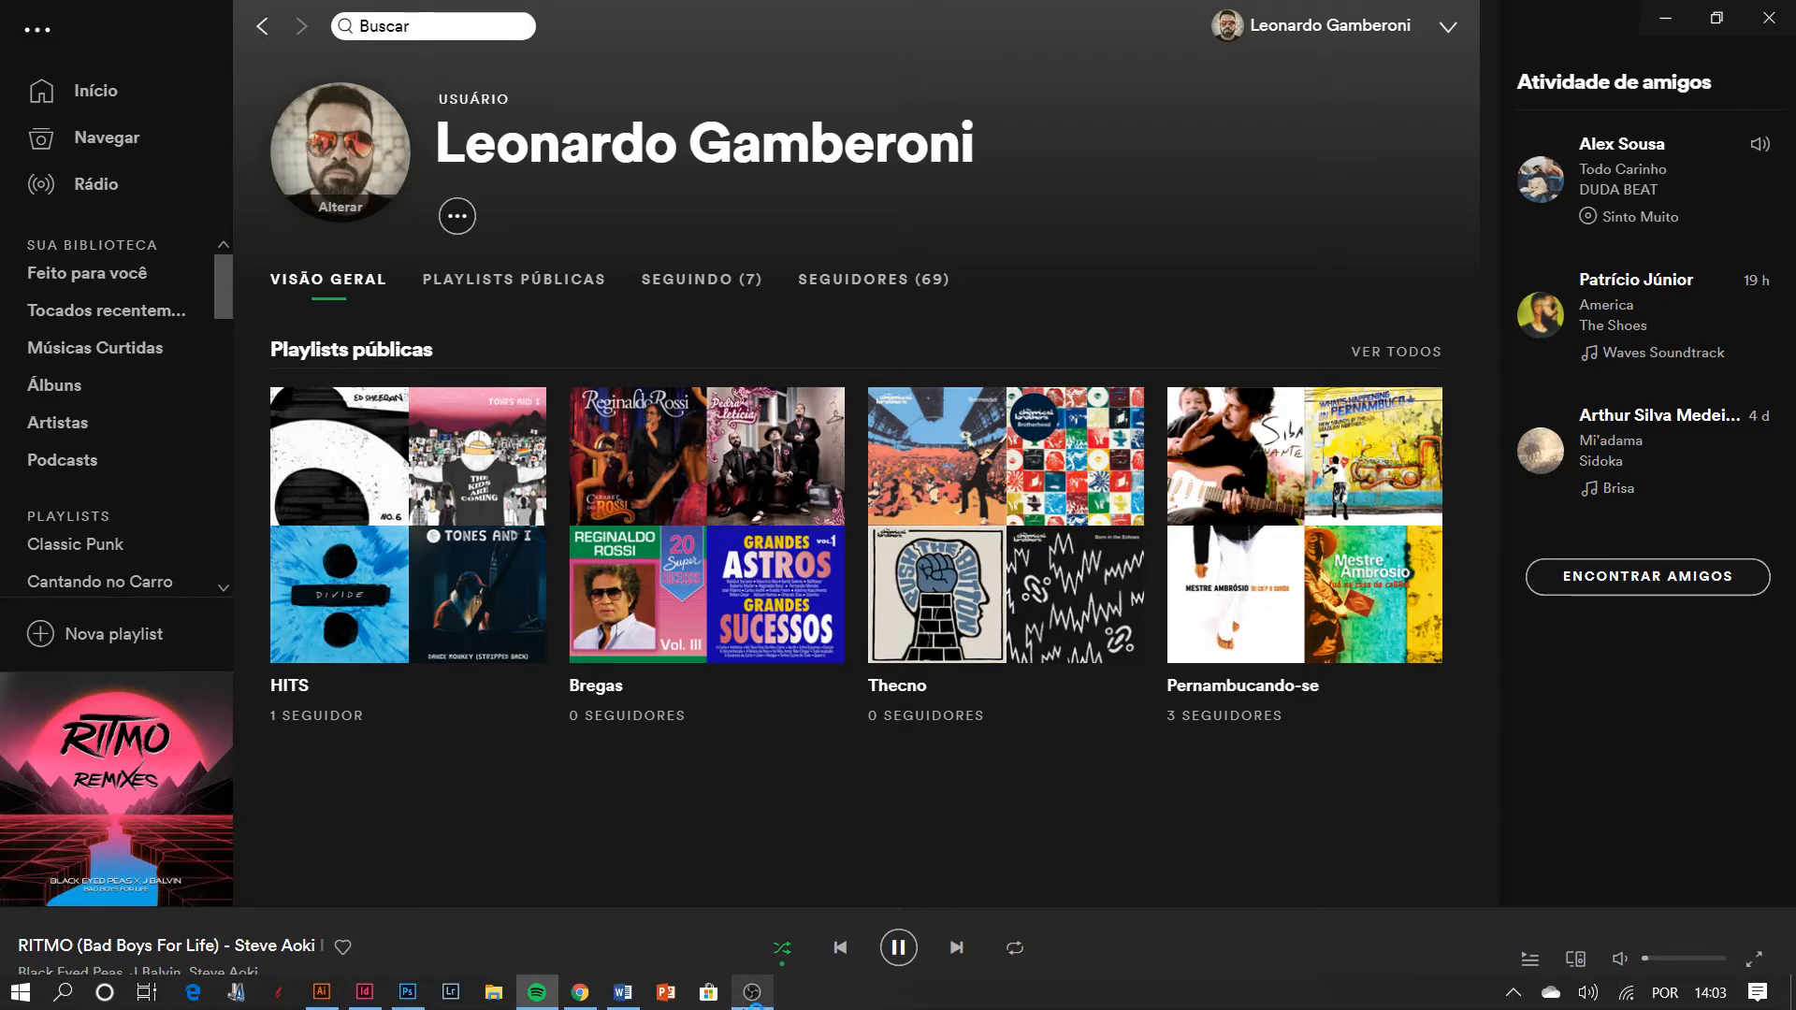
left_click(364, 993)
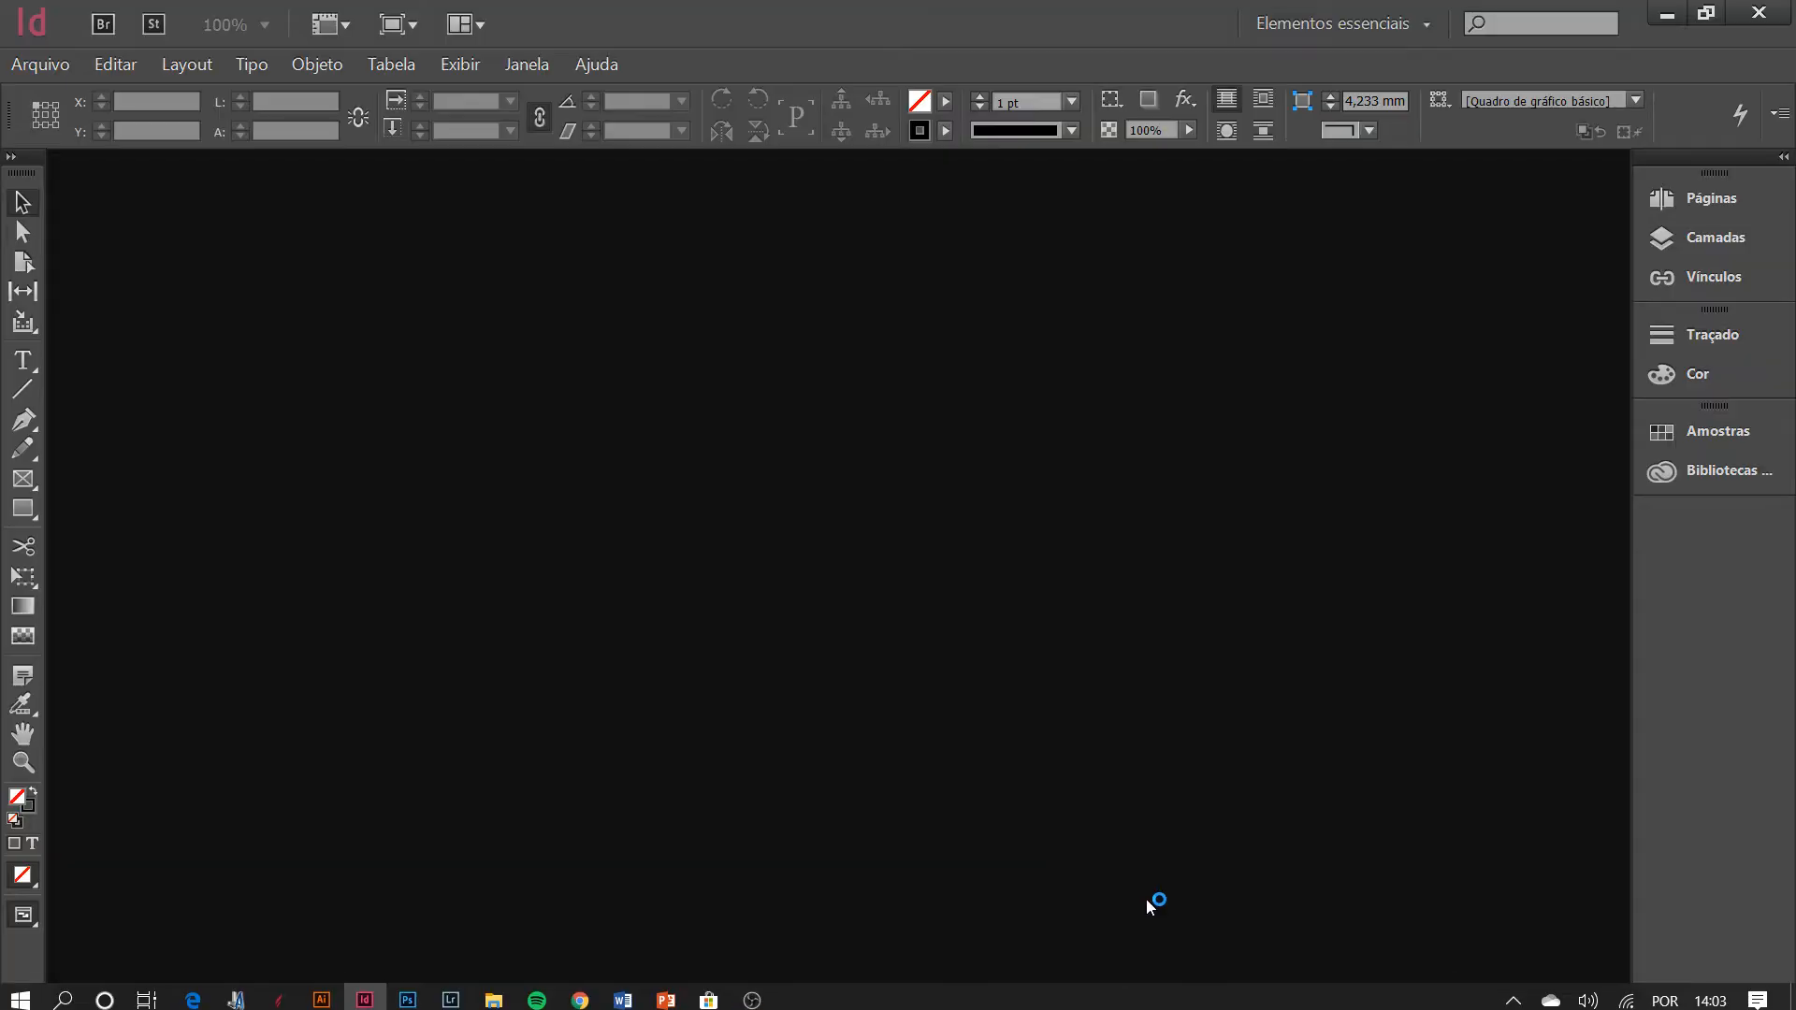
left_click(748, 995)
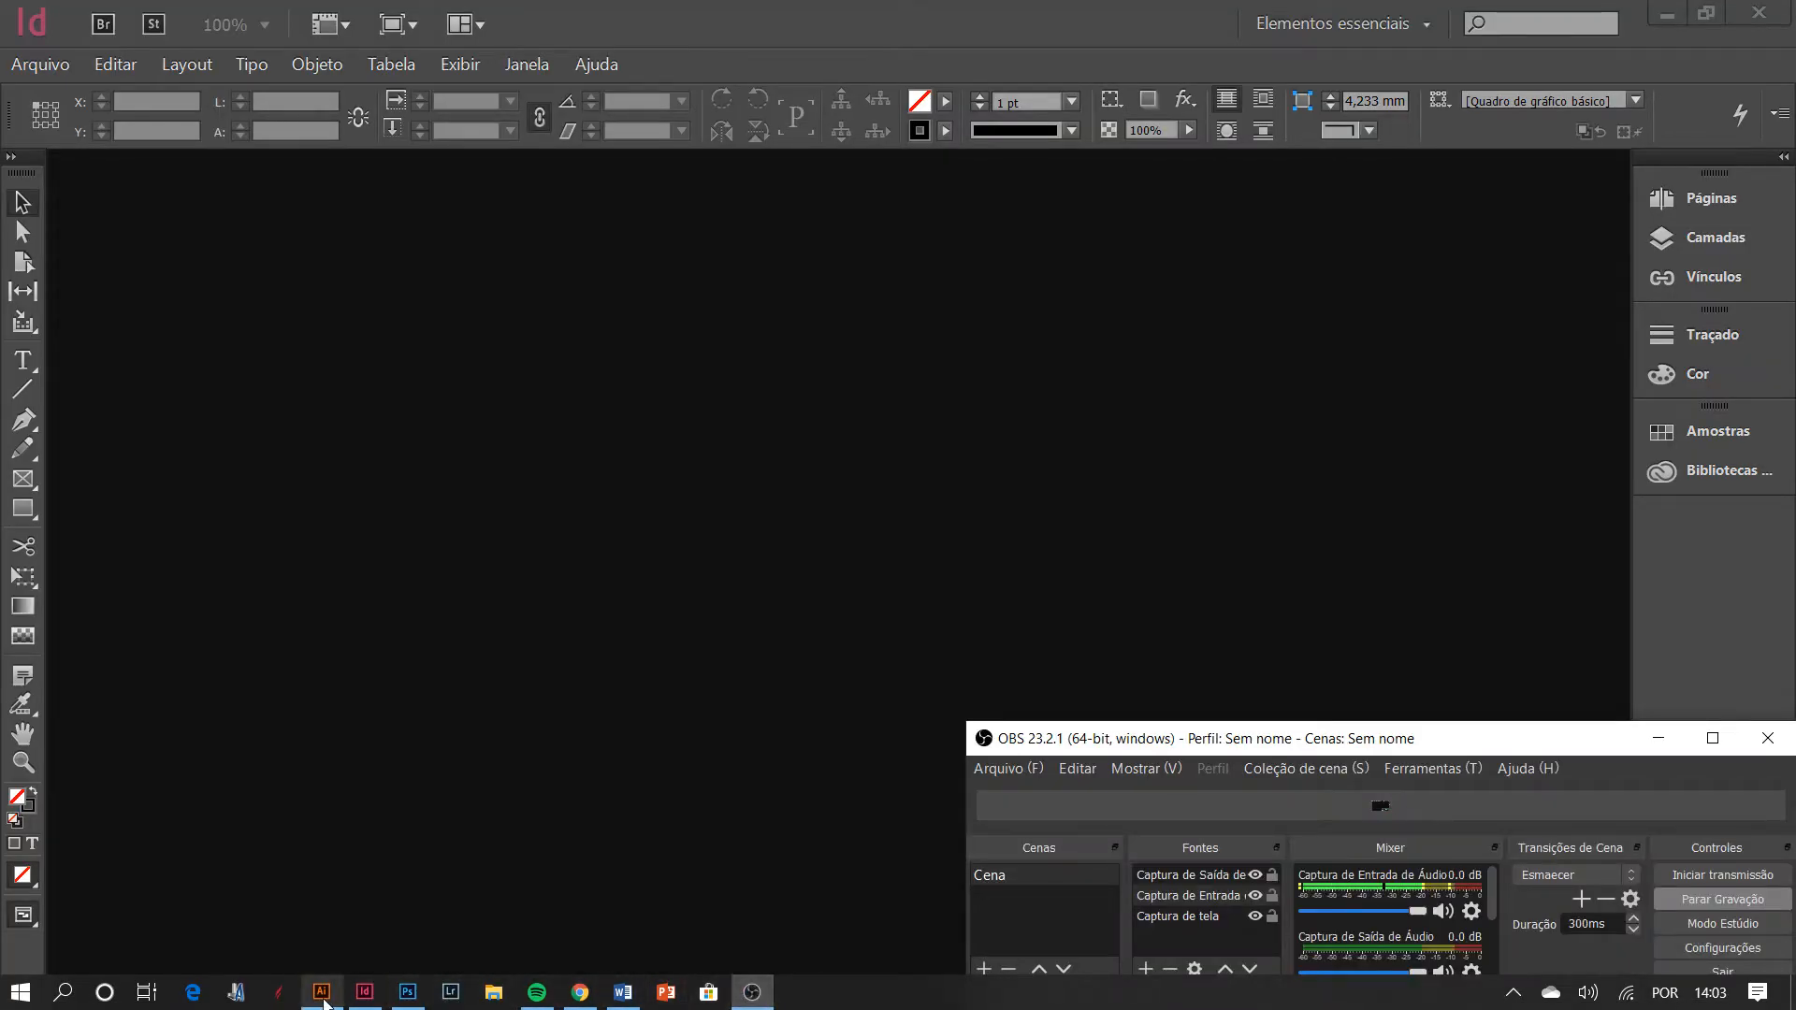
left_click(422, 531)
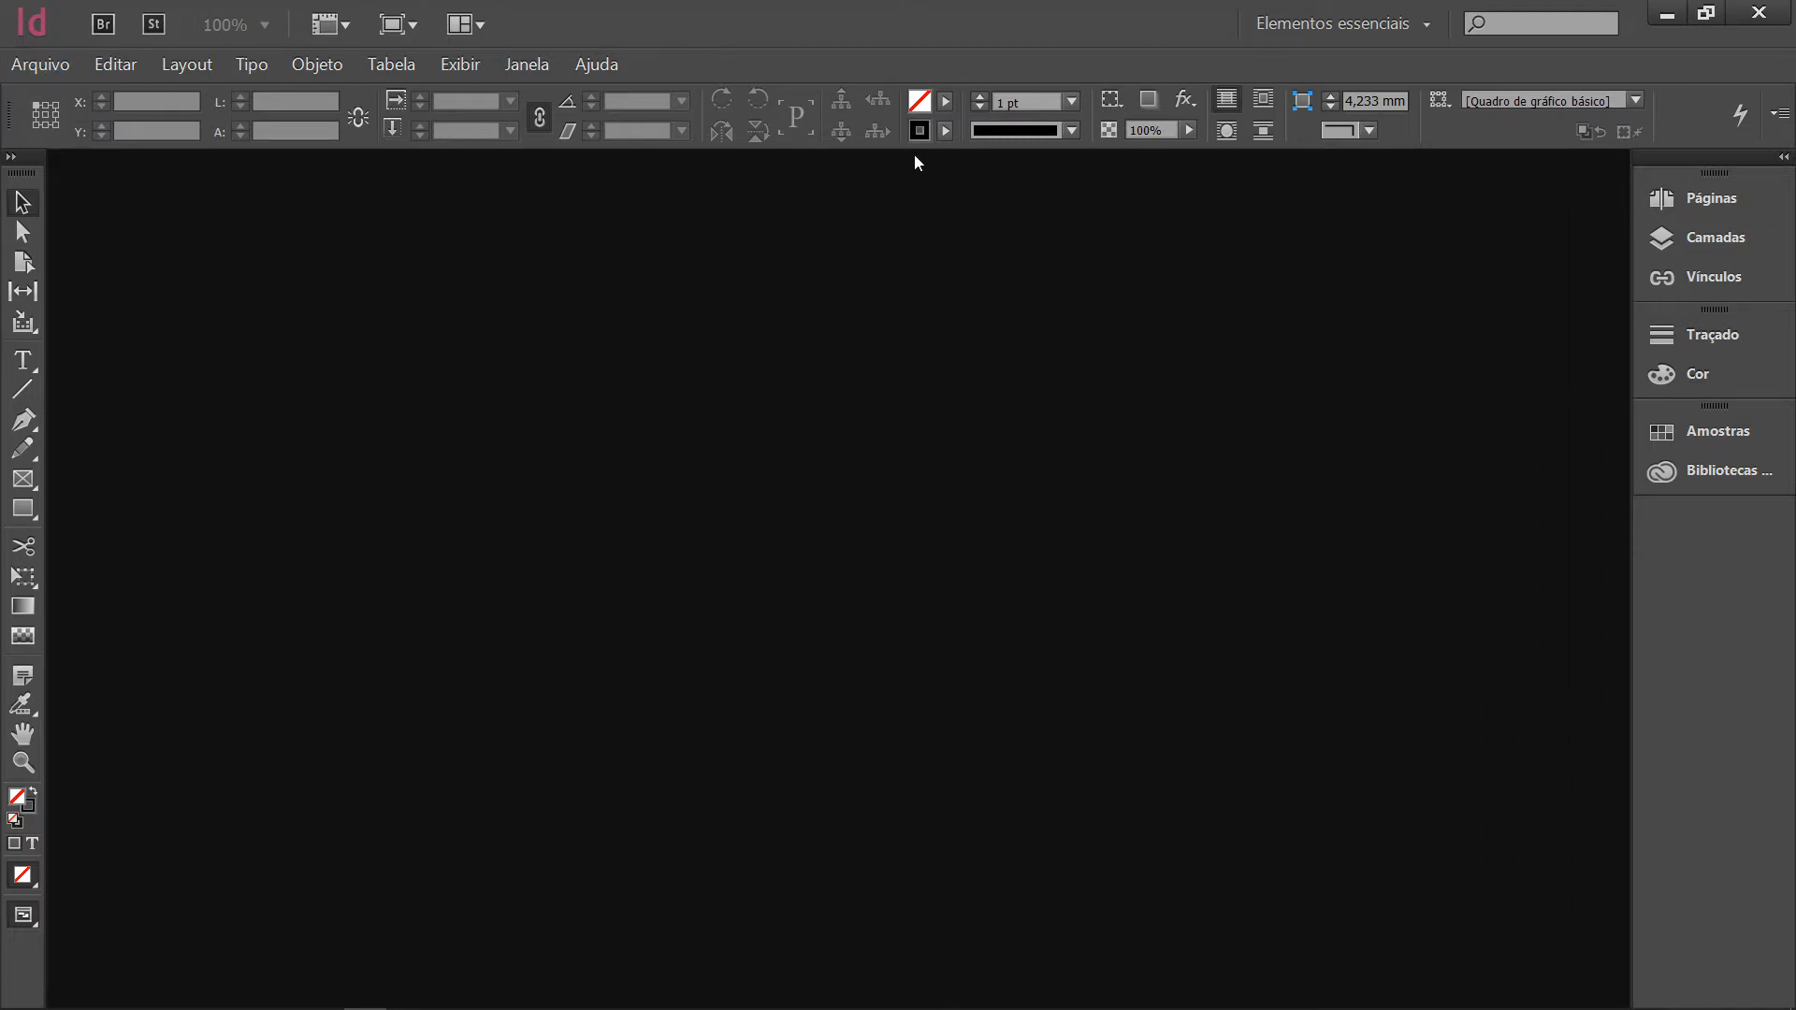
Start a new document to open its setup options.
left_click(40, 63)
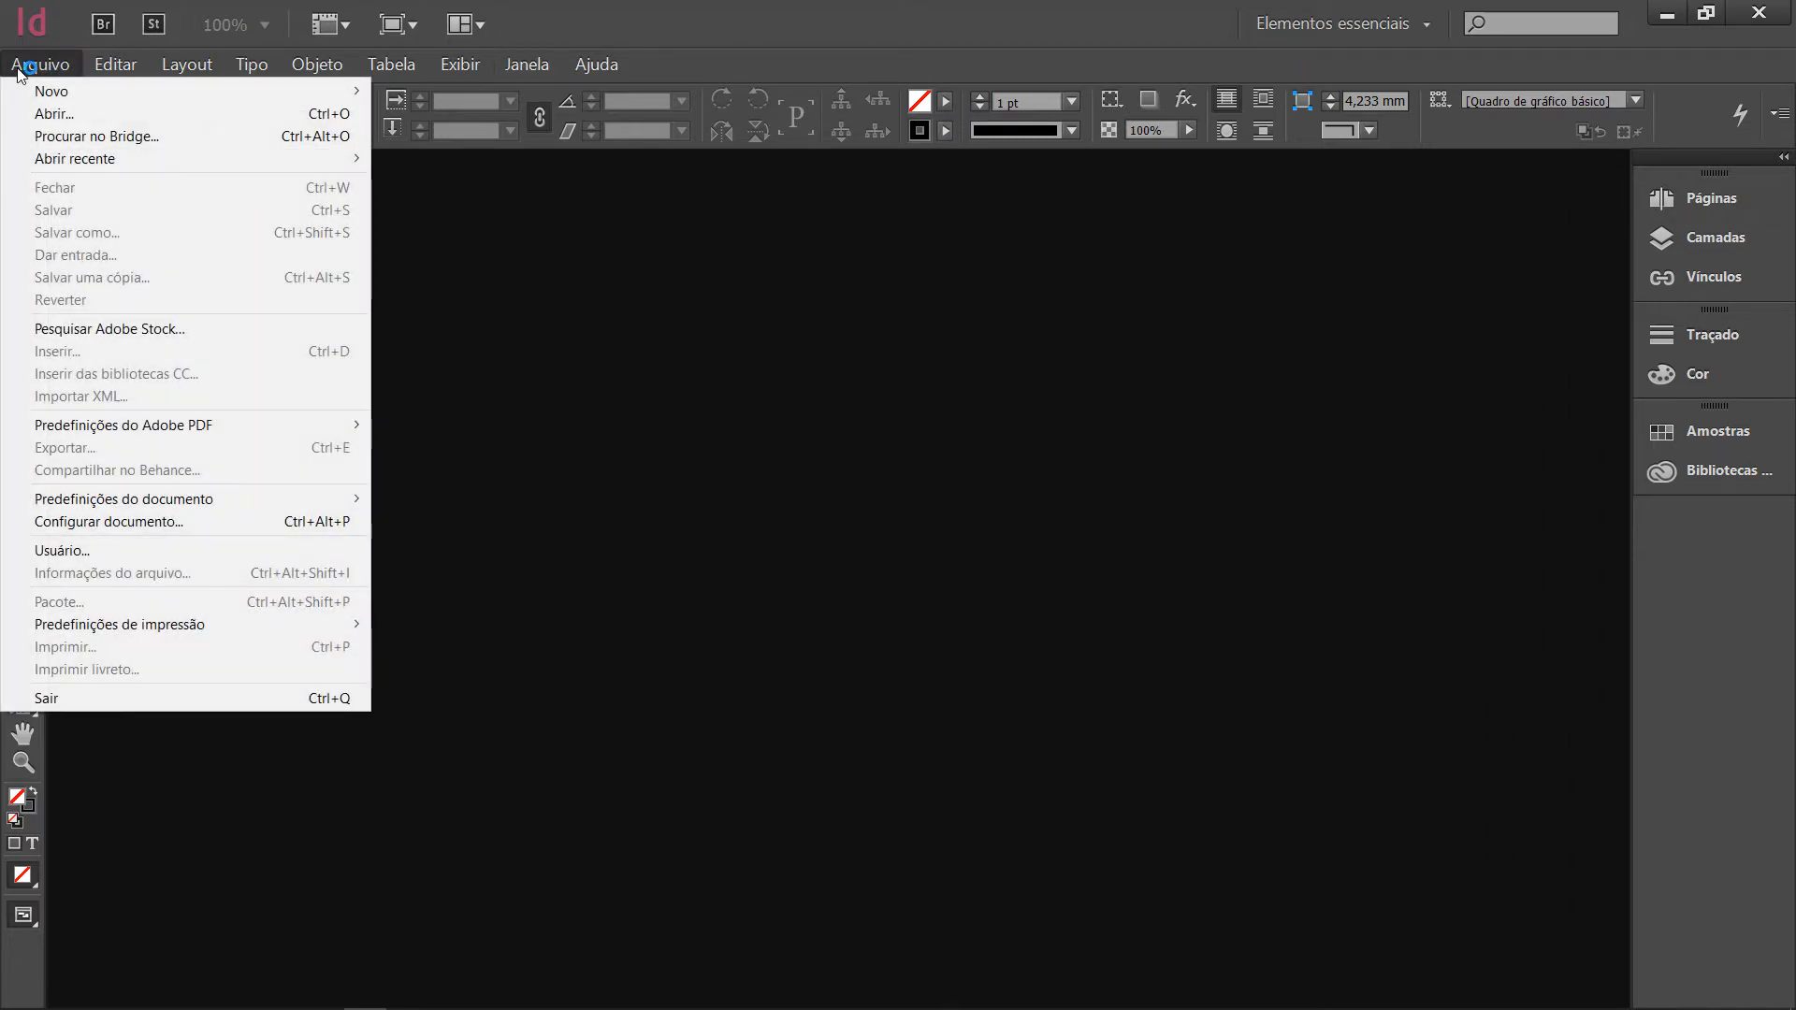
mouse_move(66, 98)
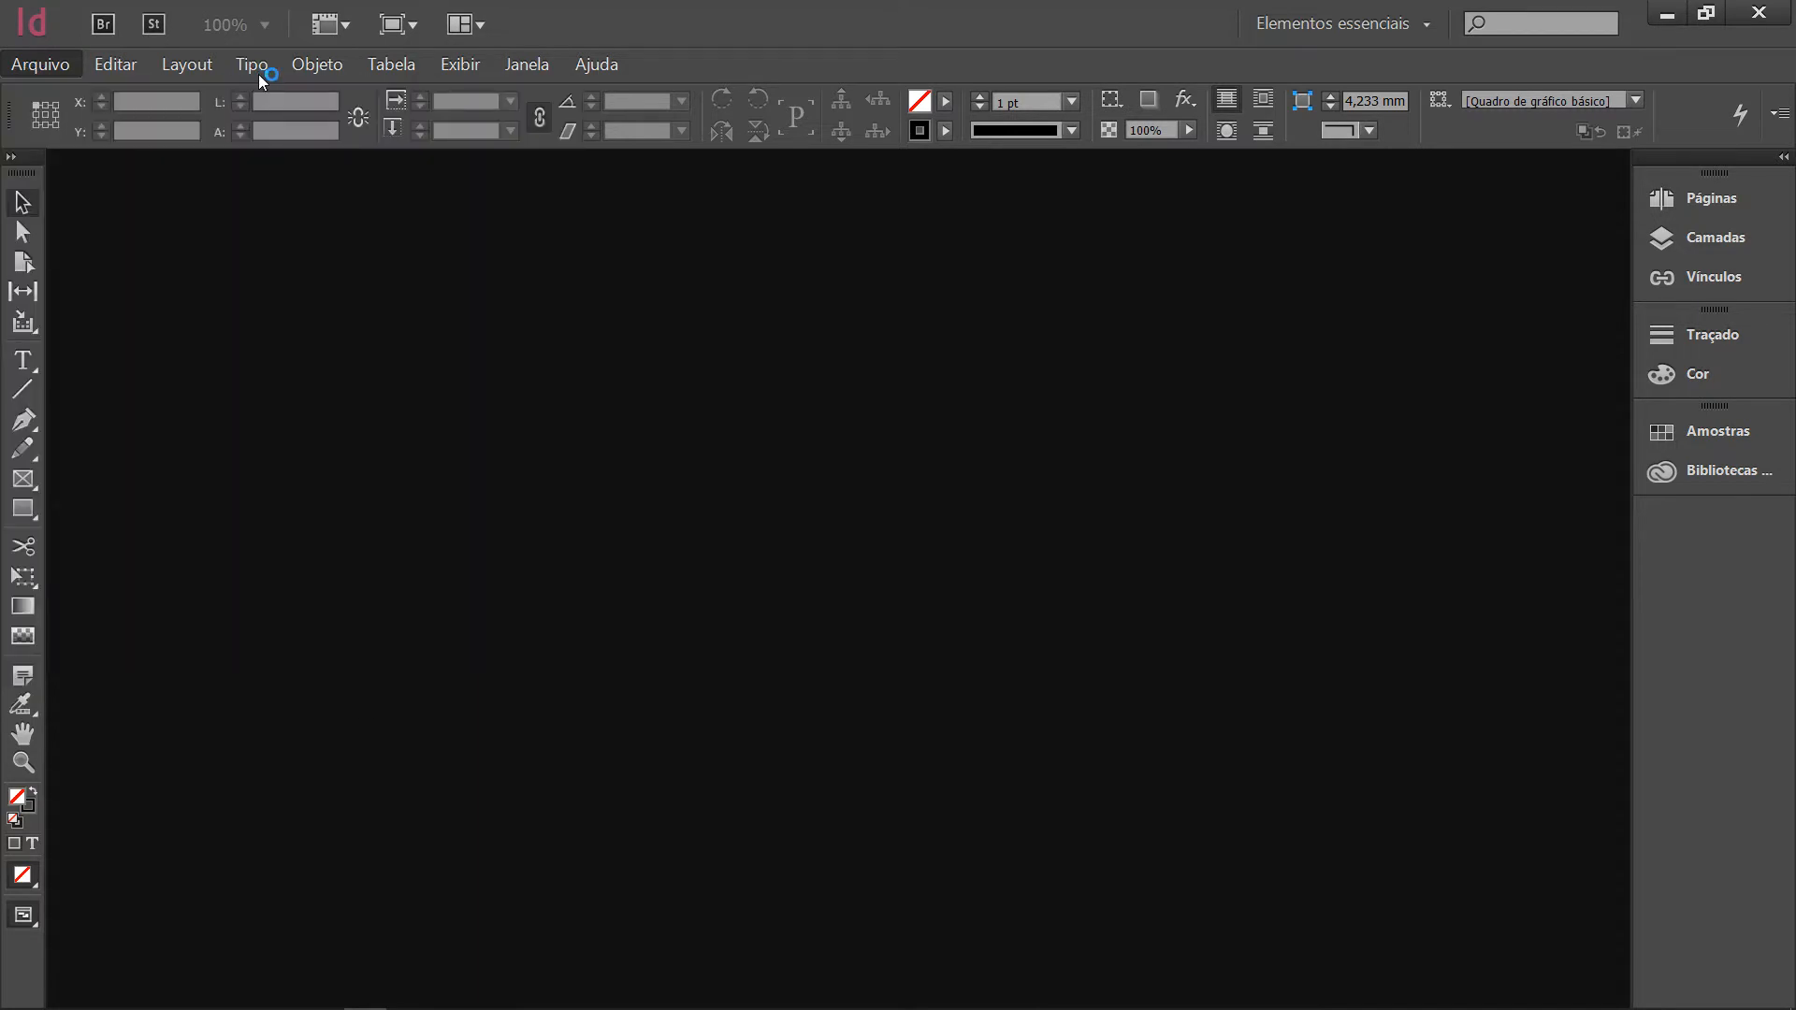
left_click(36, 63)
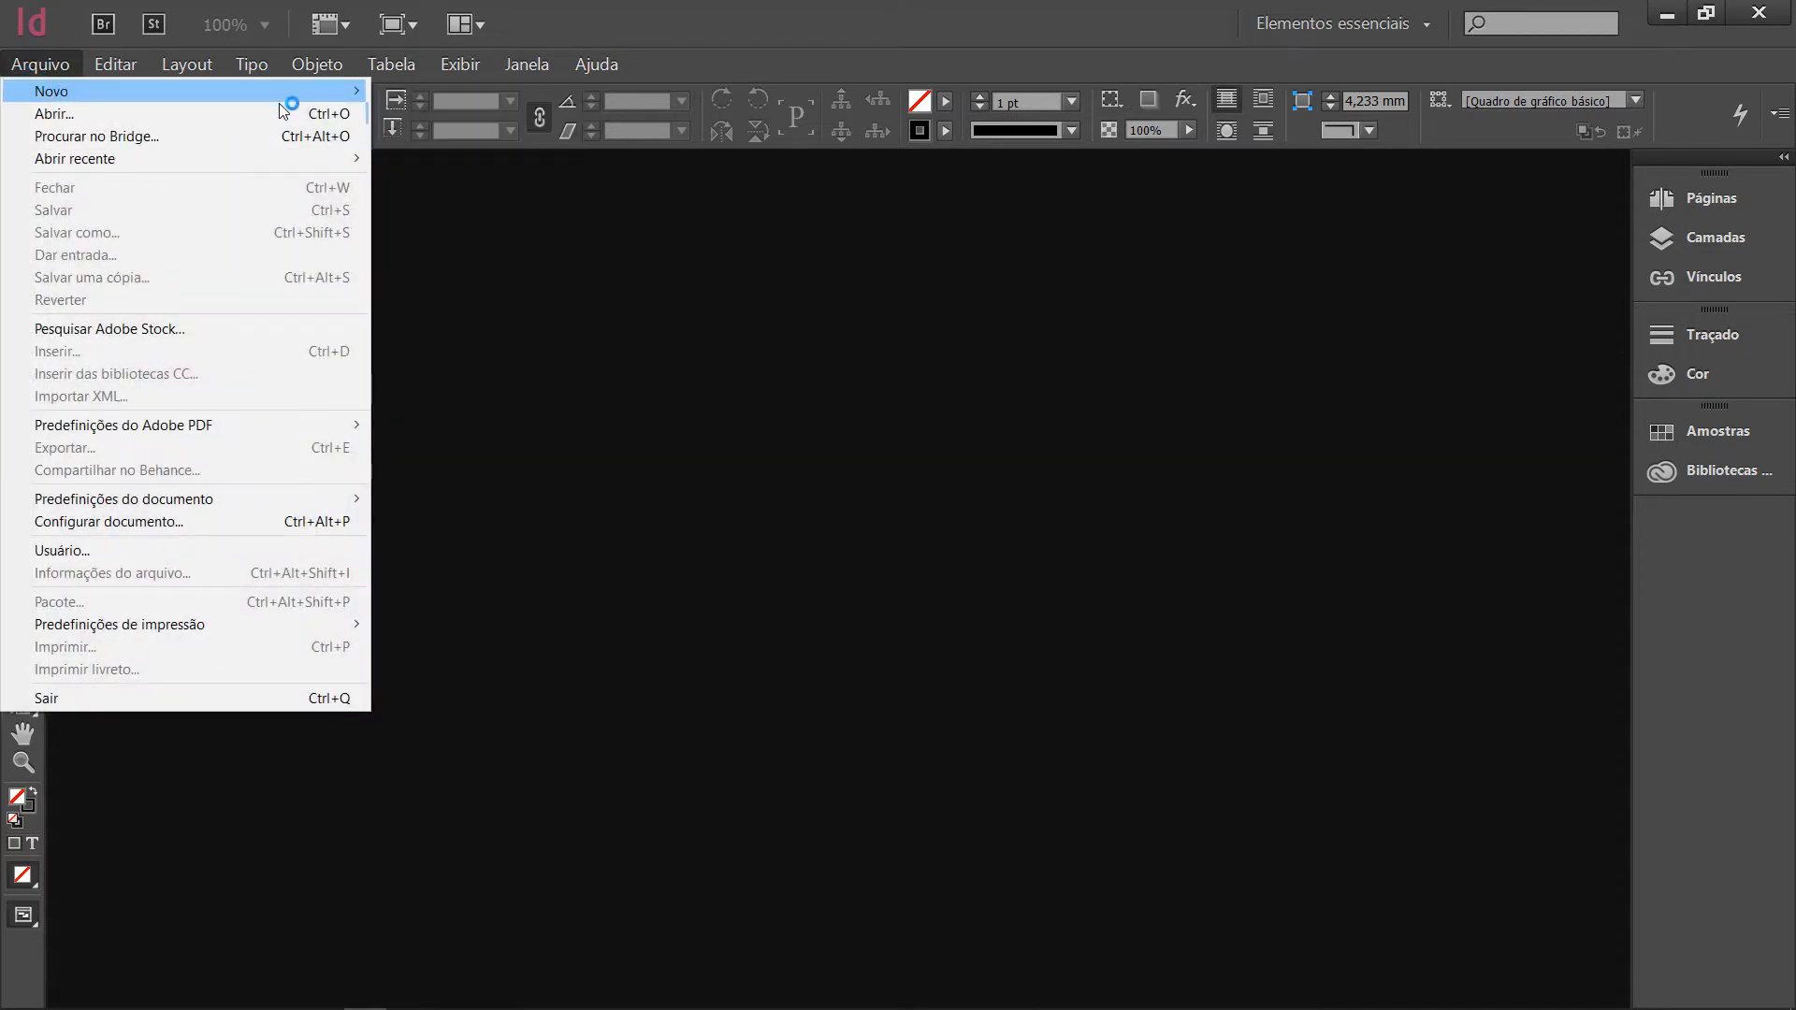
mouse_move(357, 93)
left_click(410, 85)
mouse_move(37, 67)
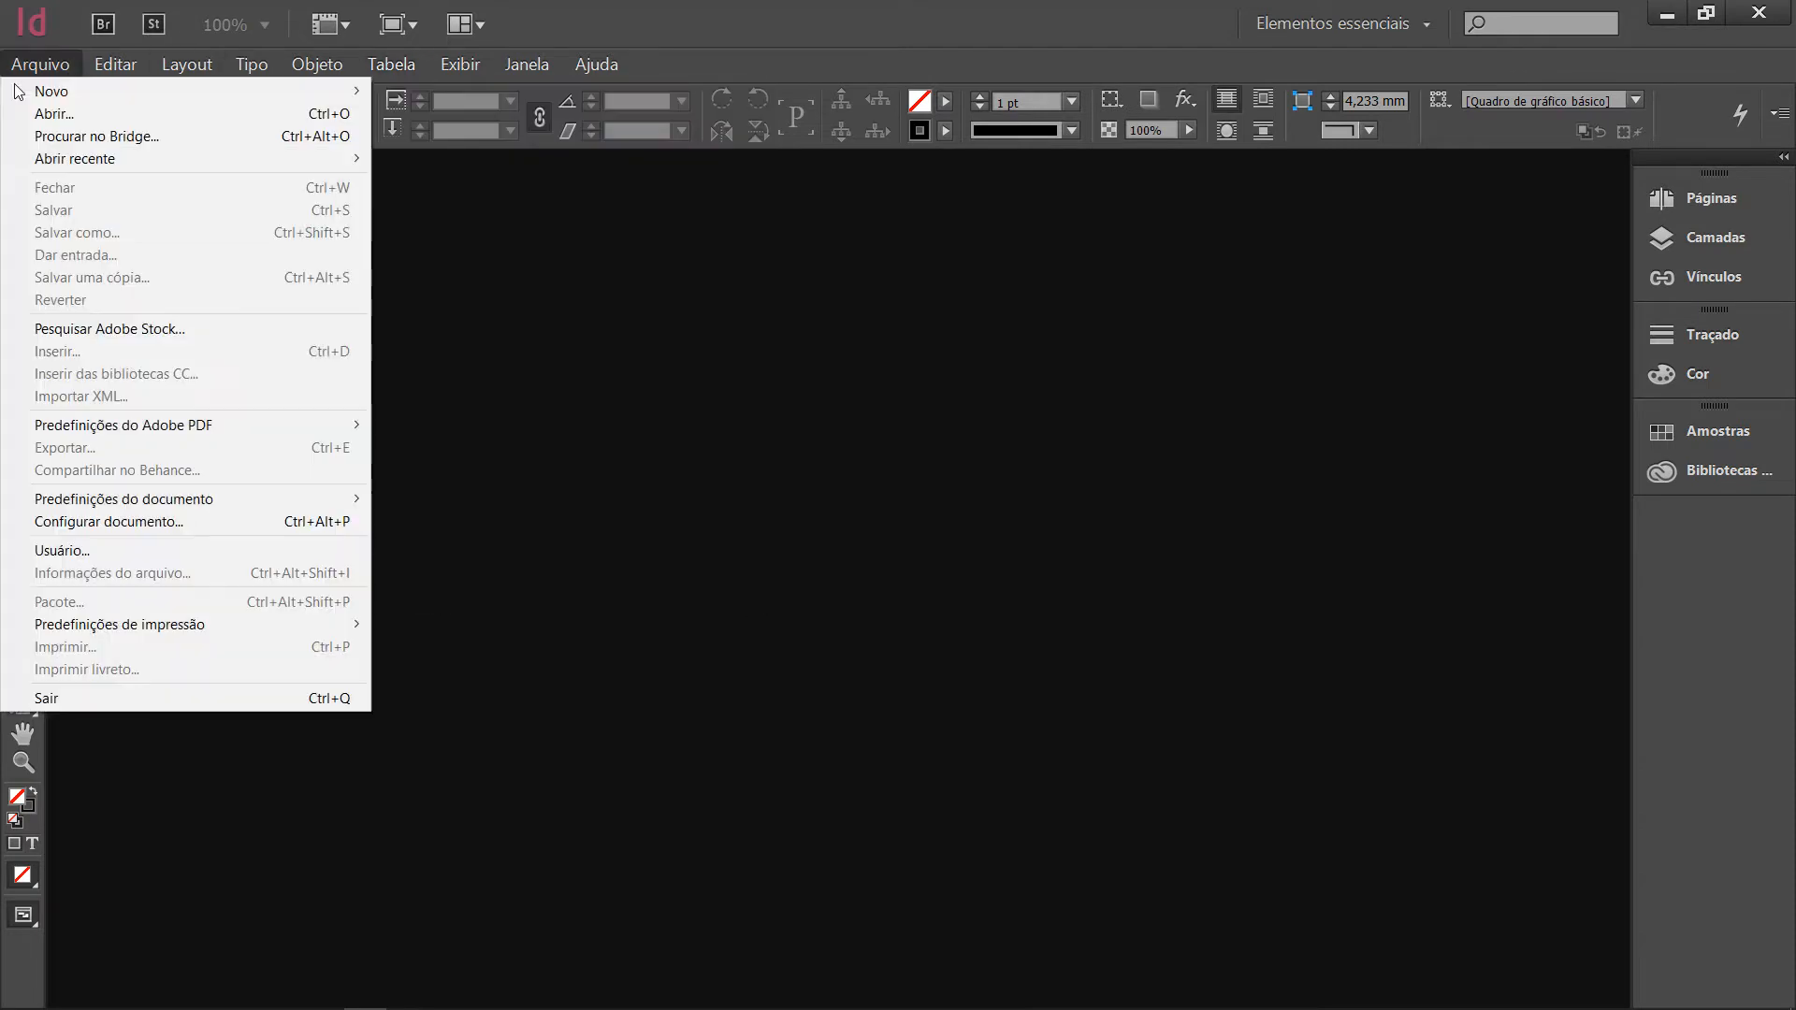
mouse_move(73, 94)
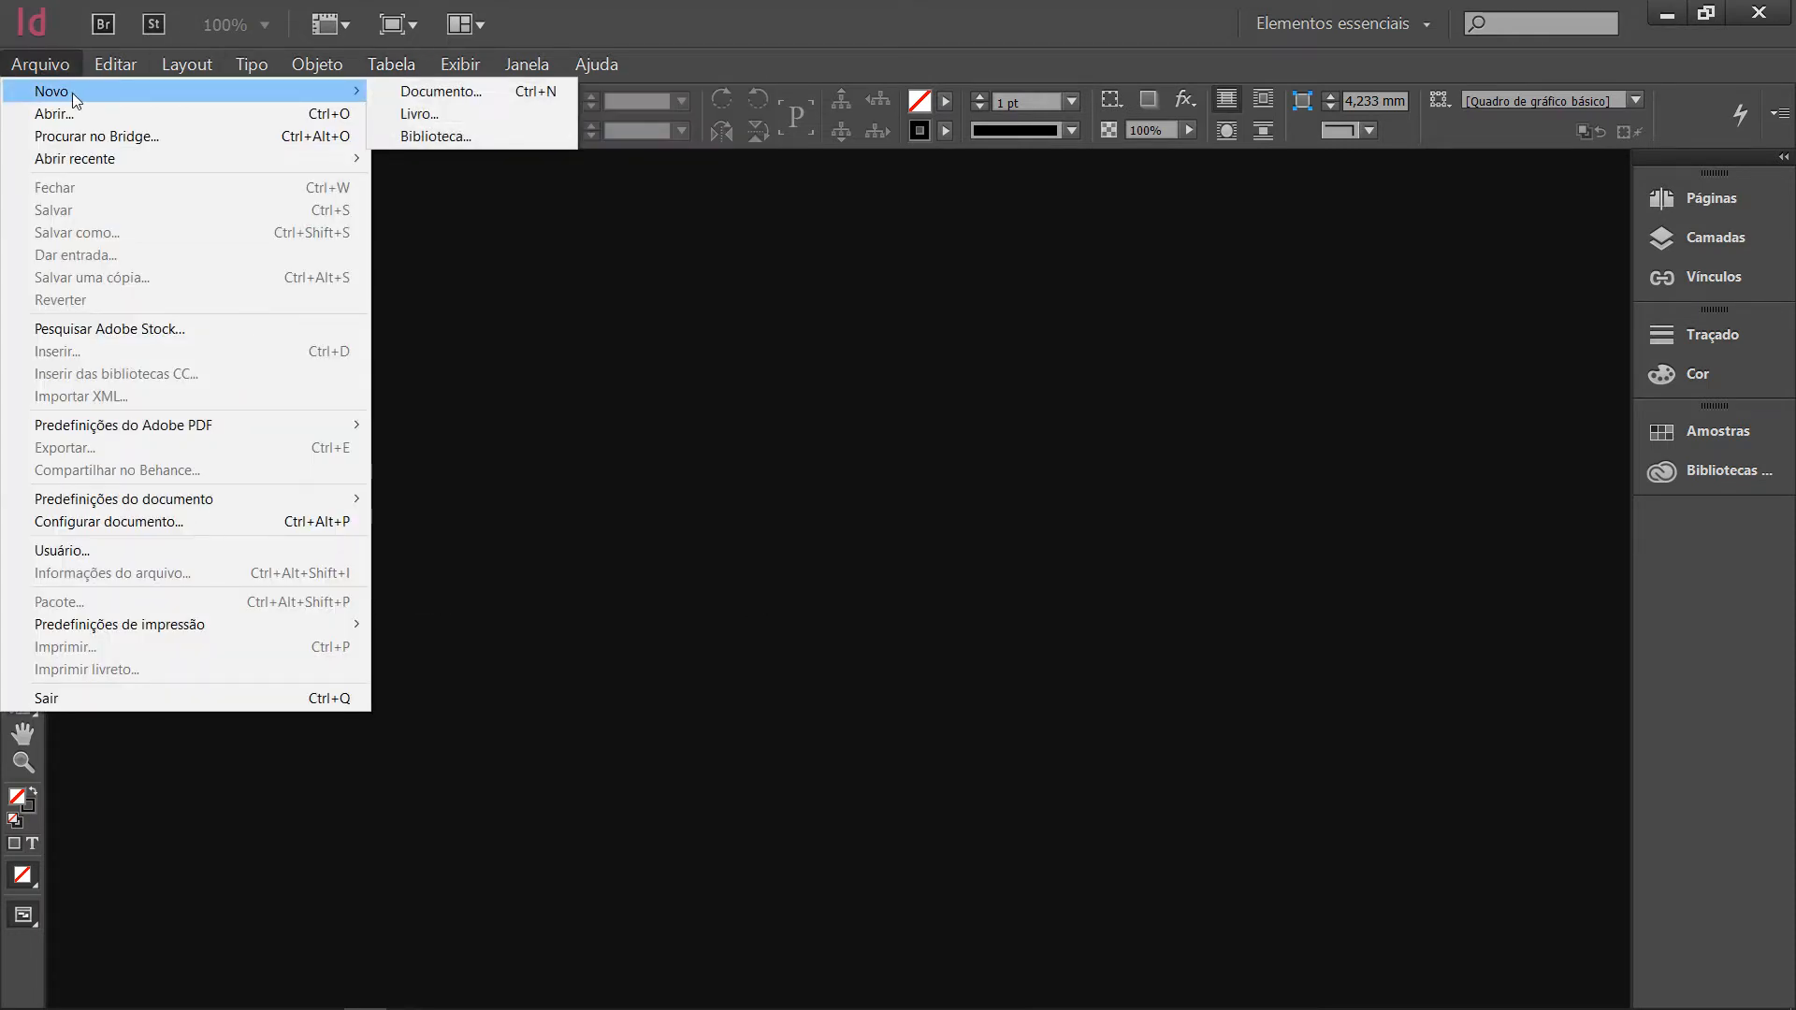
left_click(403, 97)
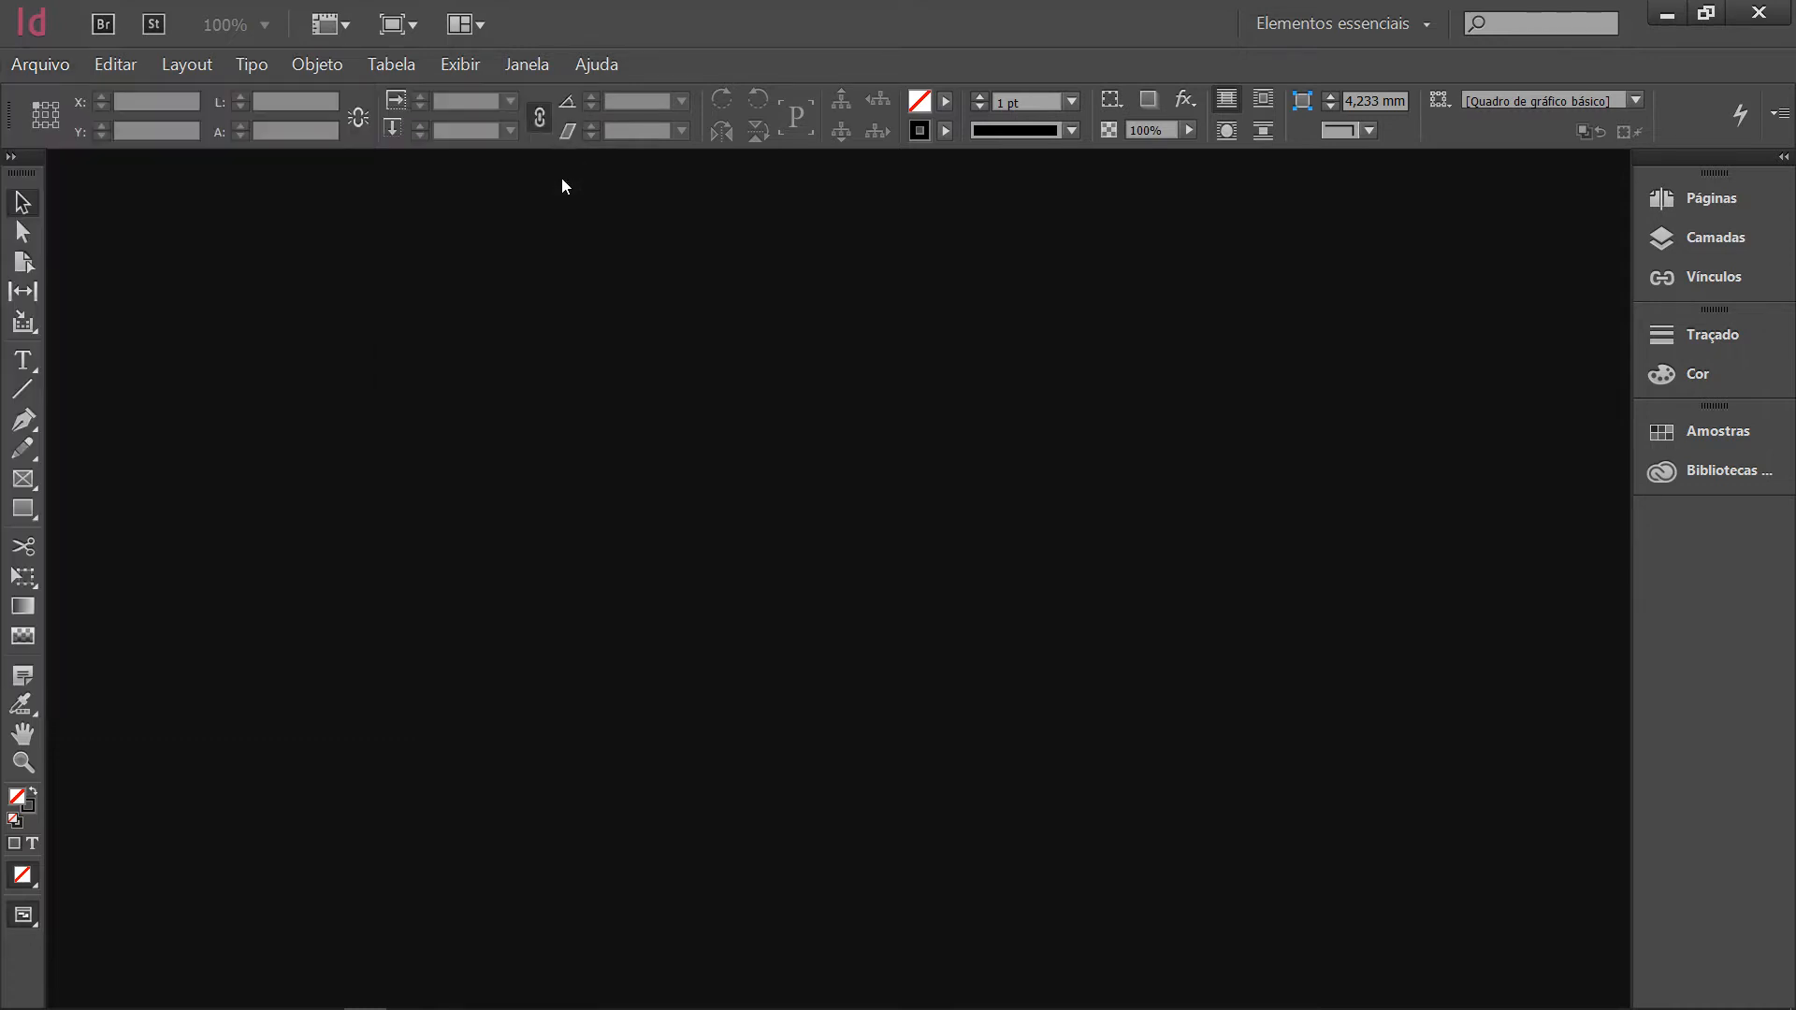
left_click(38, 73)
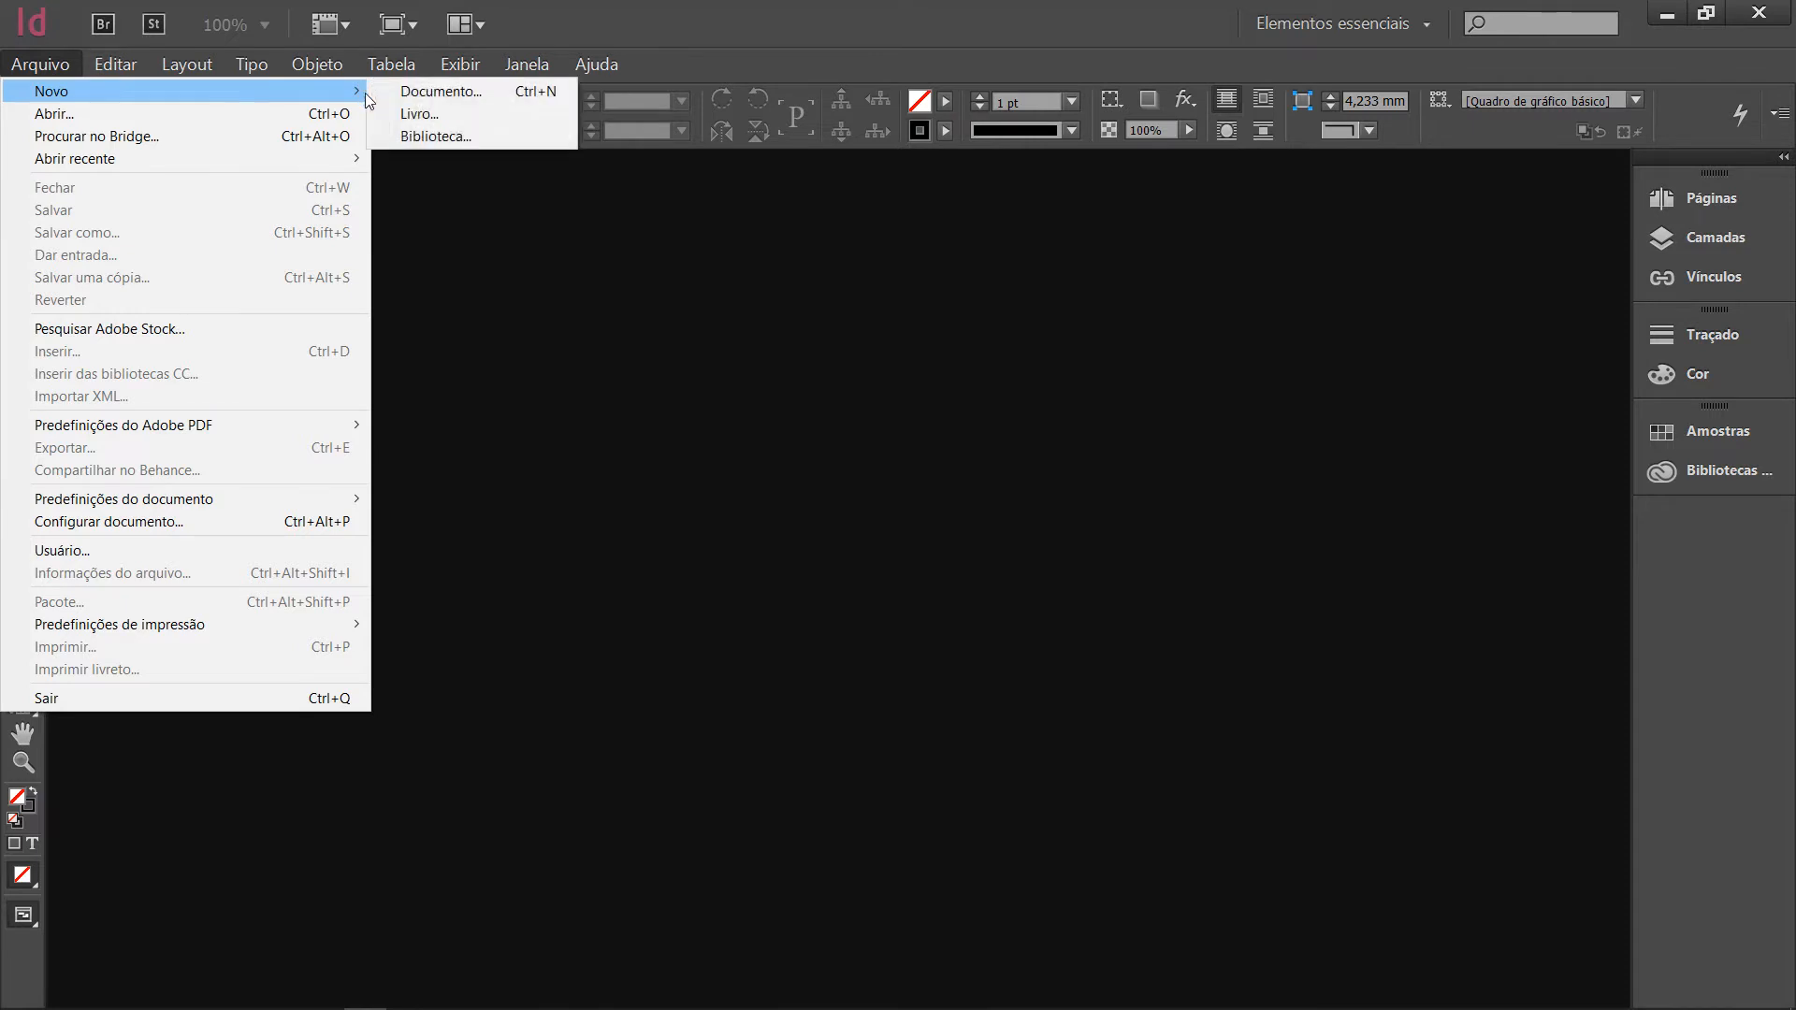
left_click(397, 99)
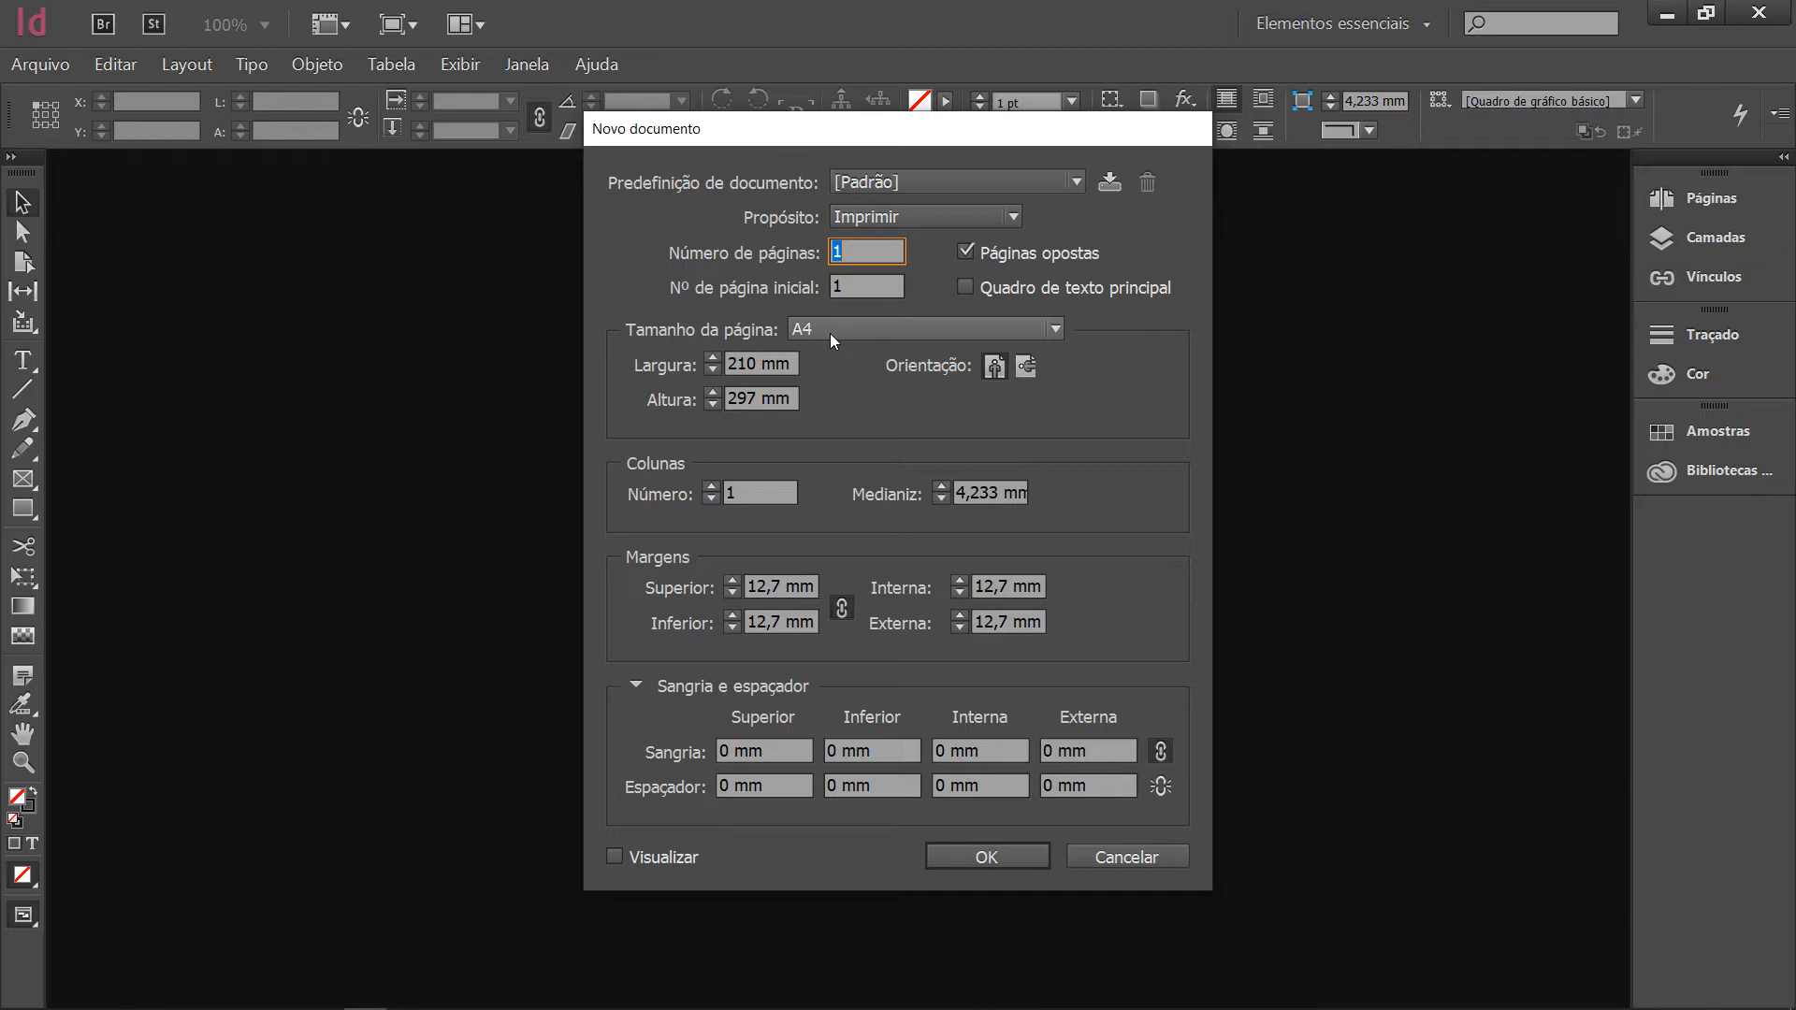
Look through the preset page sizes for the new document, dismissing the e-mail notifications.
left_click(829, 330)
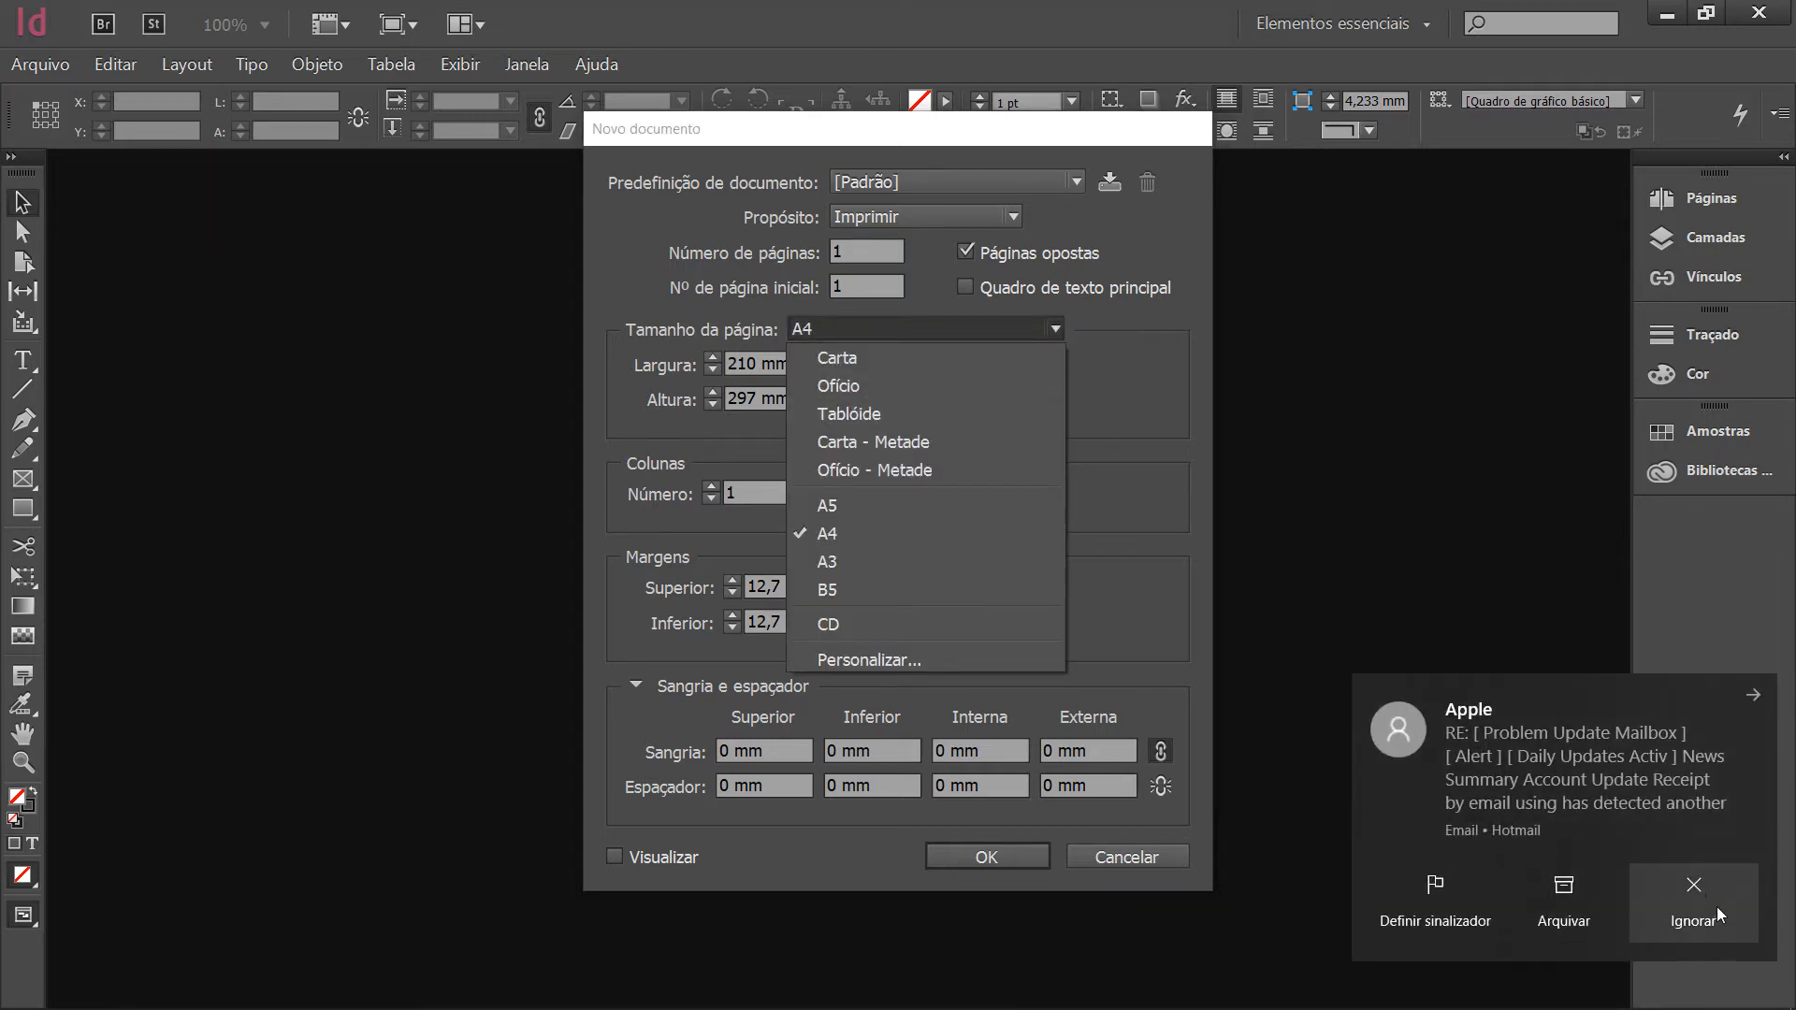
left_click(1753, 695)
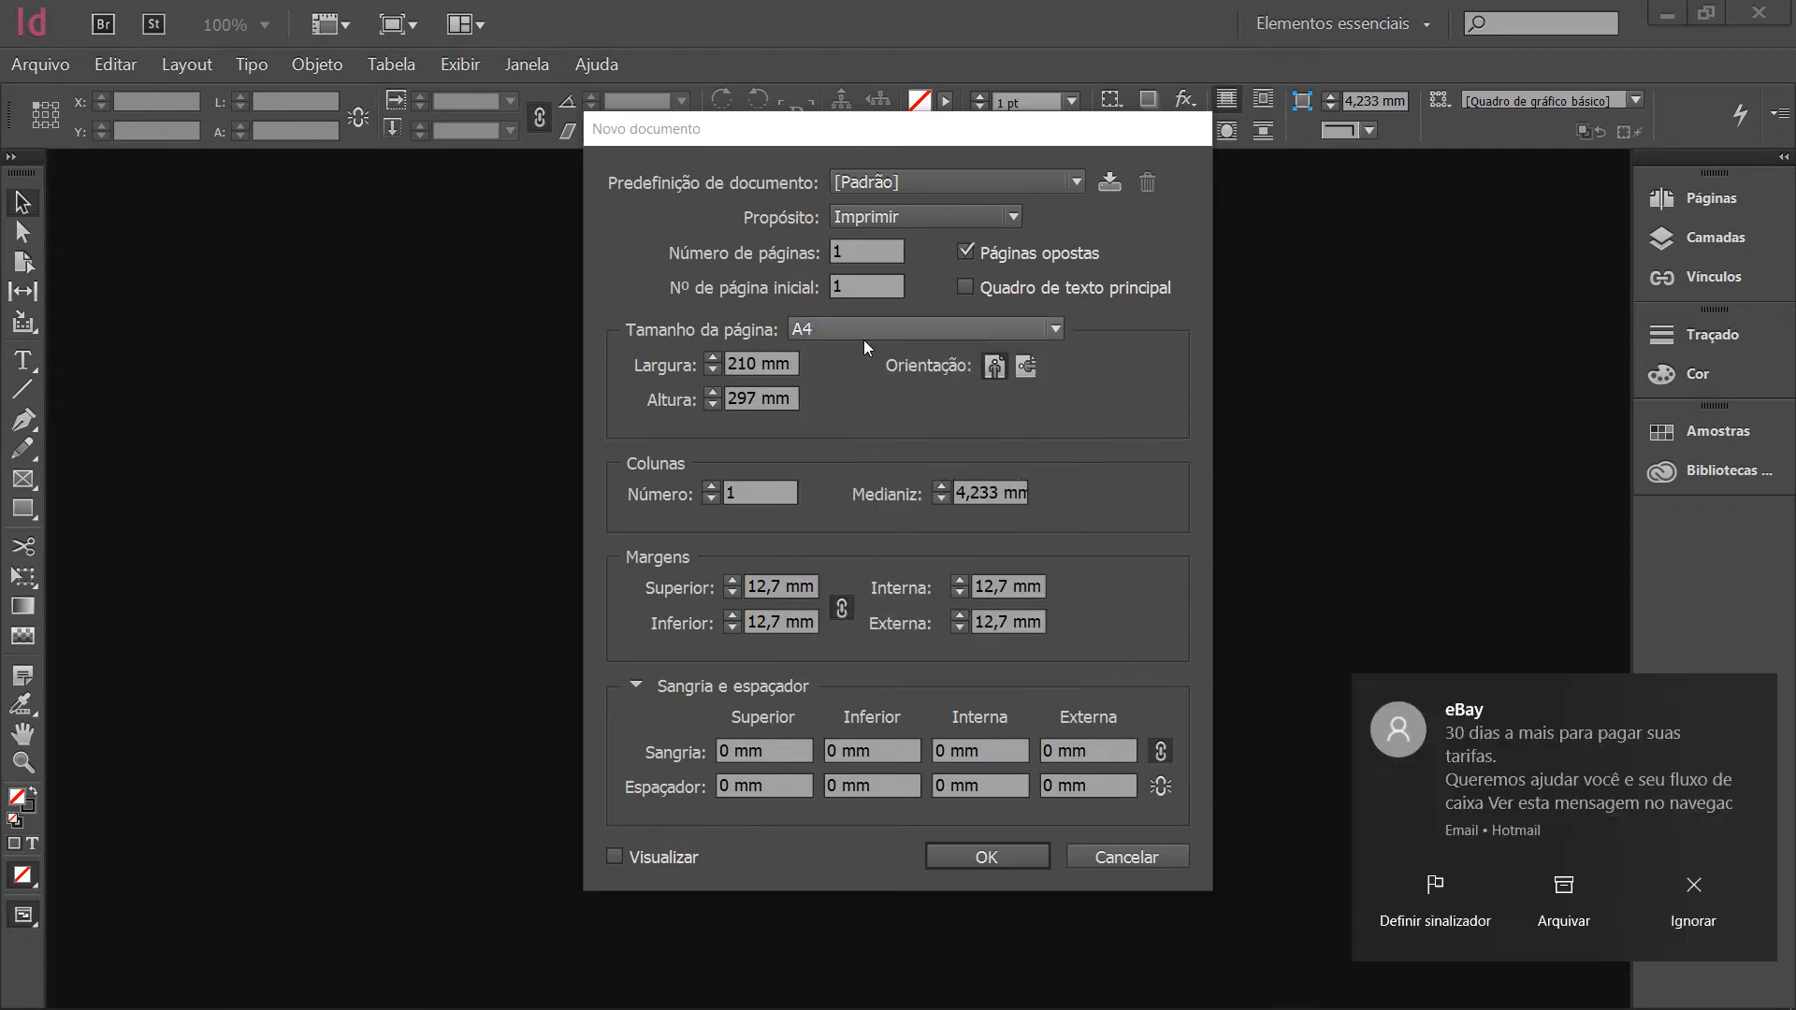
left_click(1755, 695)
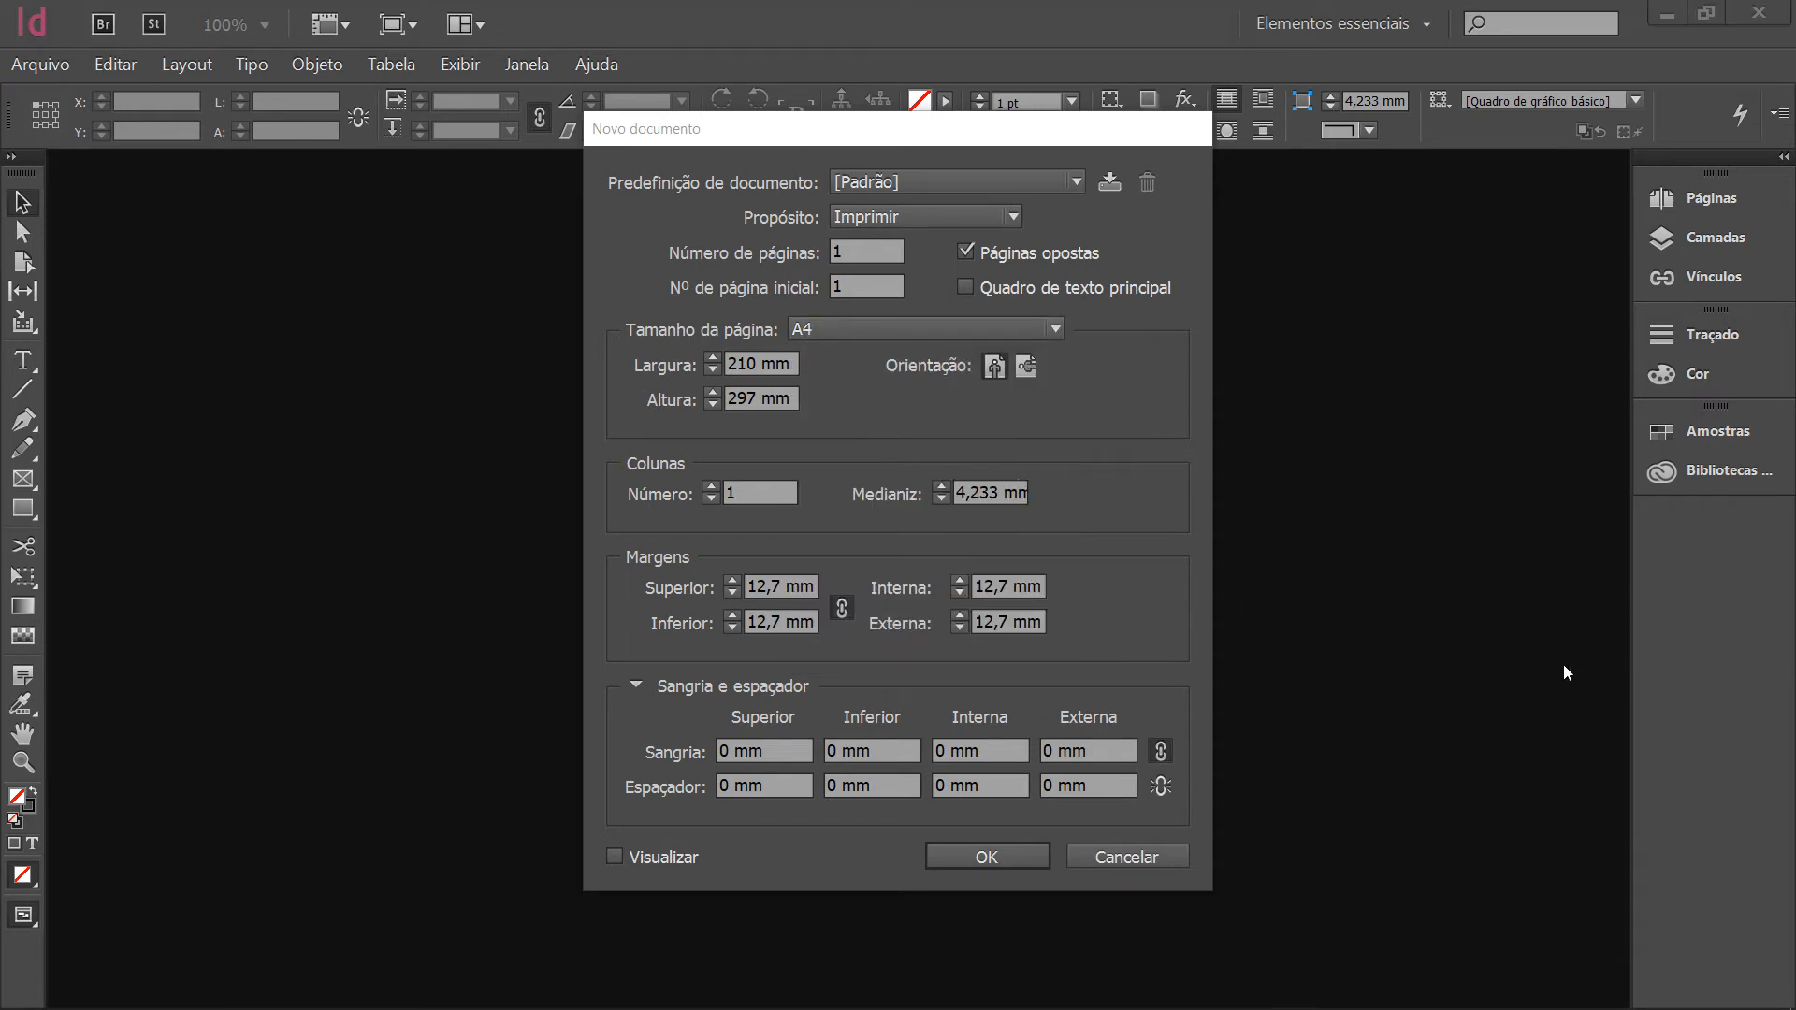
left_click(876, 323)
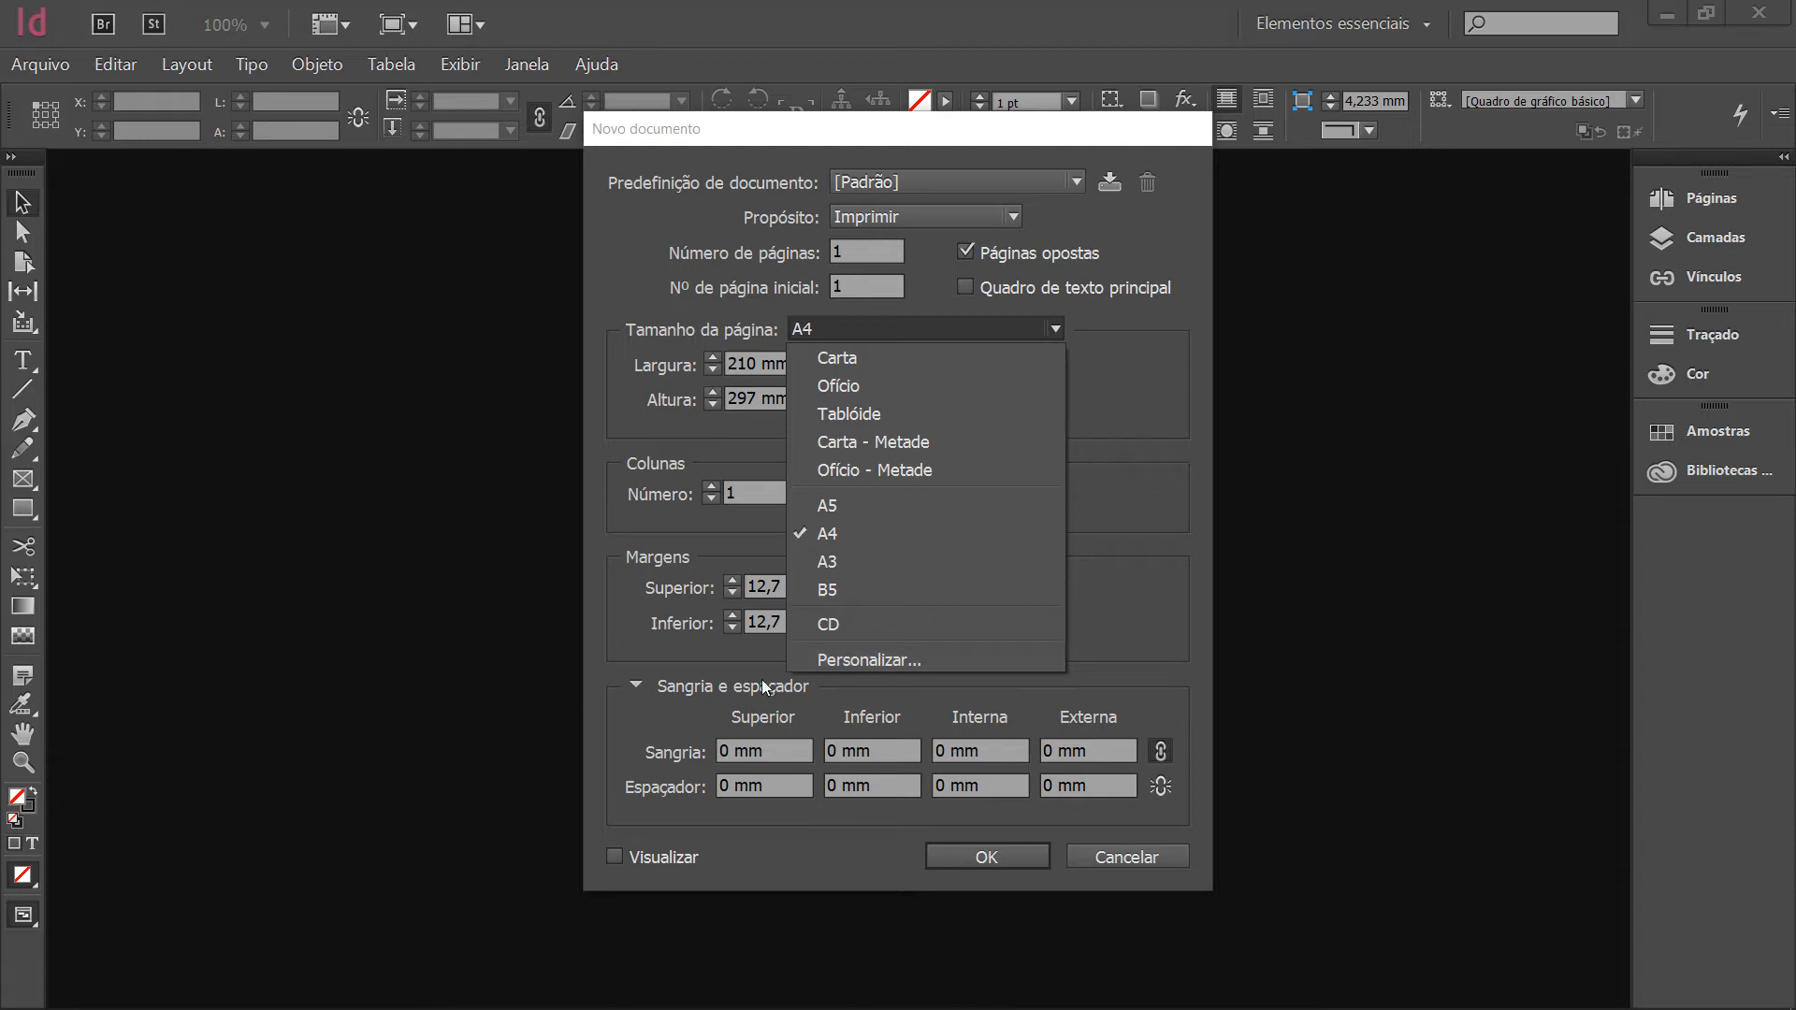
left_click(604, 648)
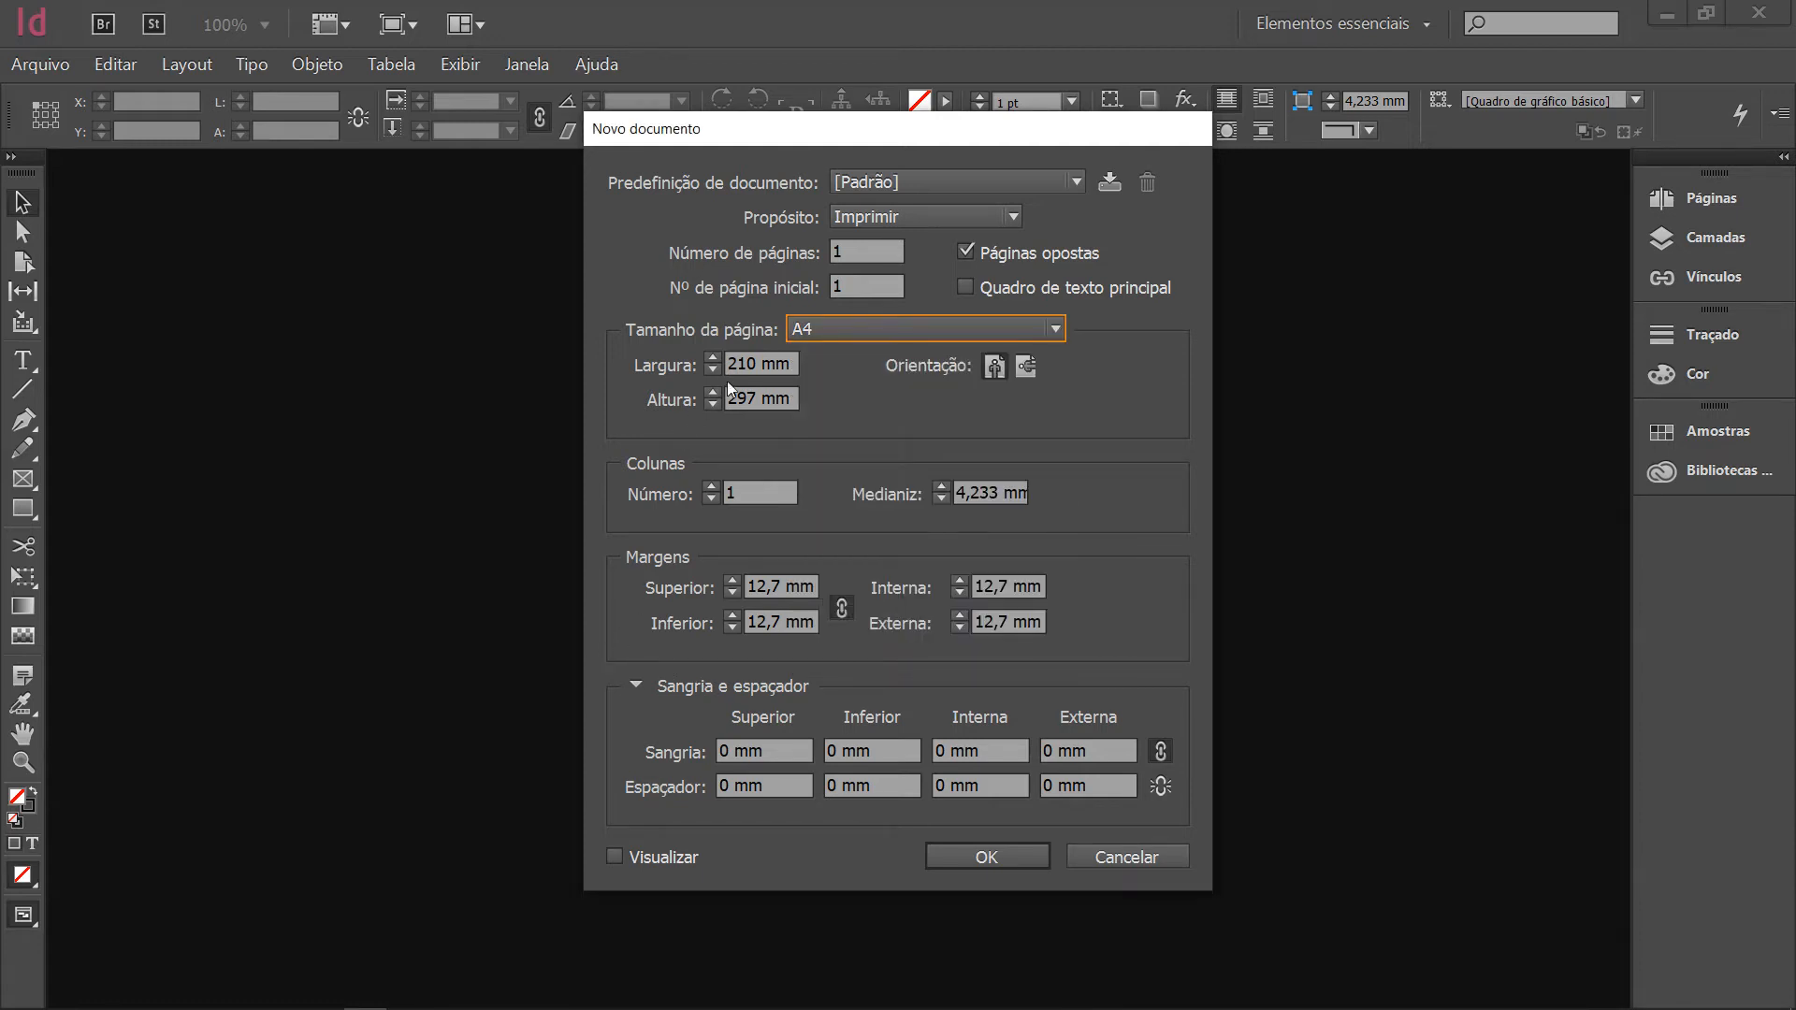
Try a custom page size of 200 mm wide by 200 mm high.
double_click(748, 364)
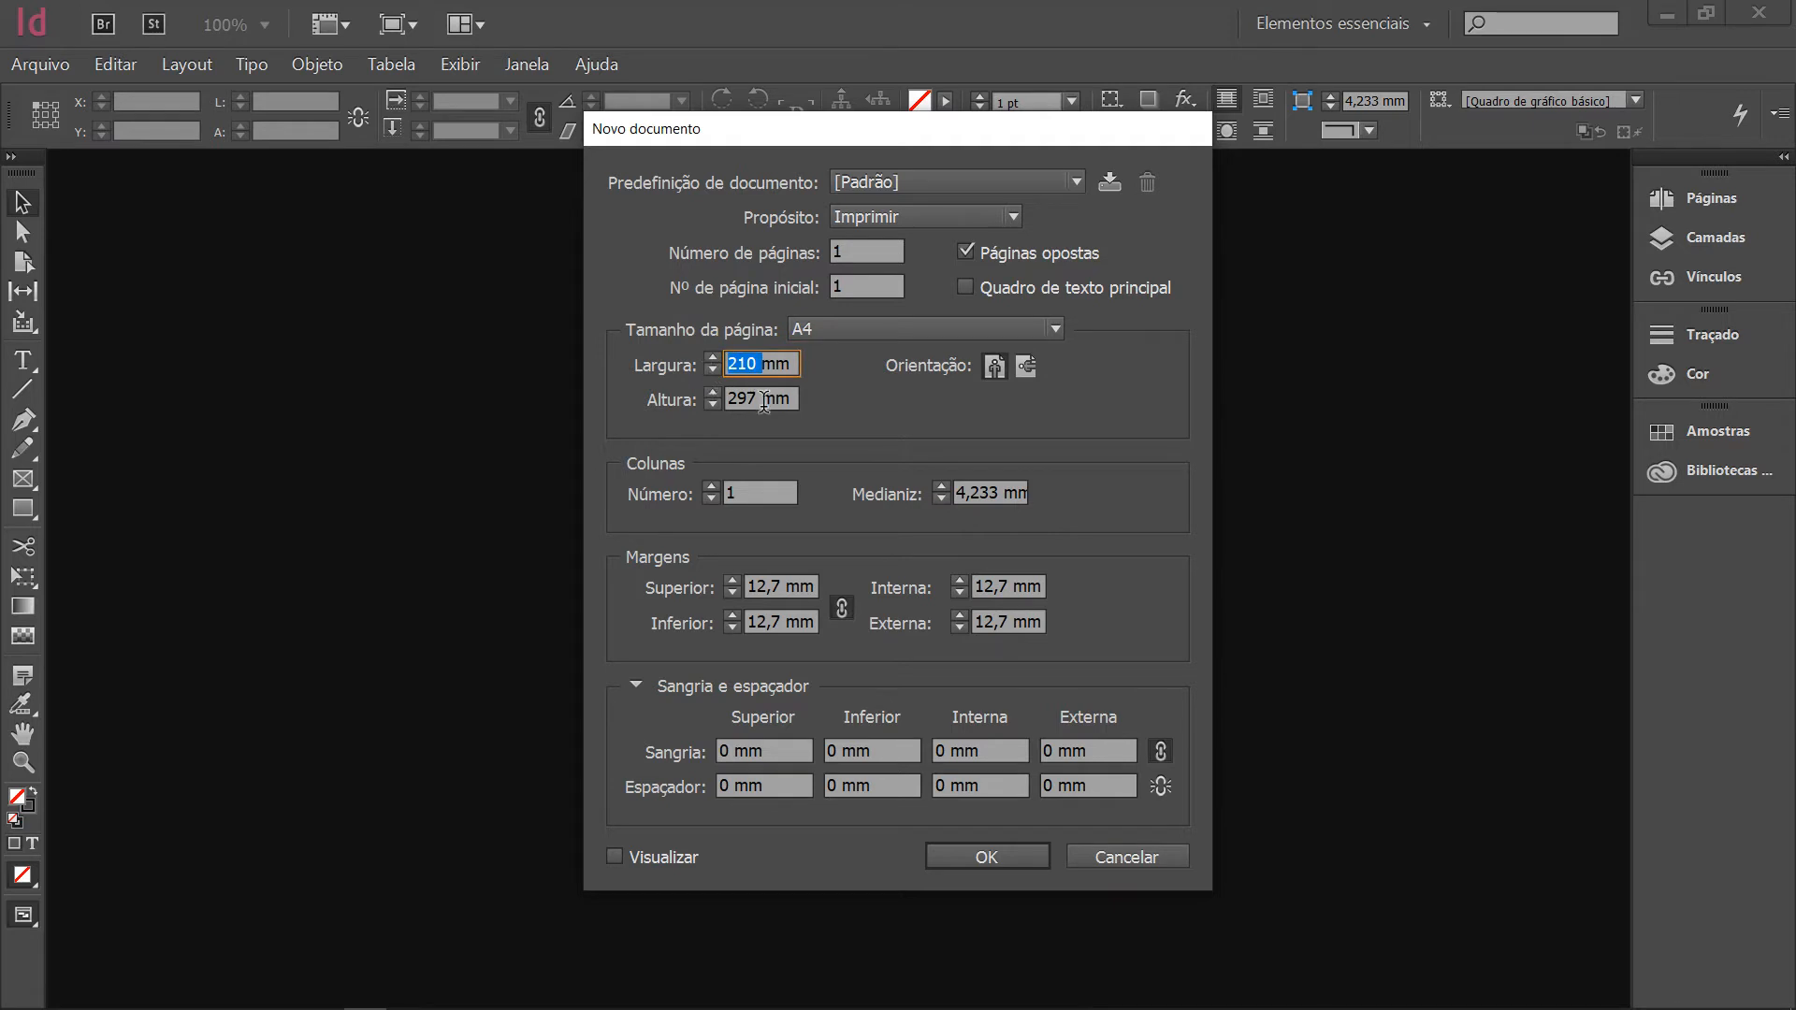
double_click(763, 400)
double_click(754, 365)
type("200")
key("Tab")
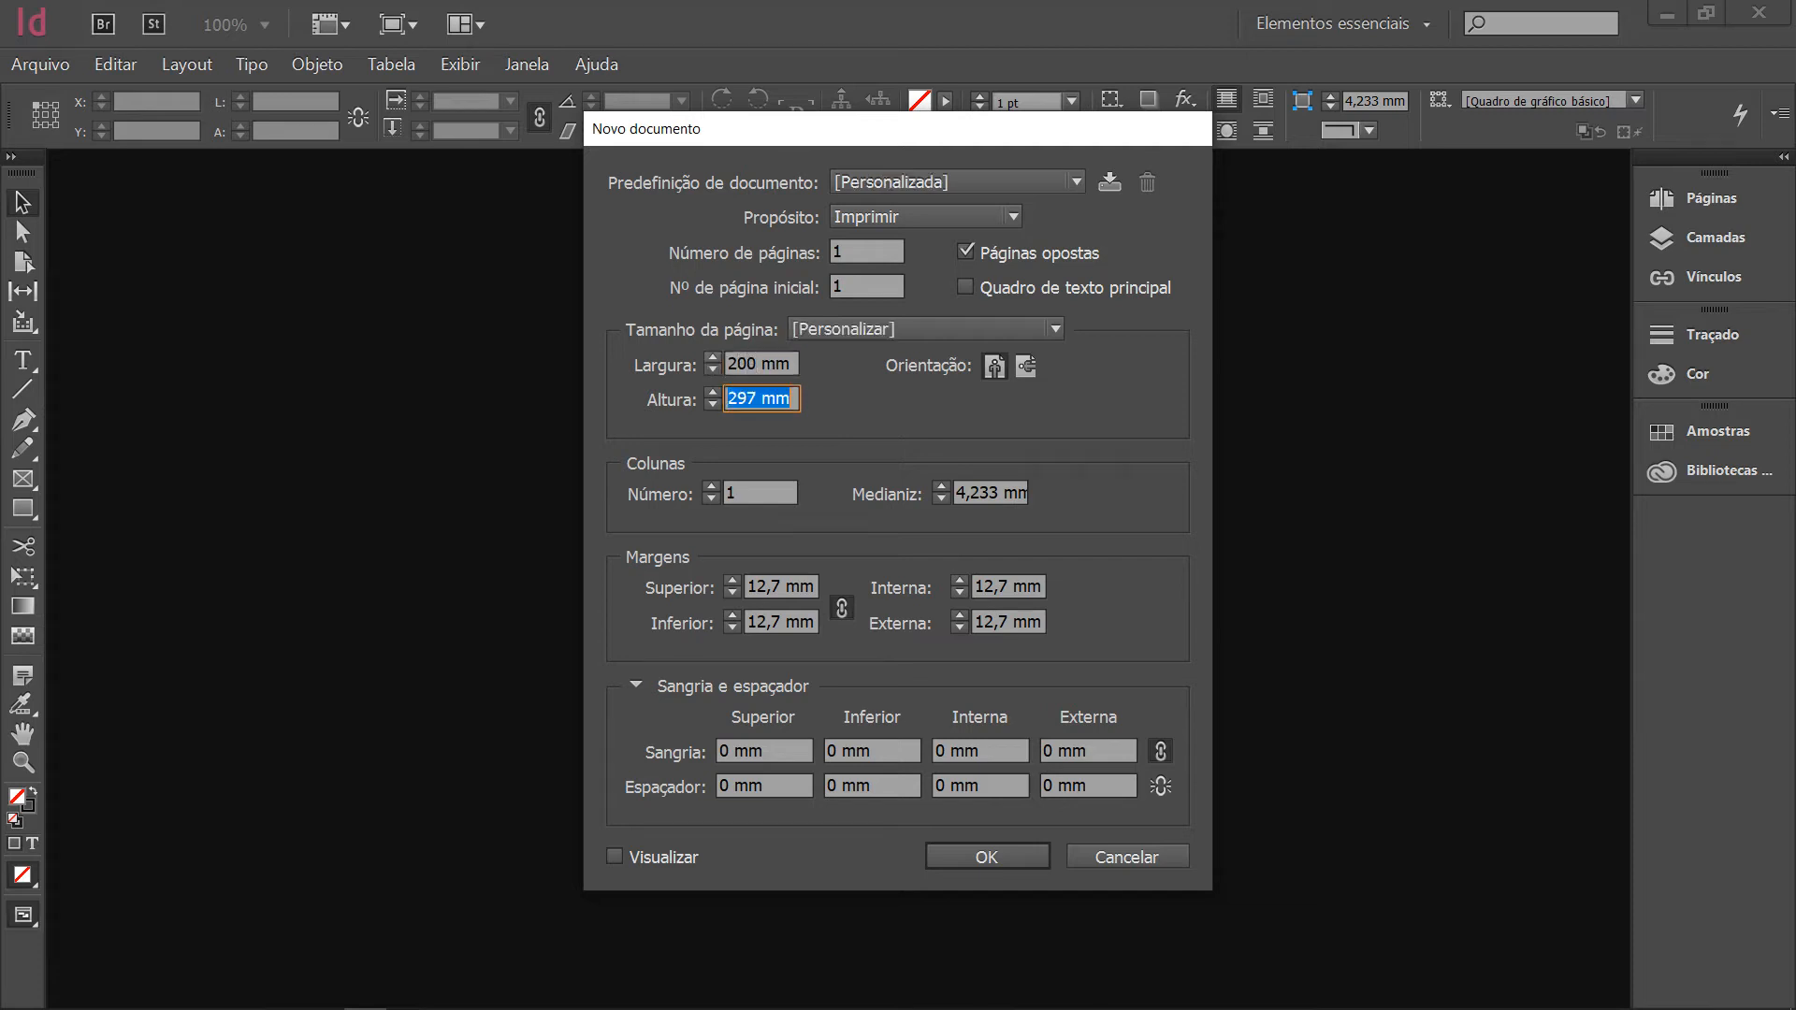
type("200")
Set the page size to A4 and divide the page into two columns with a 5 mm gutter.
left_click(912, 325)
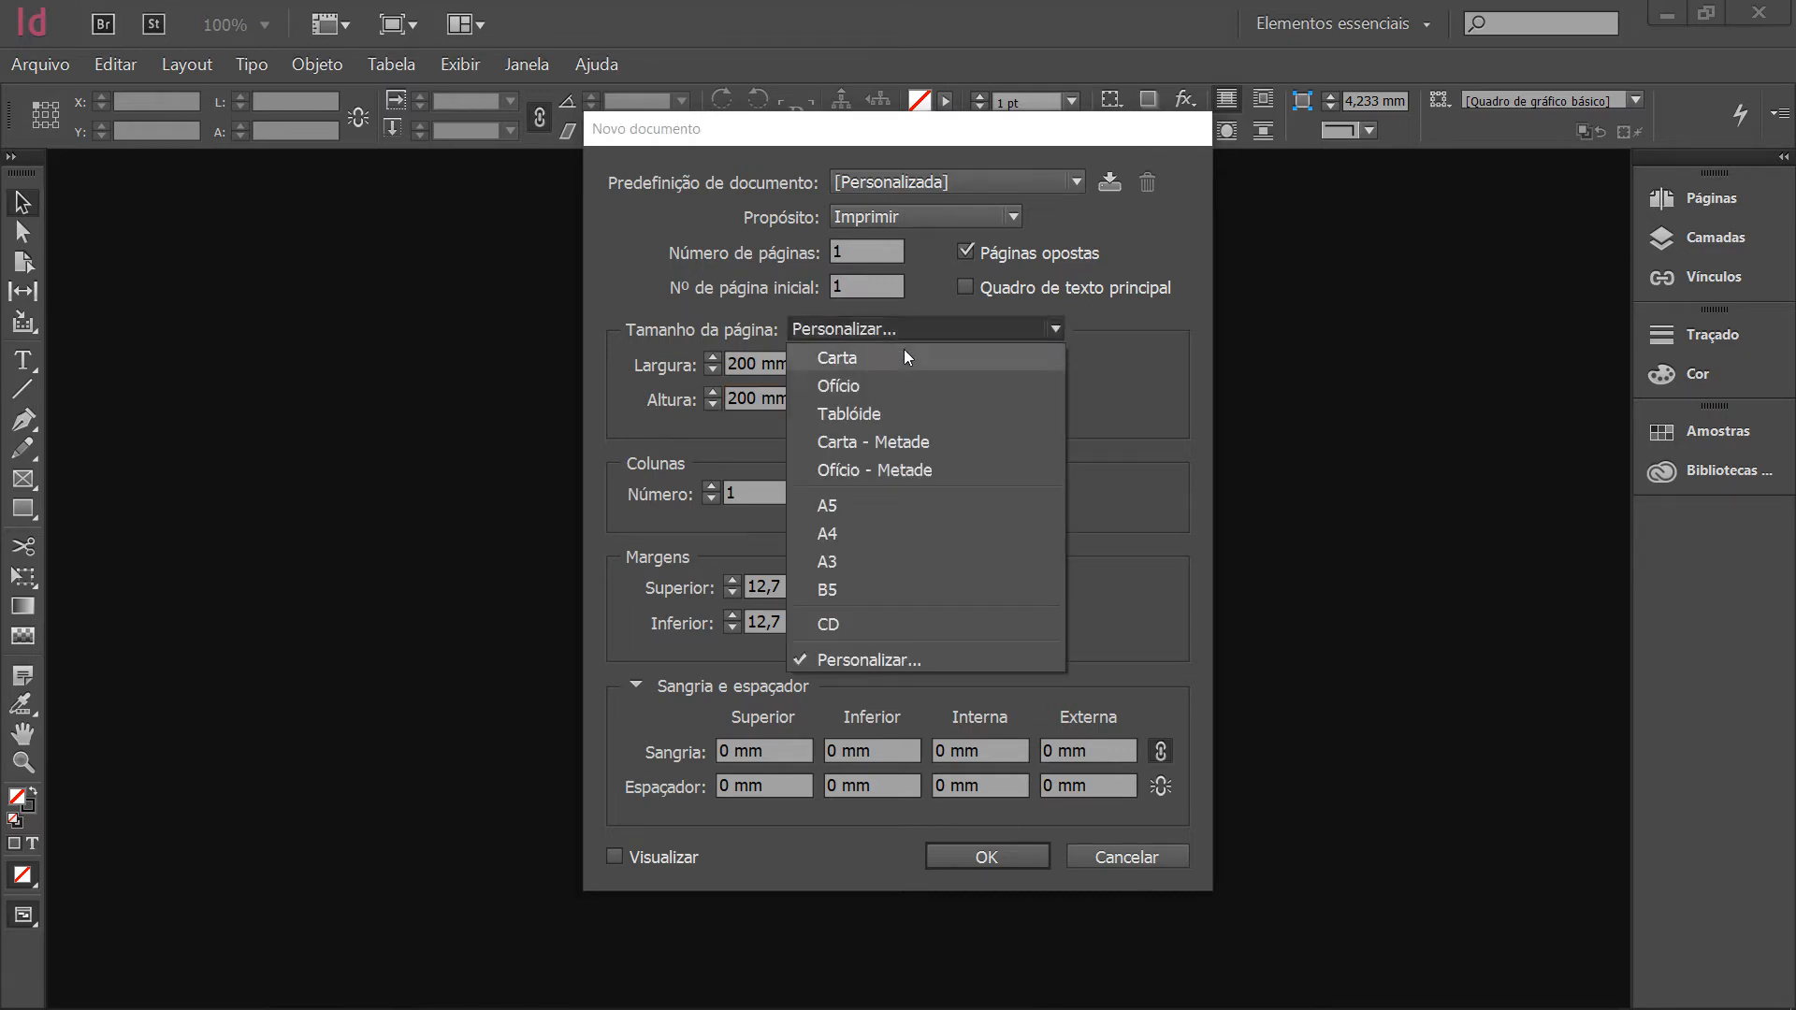
left_click(873, 531)
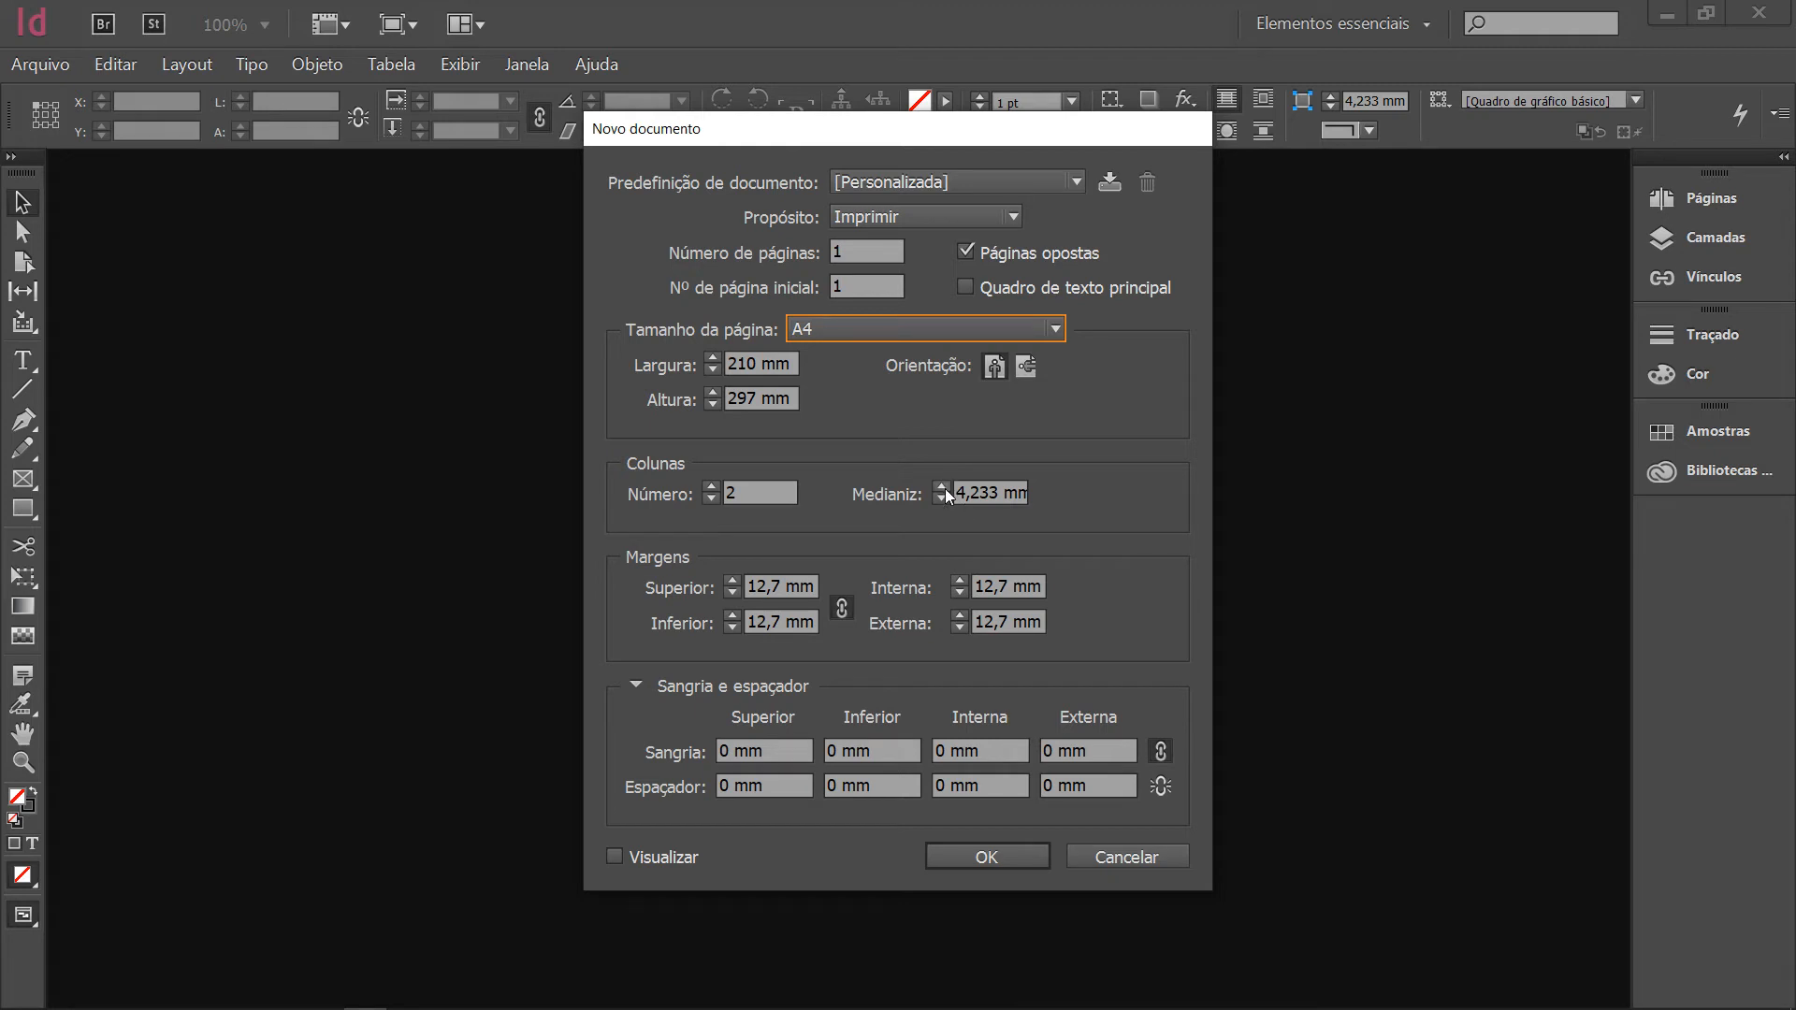
type("5 mm")
Set the top margin to 20 mm and link the margins so all four sides use 20 mm.
left_click(840, 615)
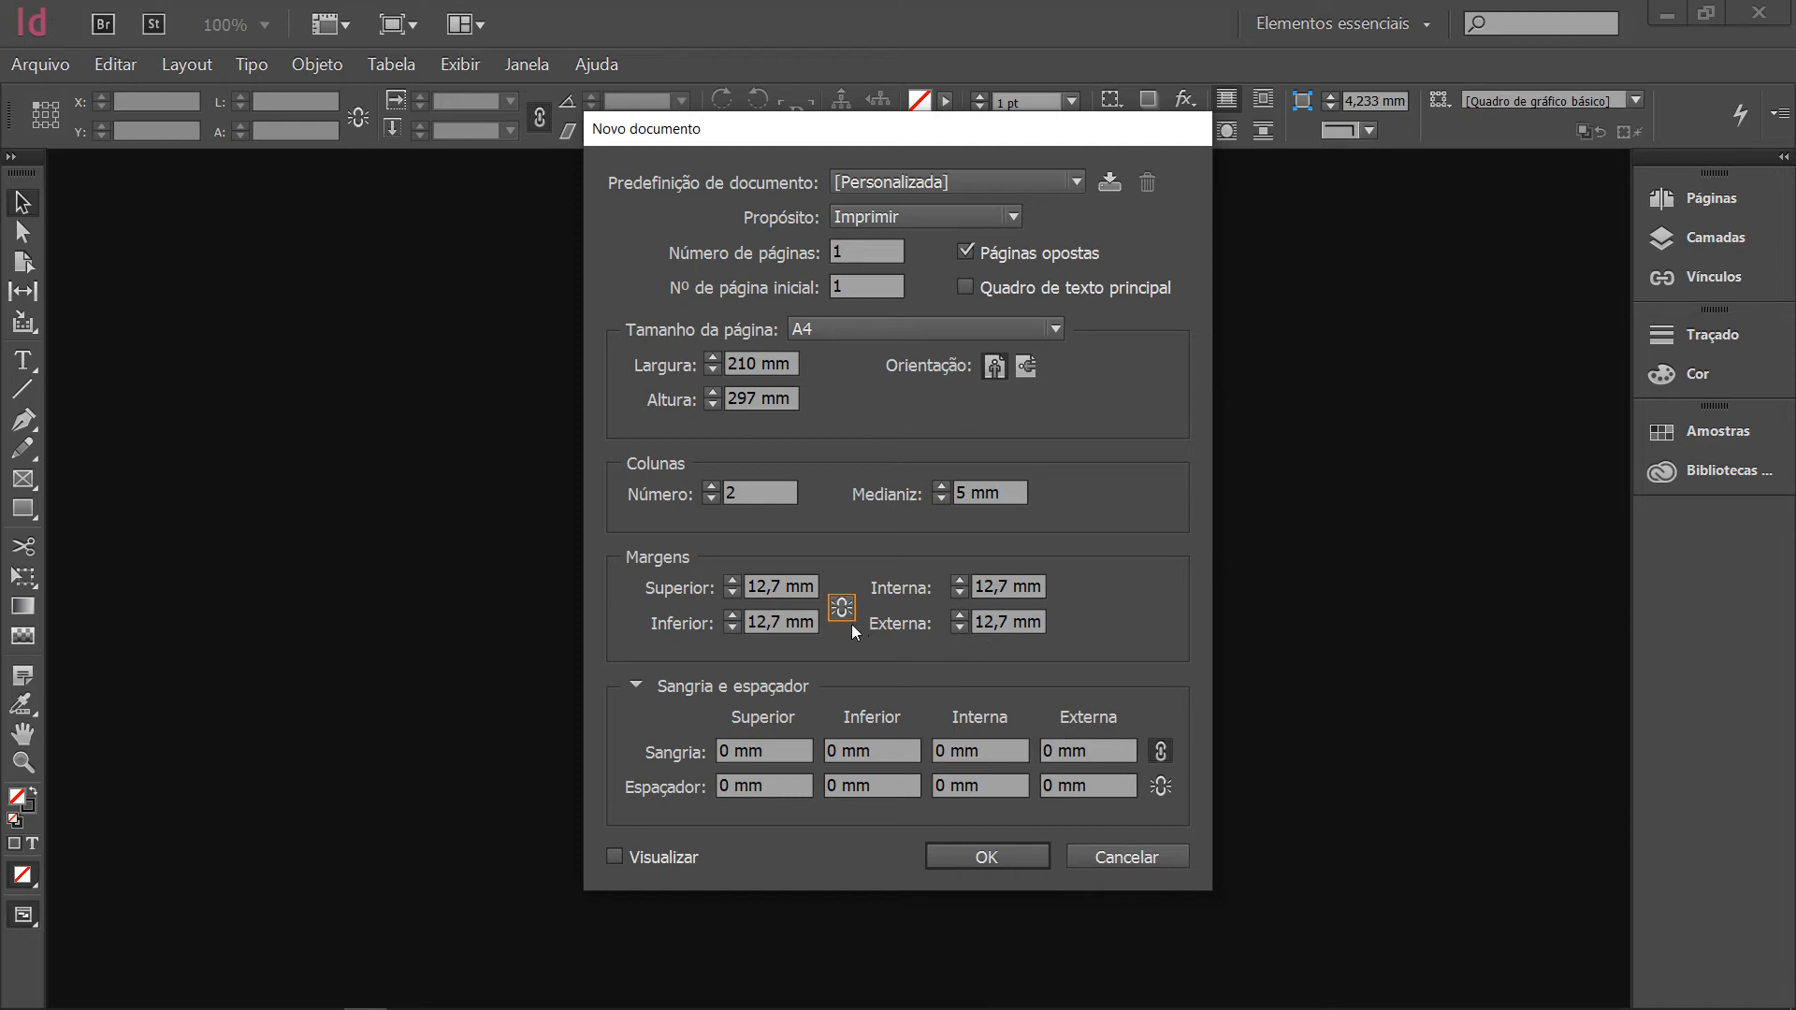
double_click(776, 586)
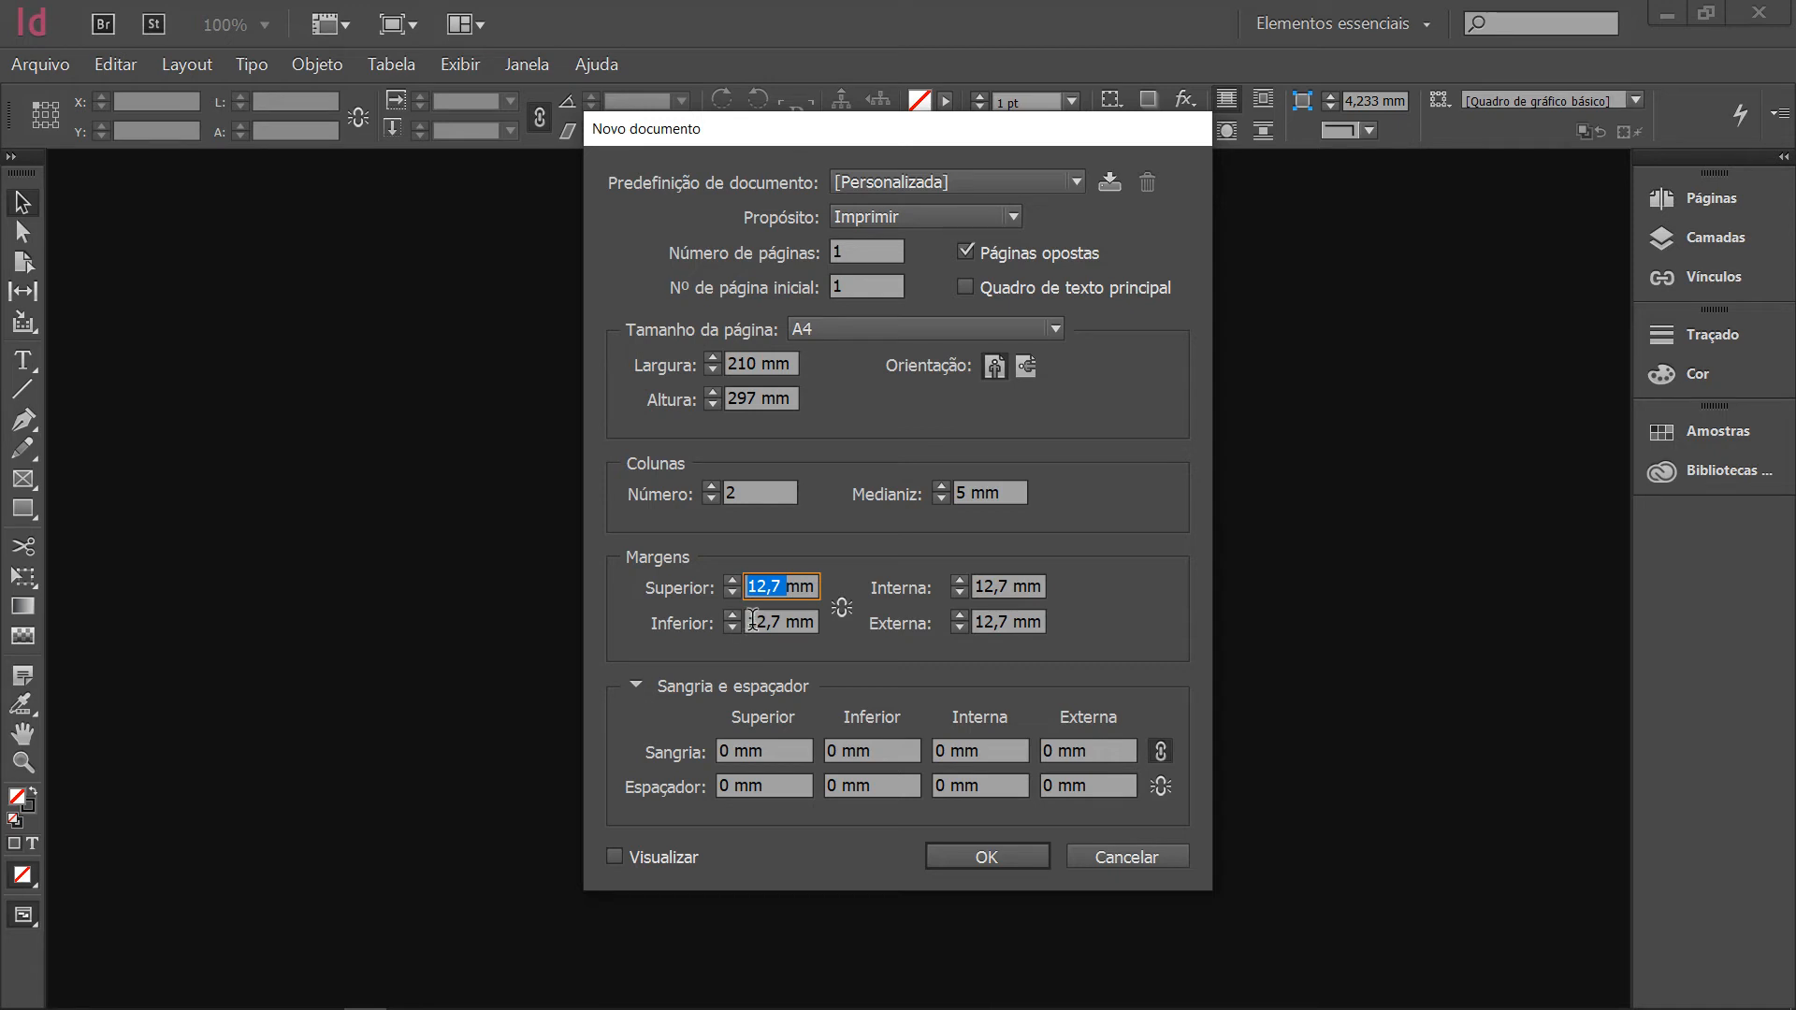
type("20")
key("Tab")
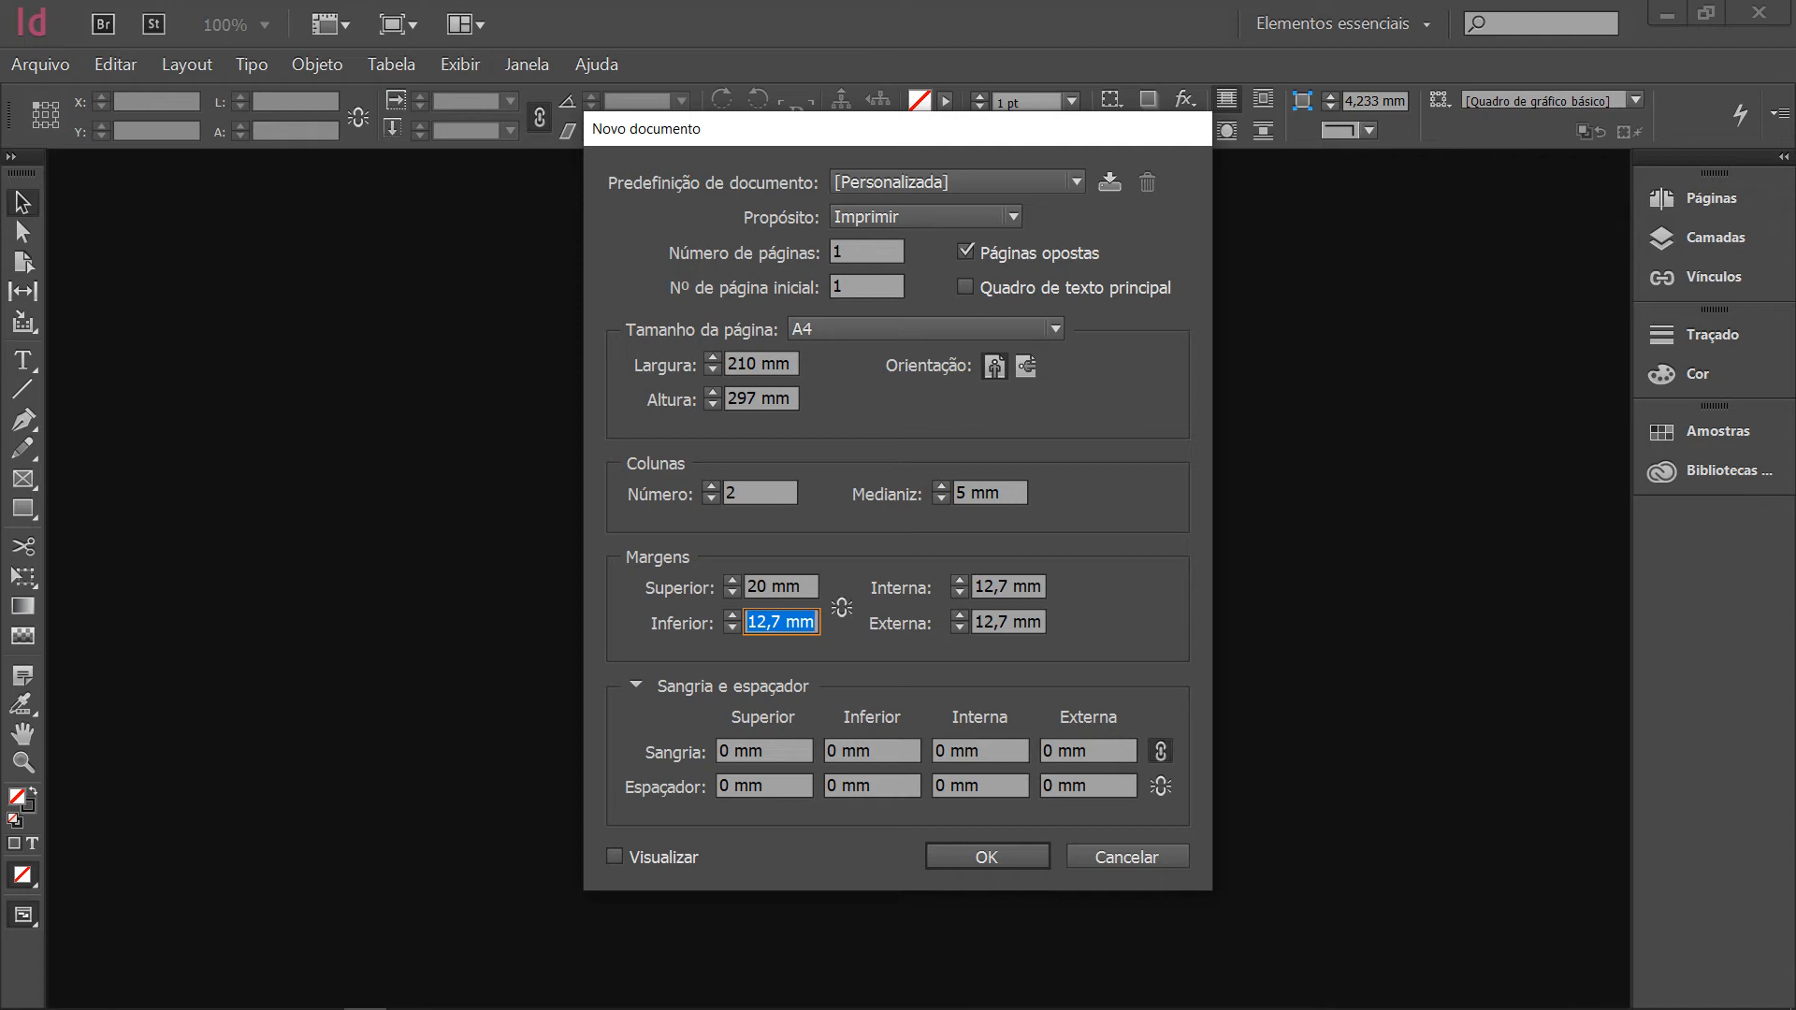
left_click(843, 612)
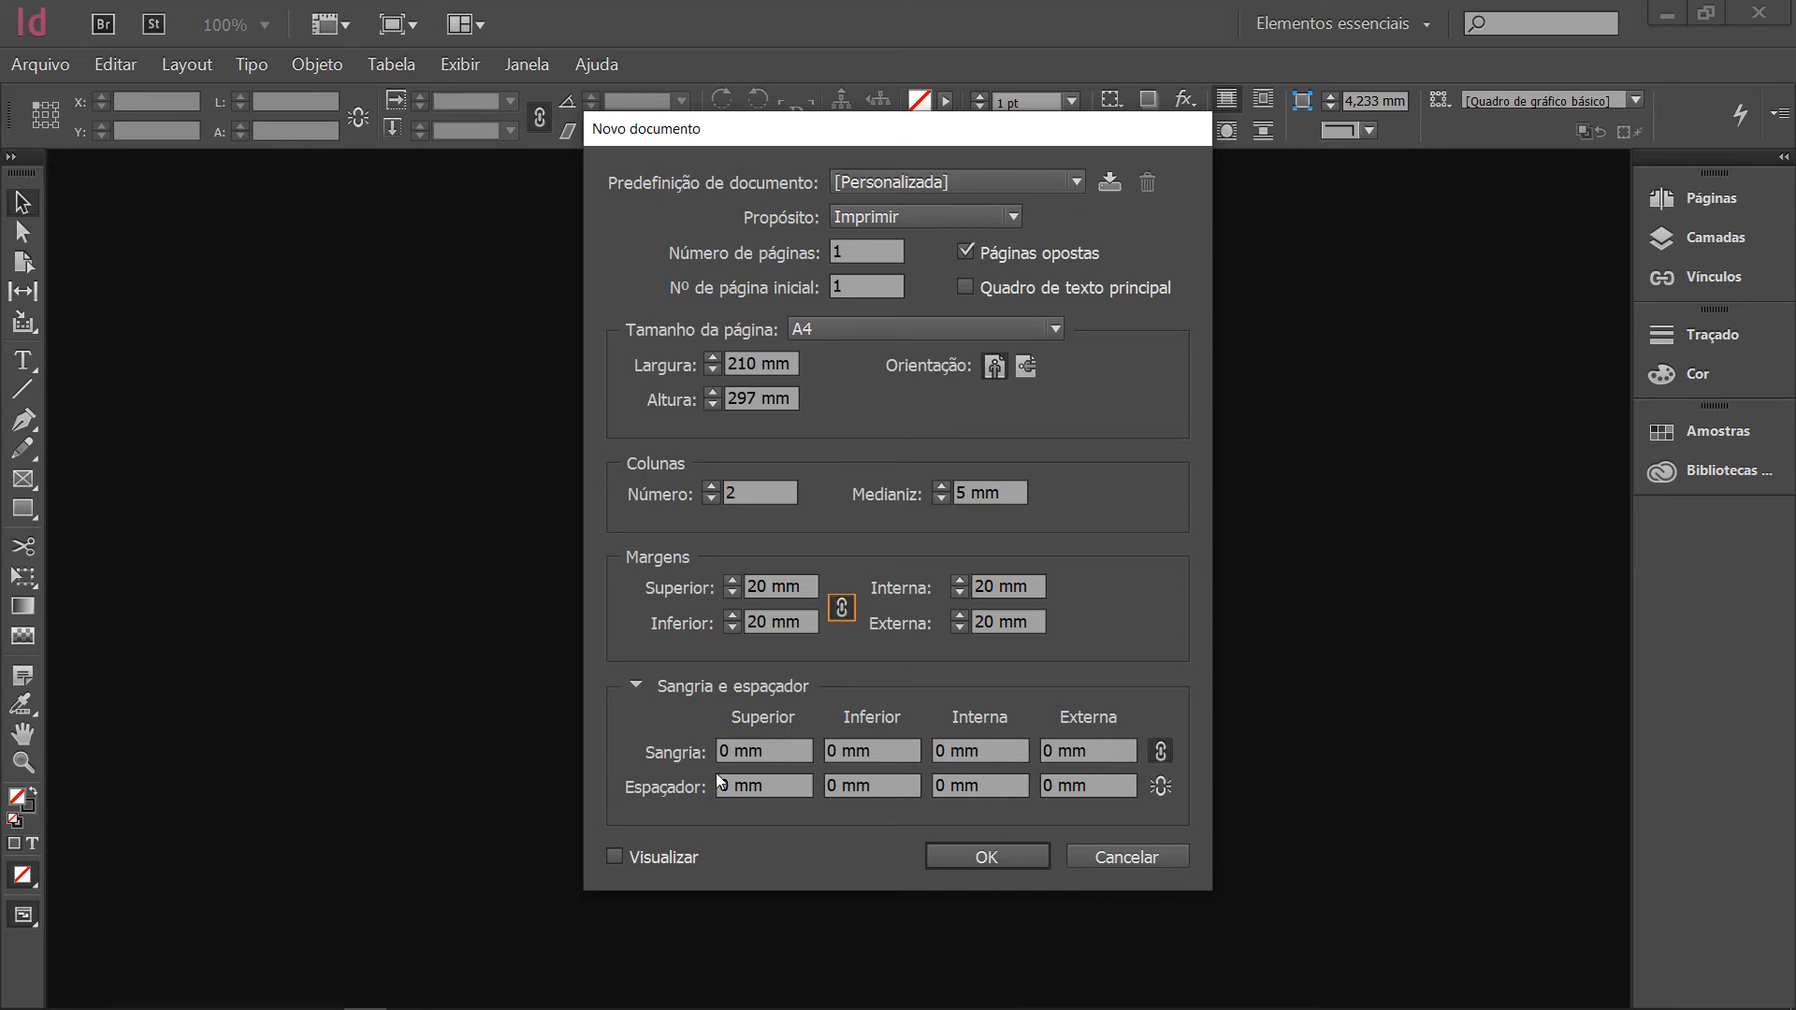
Set the bleed to 5 mm on all four sides and create the document.
left_click_drag(733, 751, 713, 754)
type("5")
key("Tab")
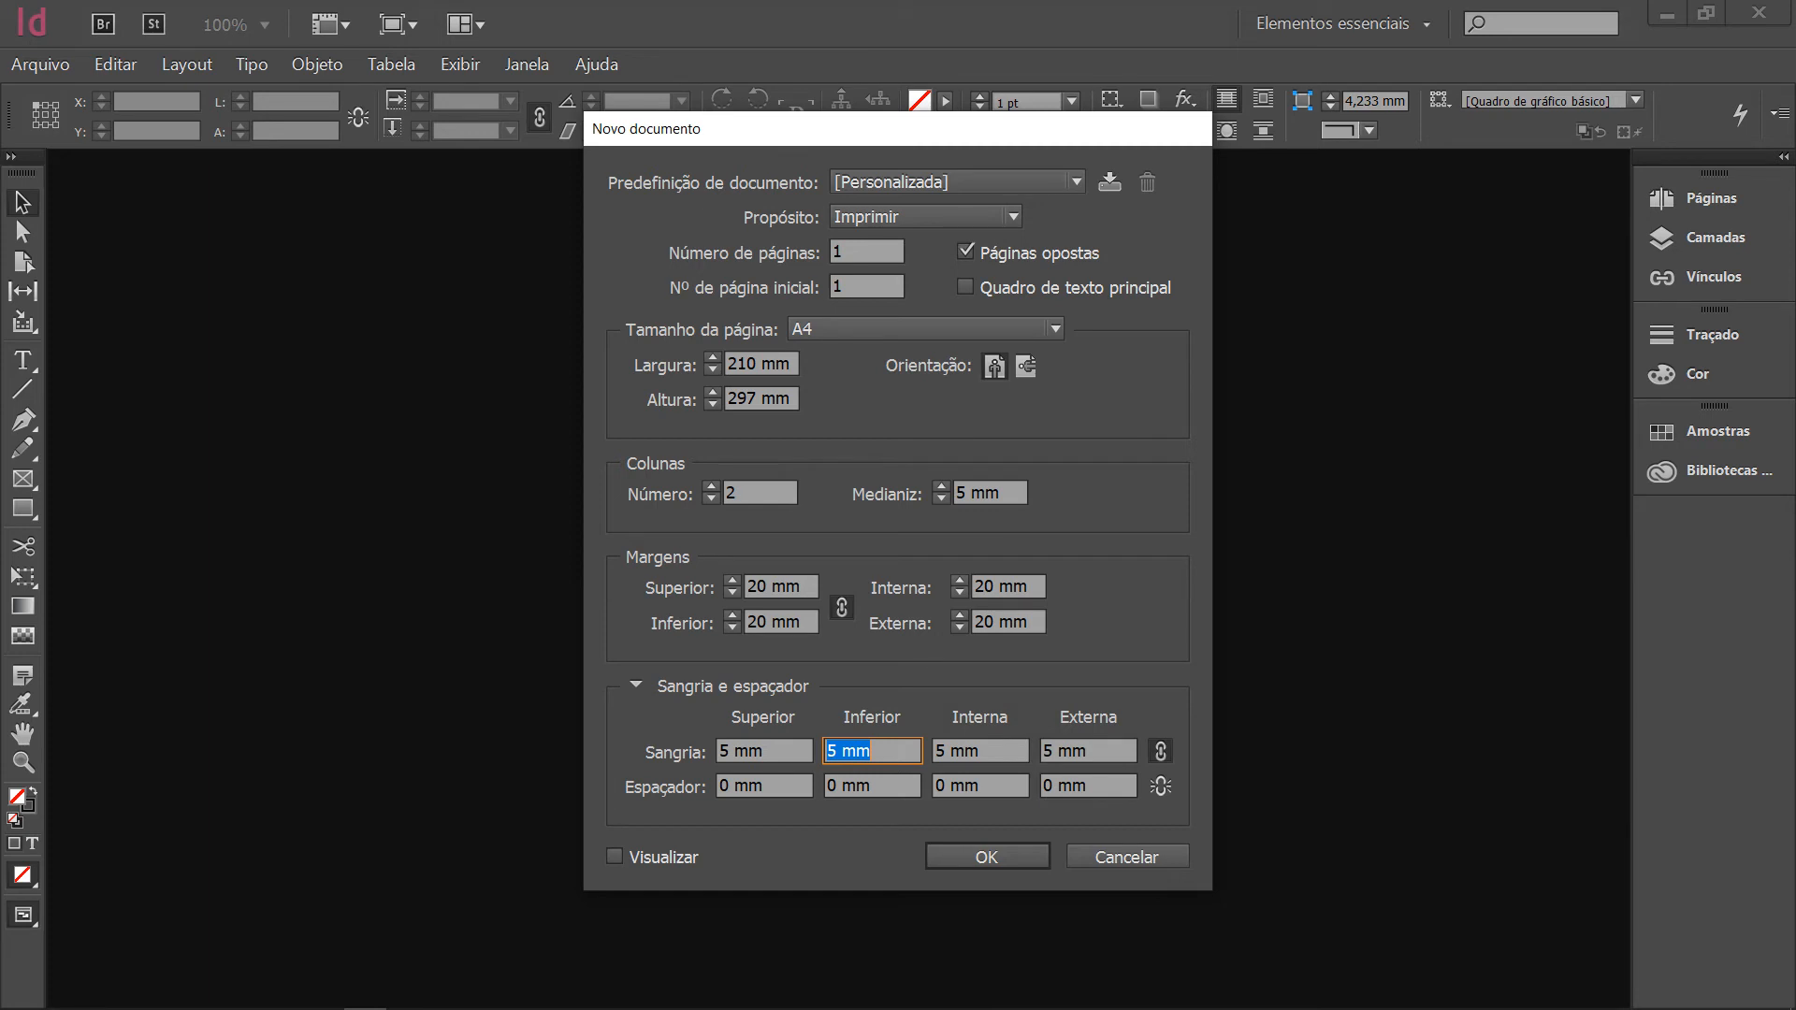
left_click(961, 855)
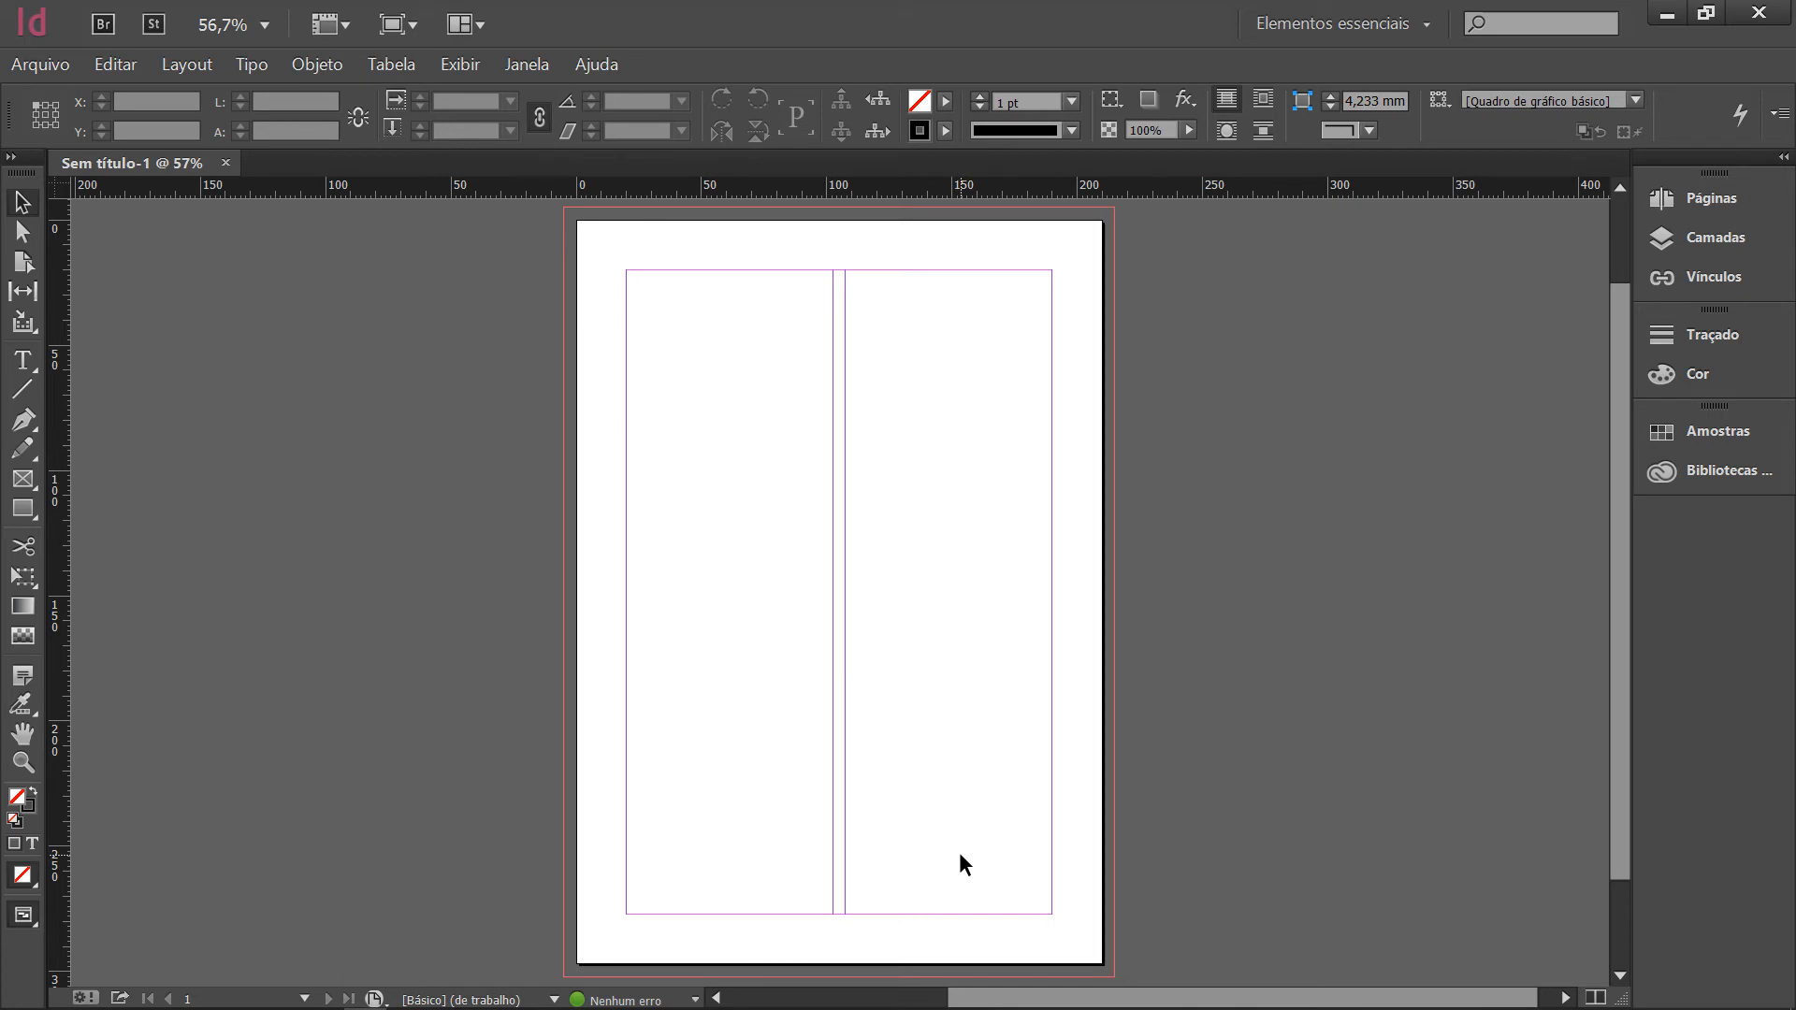
Toggle between preview and normal view to compare the page with and without its margin, column and bleed guides.
key("w")
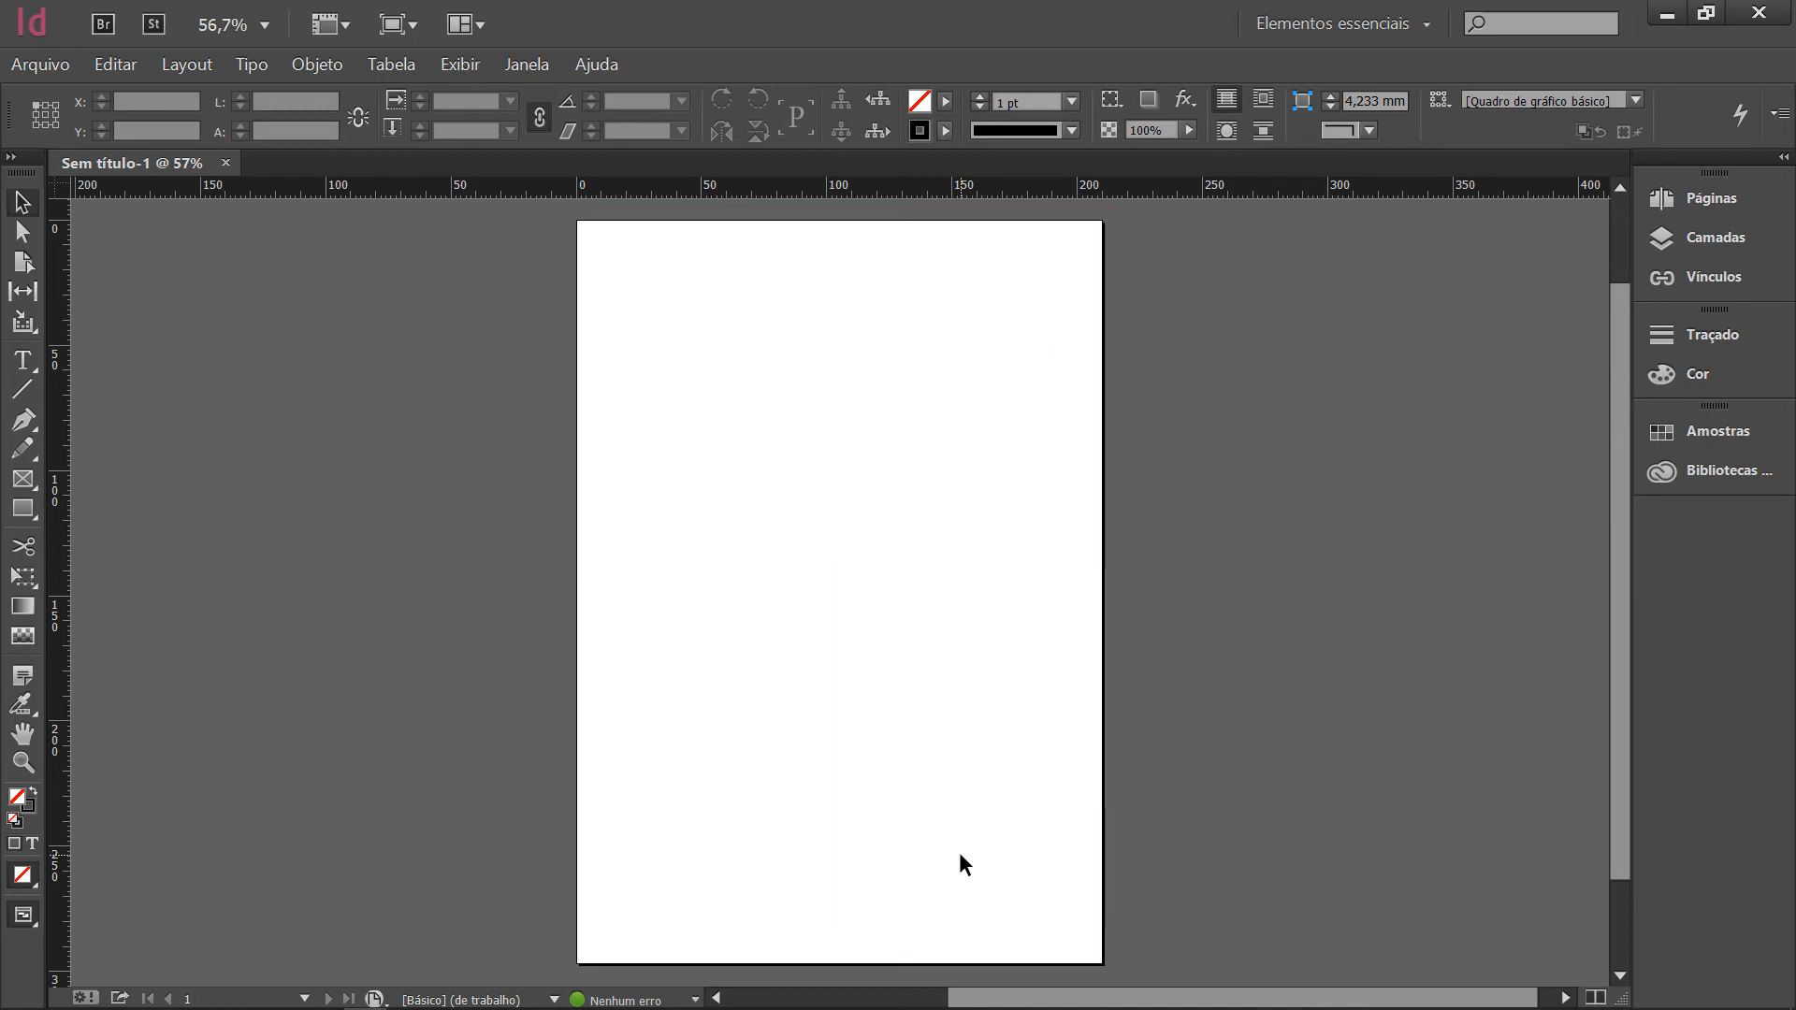
key("w")
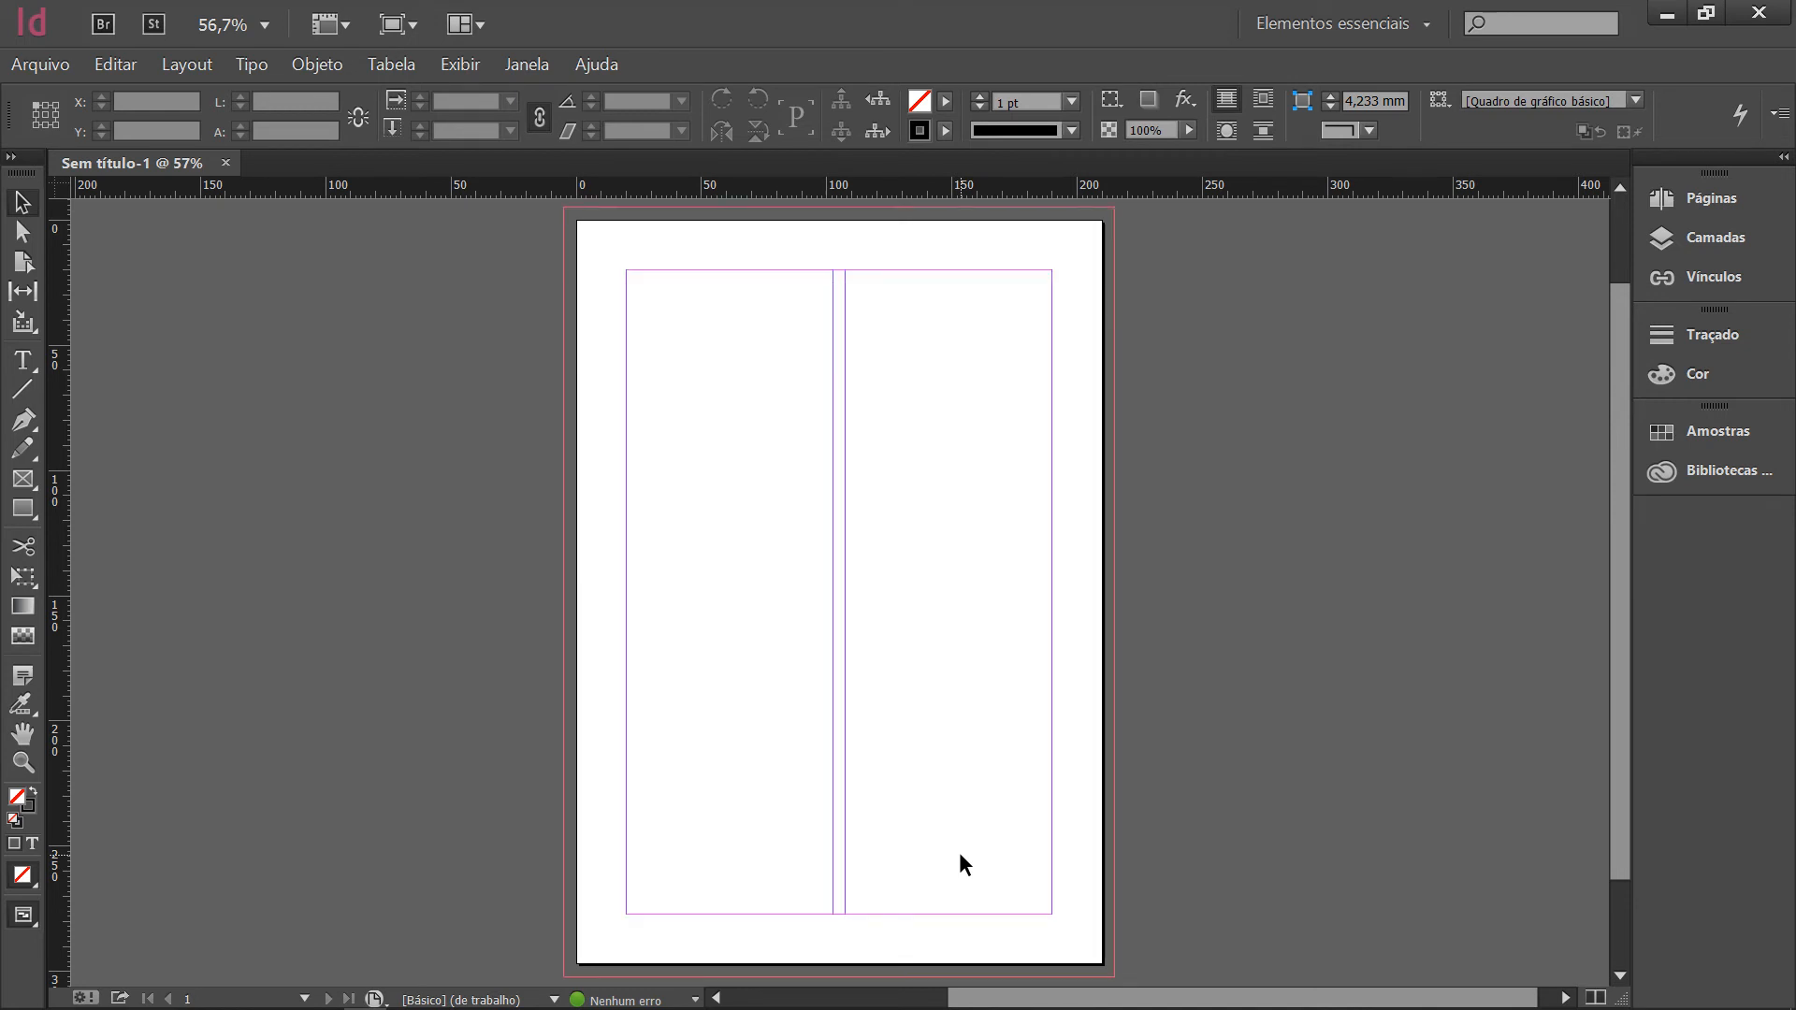
key("w")
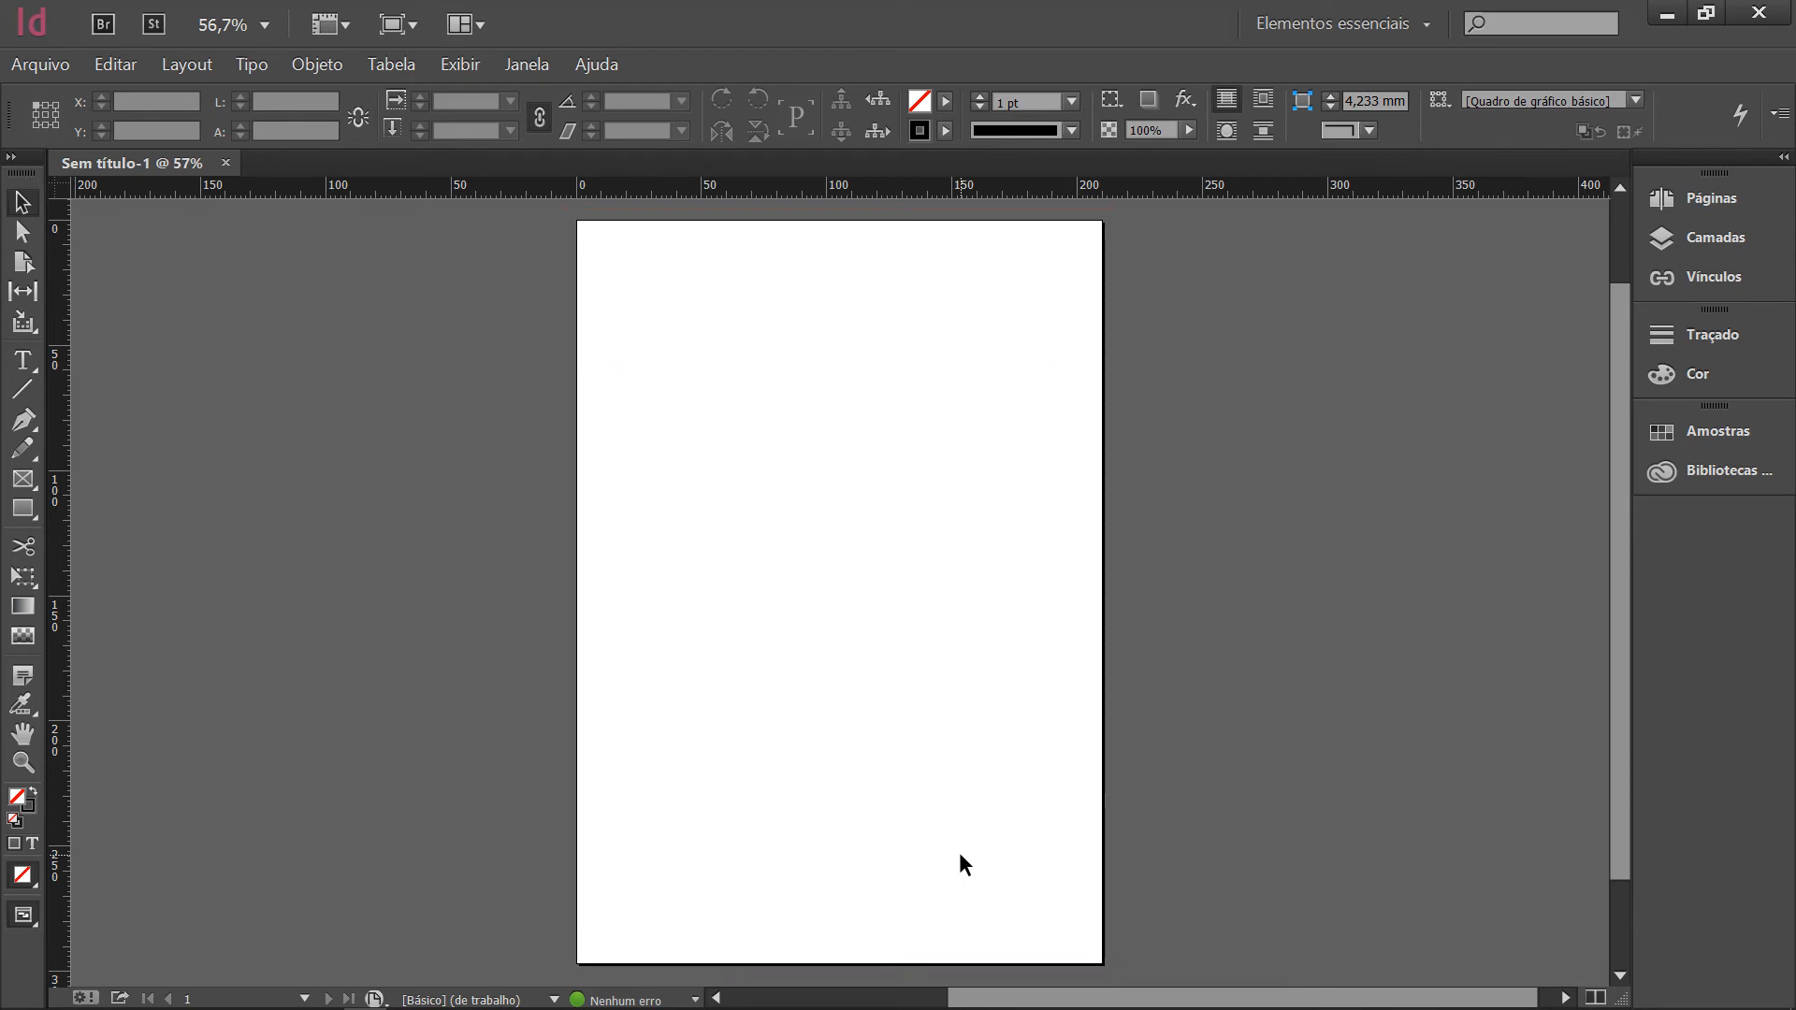
key("w")
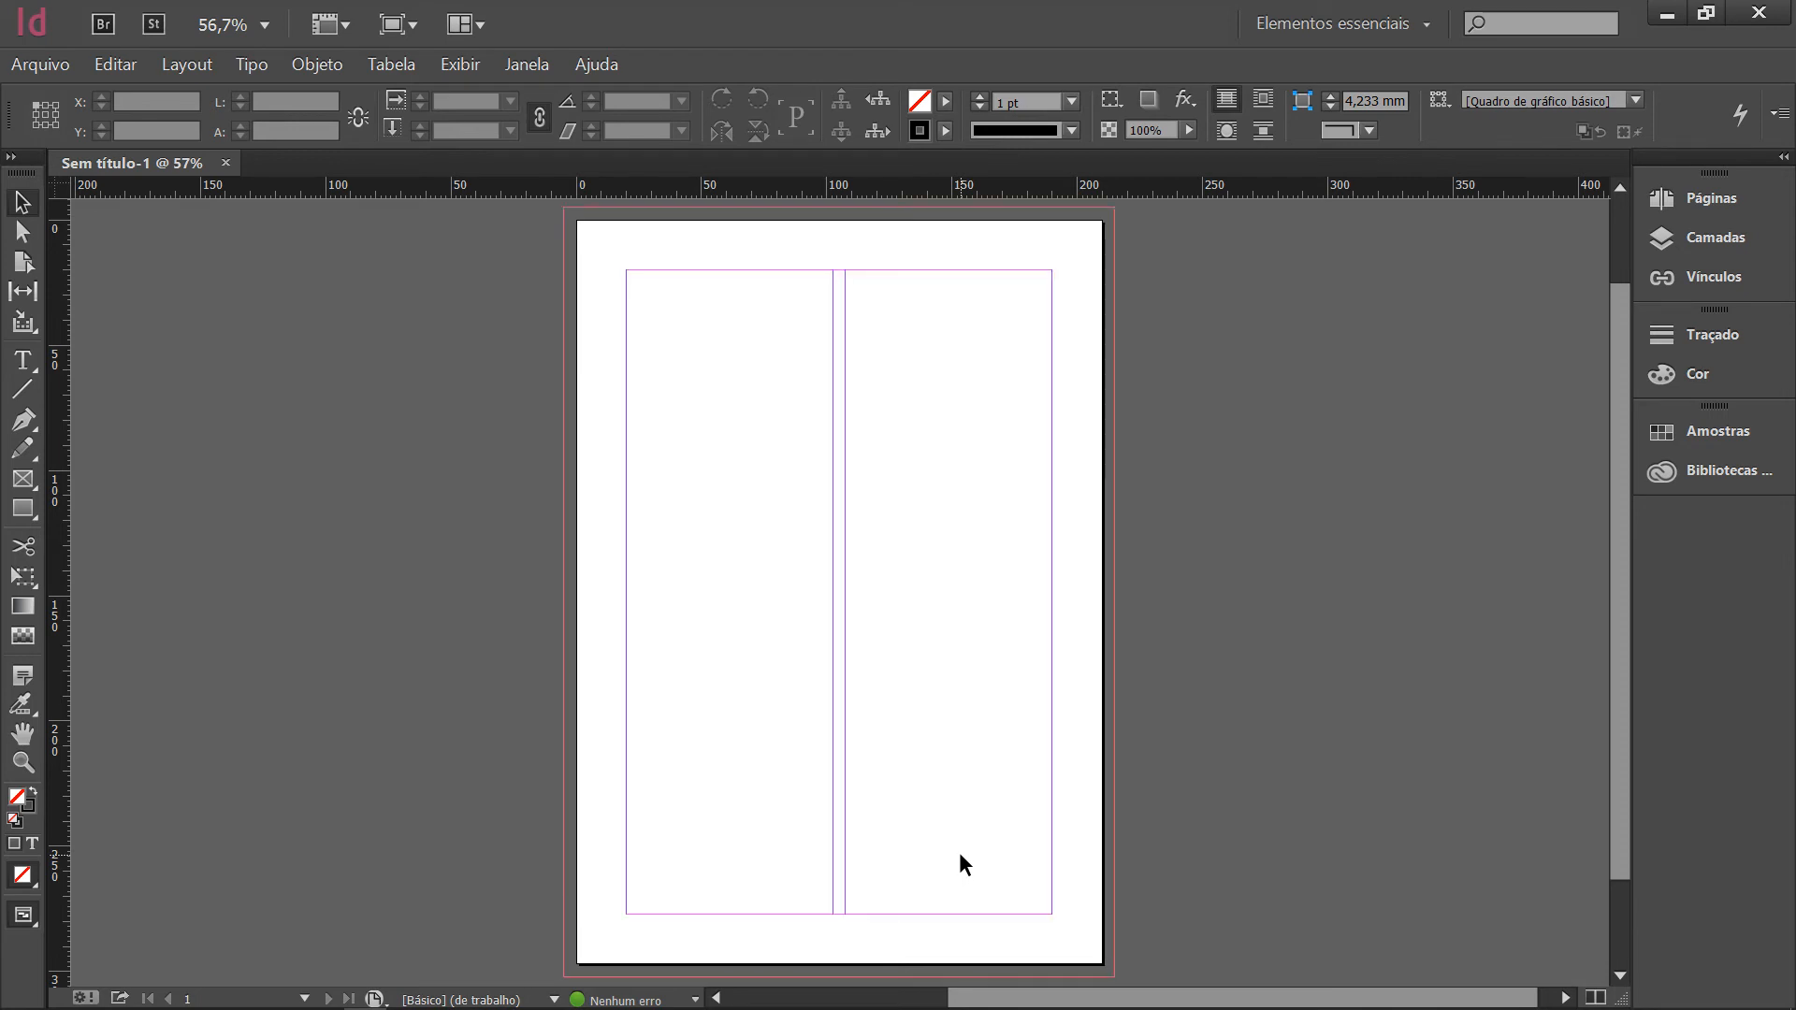
key("w")
key("w")
key("w")
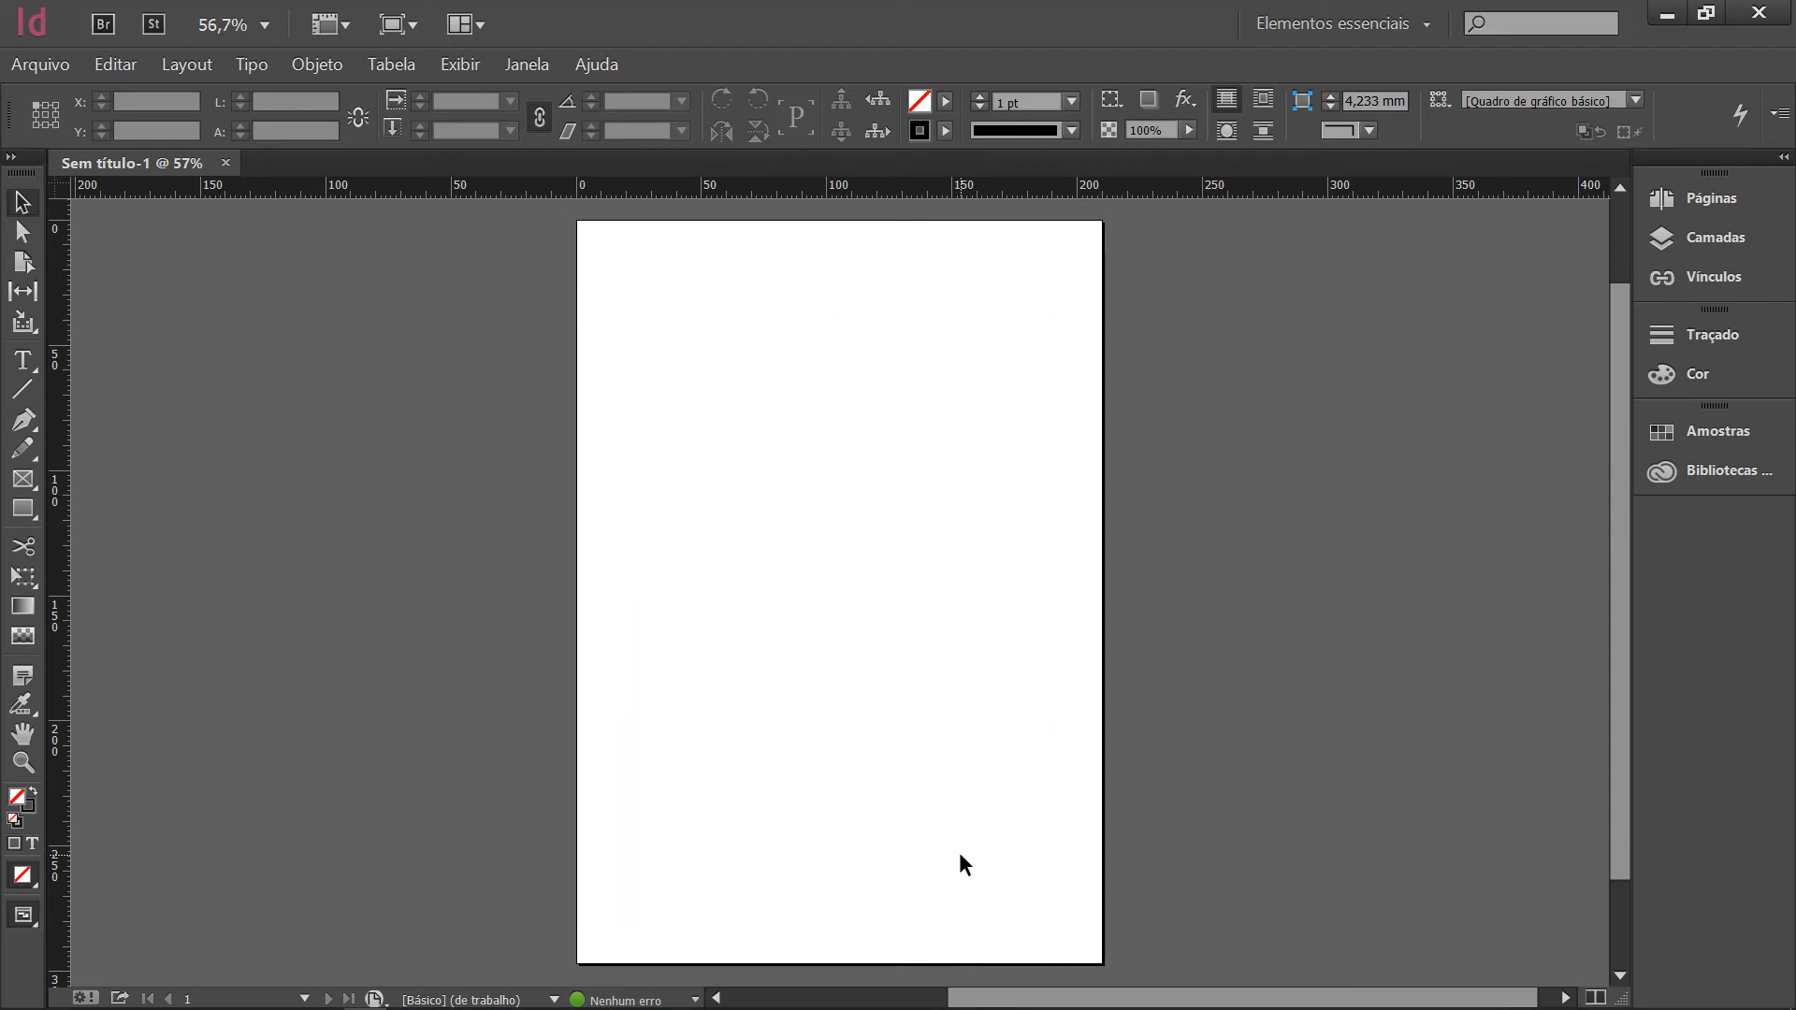
key("w")
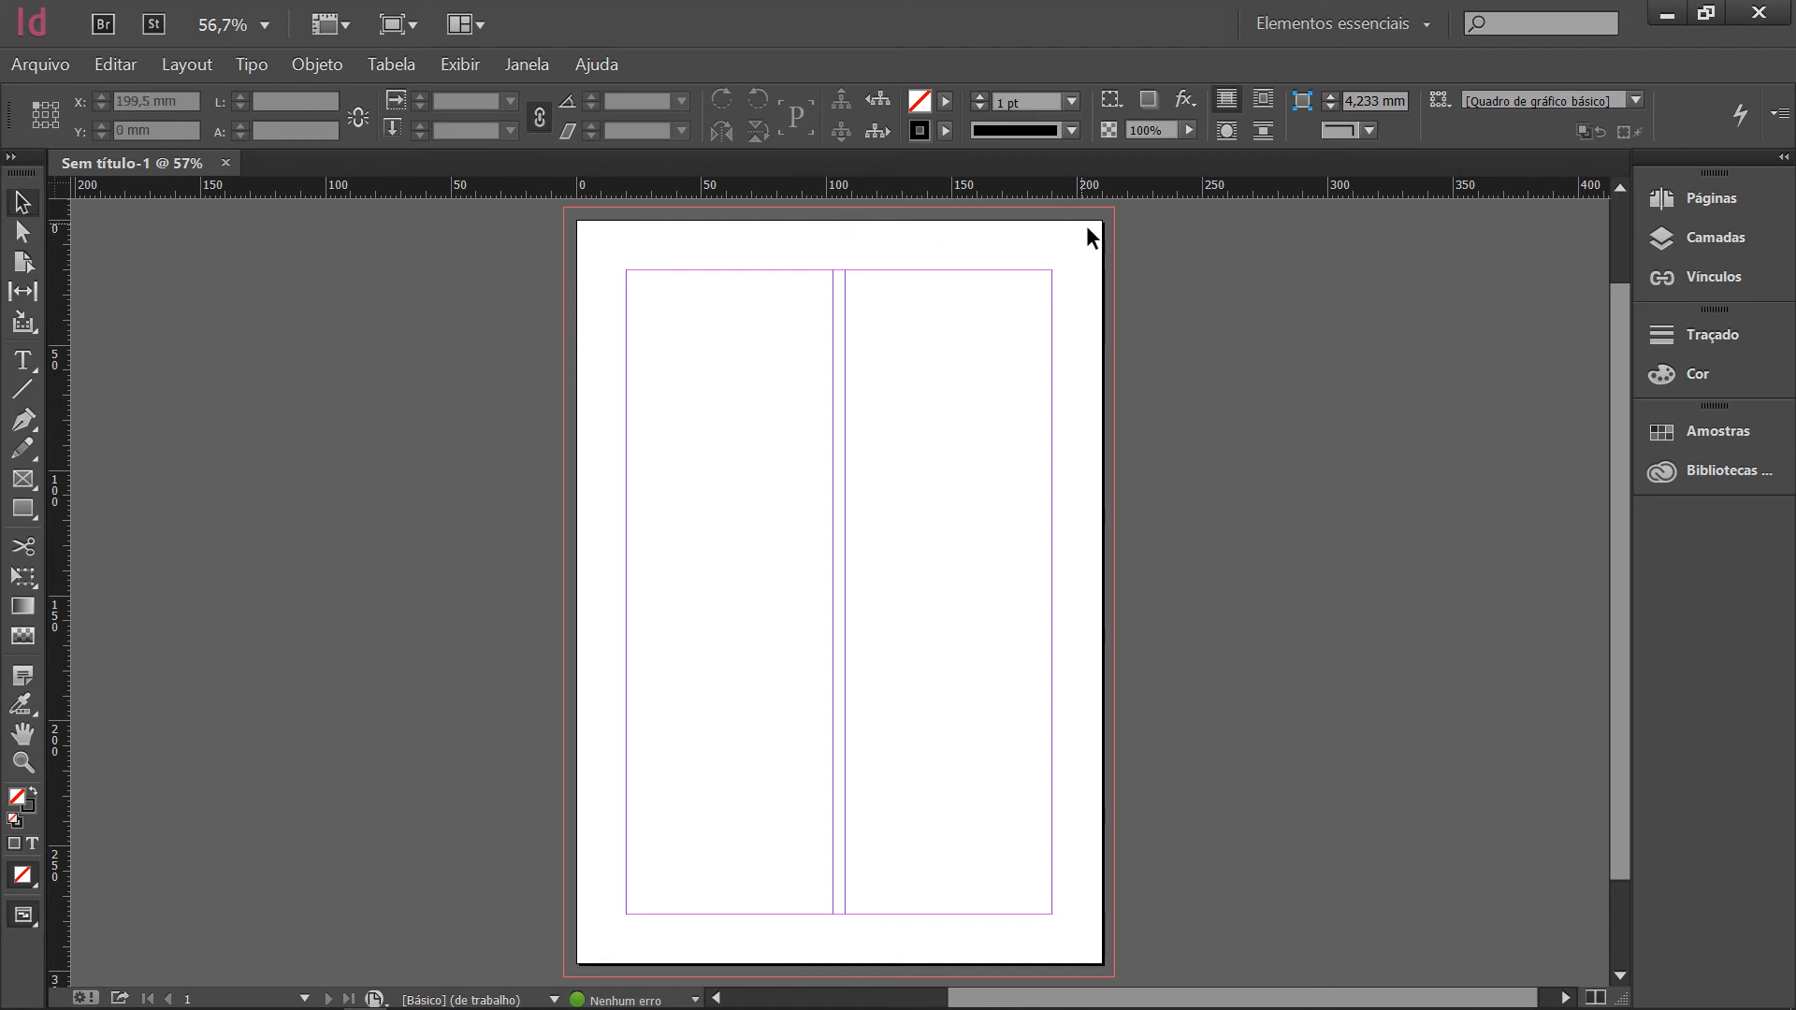
Enlarge the page to 150% around its upper-left corner to examine the bleed line, page edge and margin guides.
key("ctrl+equal")
key("ctrl+equal")
key("ctrl+equal")
key("ctrl+equal")
key("ctrl+equal")
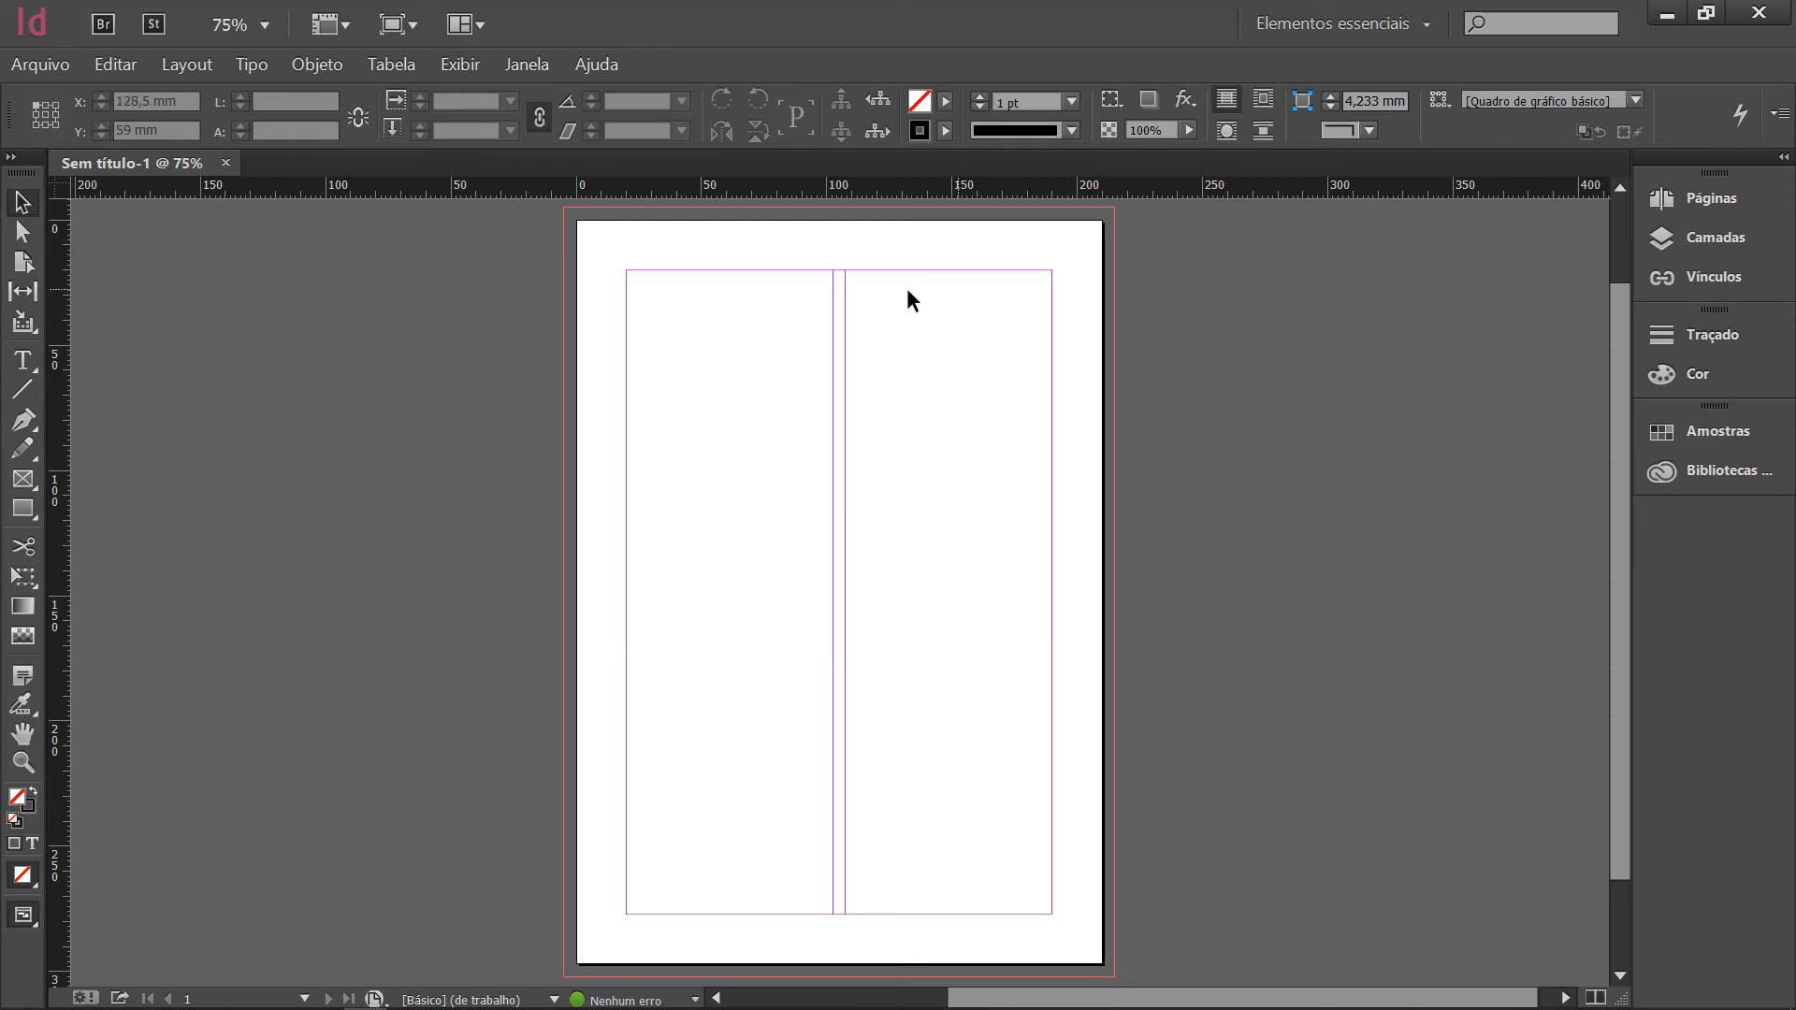
left_click_drag(595, 367, 769, 960)
left_click_drag(614, 554, 616, 774)
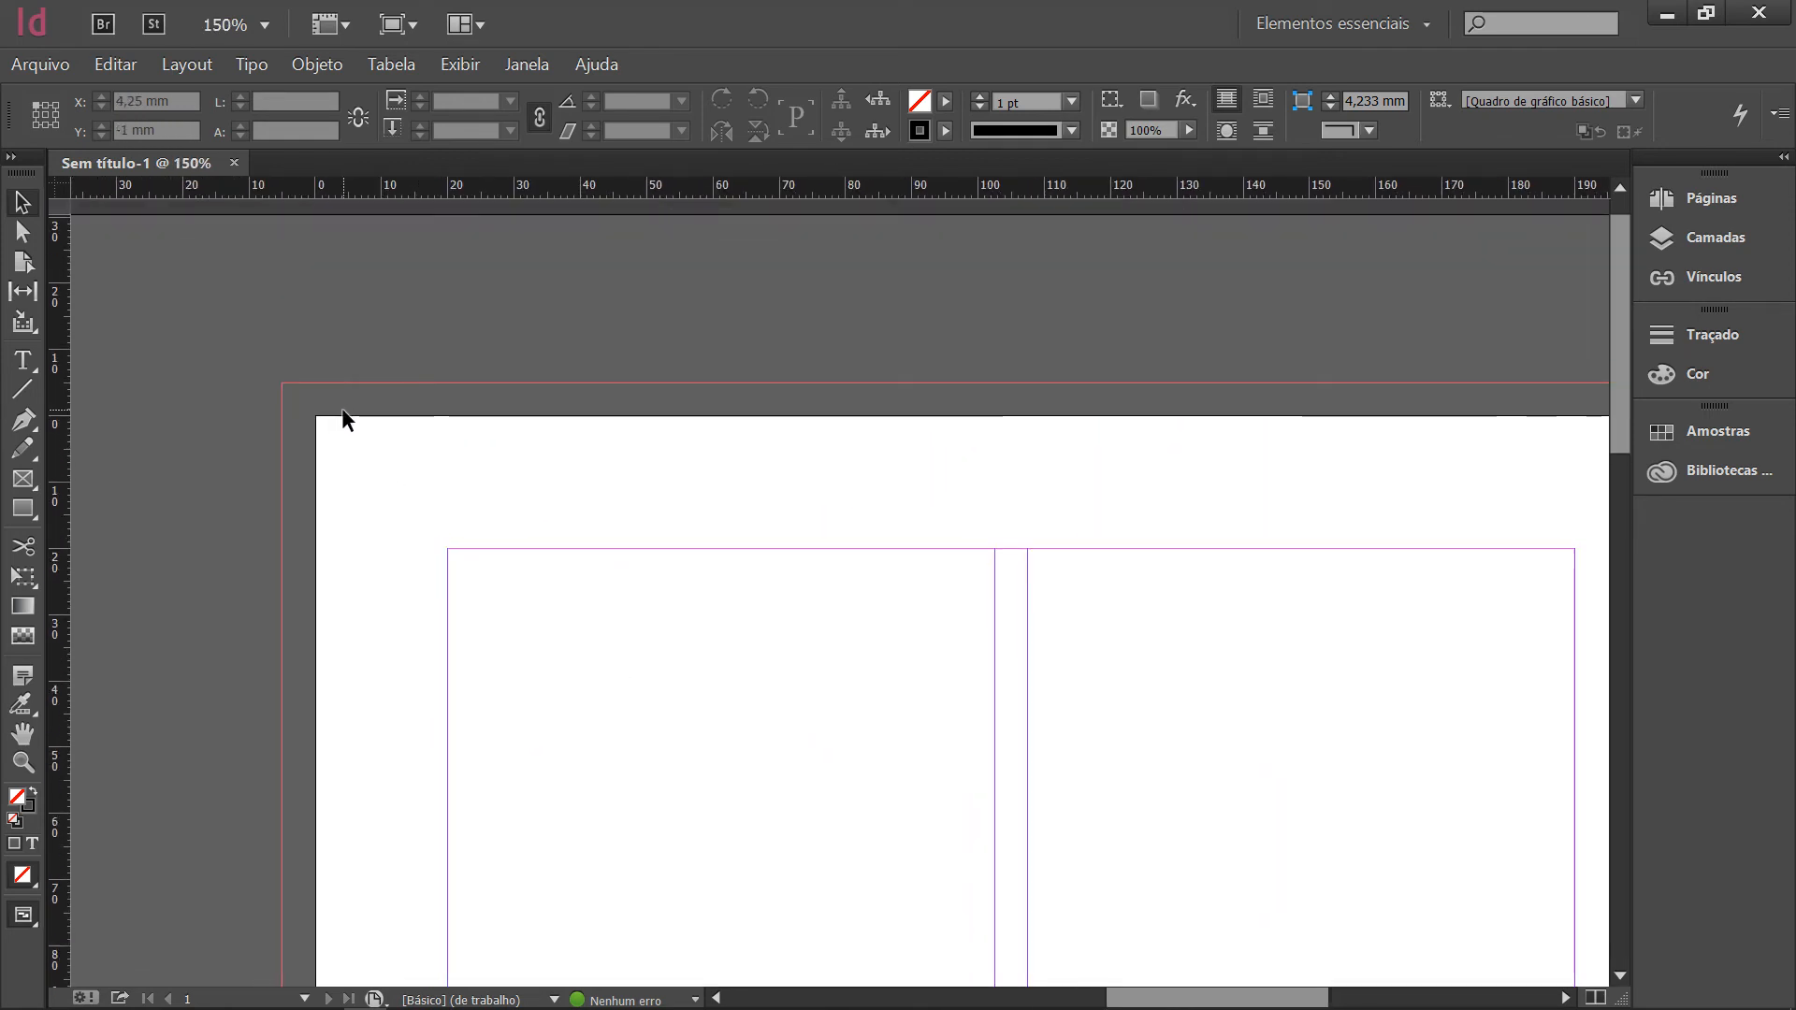
Load the photo _MG_3065 from the Desktop folder FOTOS > Exportação sem título for placing on the page.
key("ctrl+0")
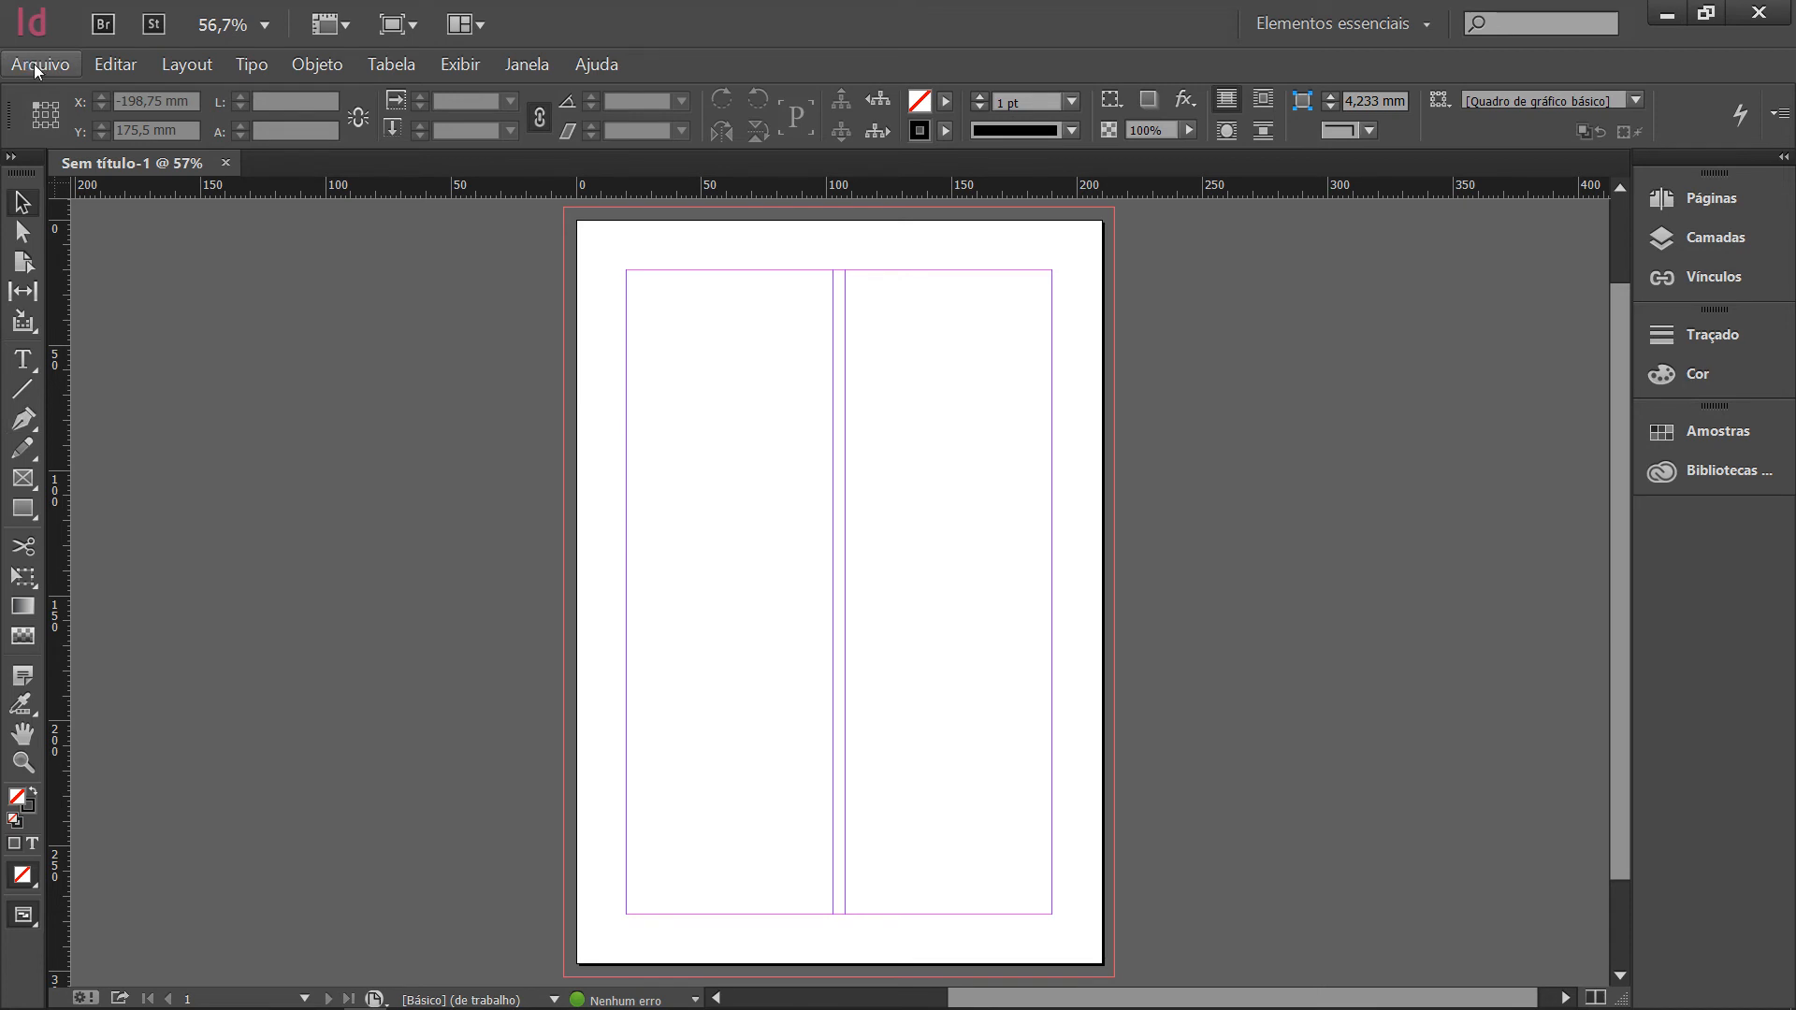
key("ctrl+d")
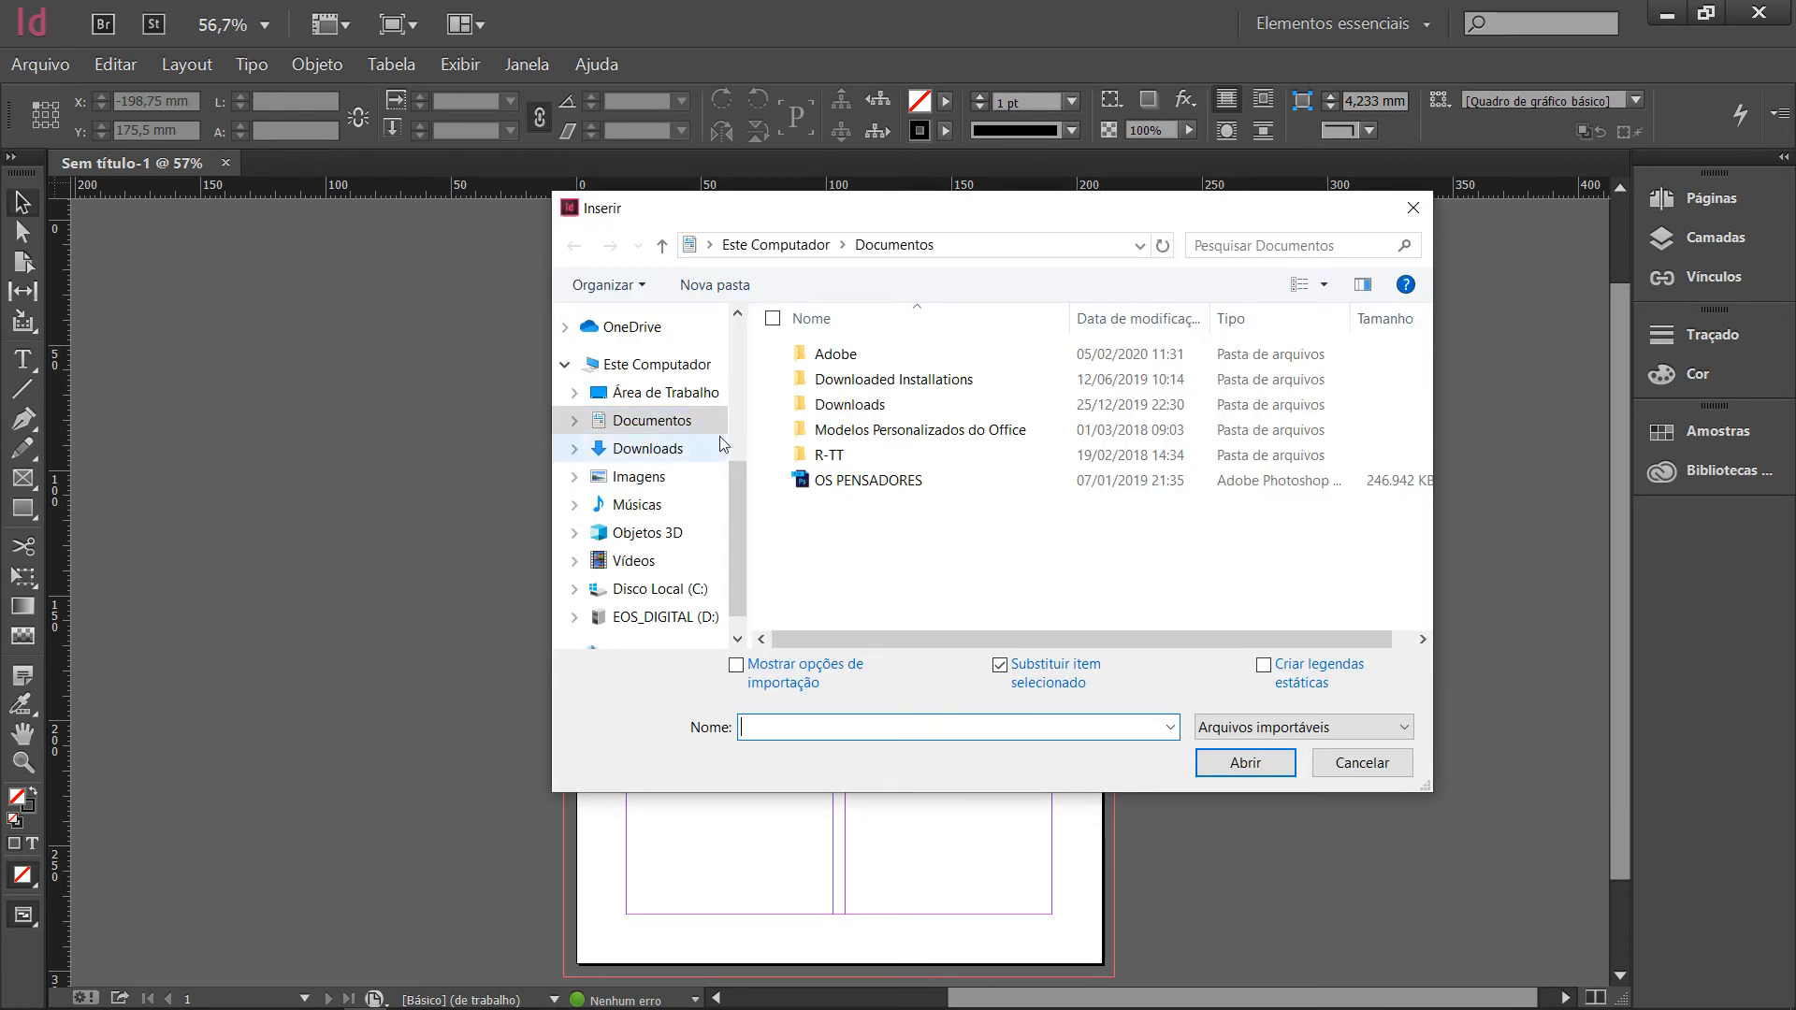
left_click(673, 398)
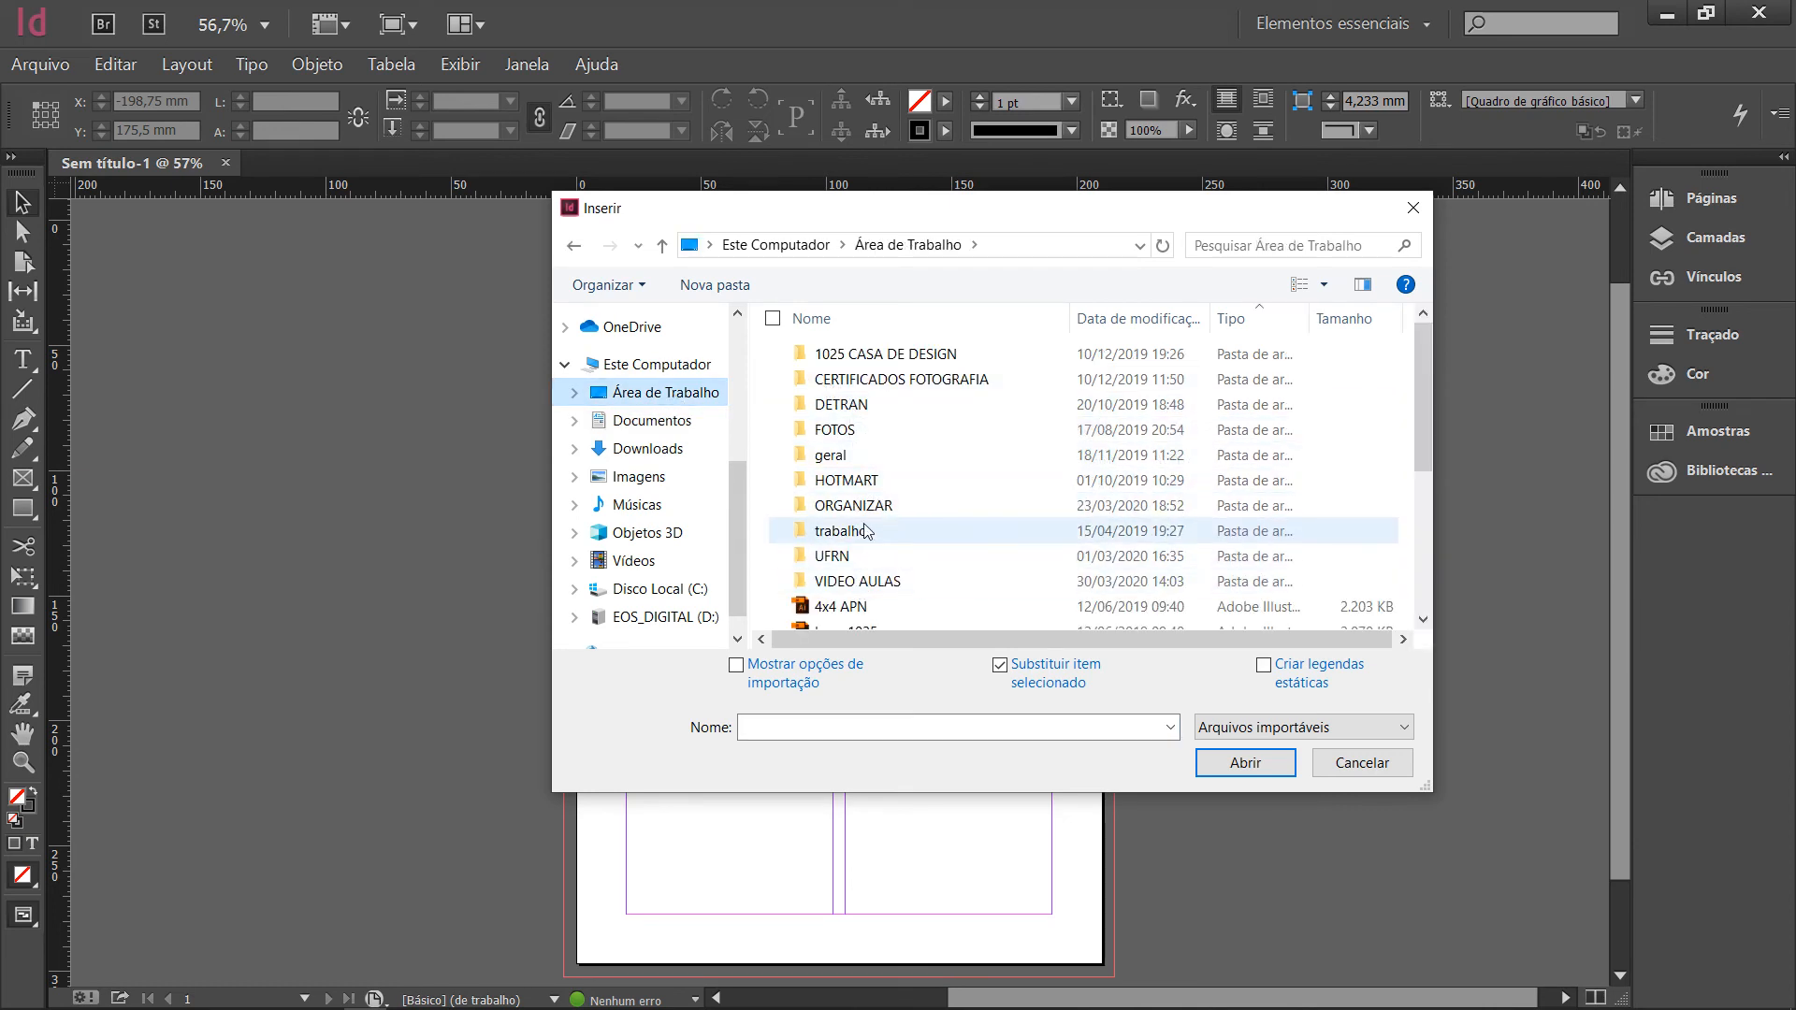
double_click(846, 431)
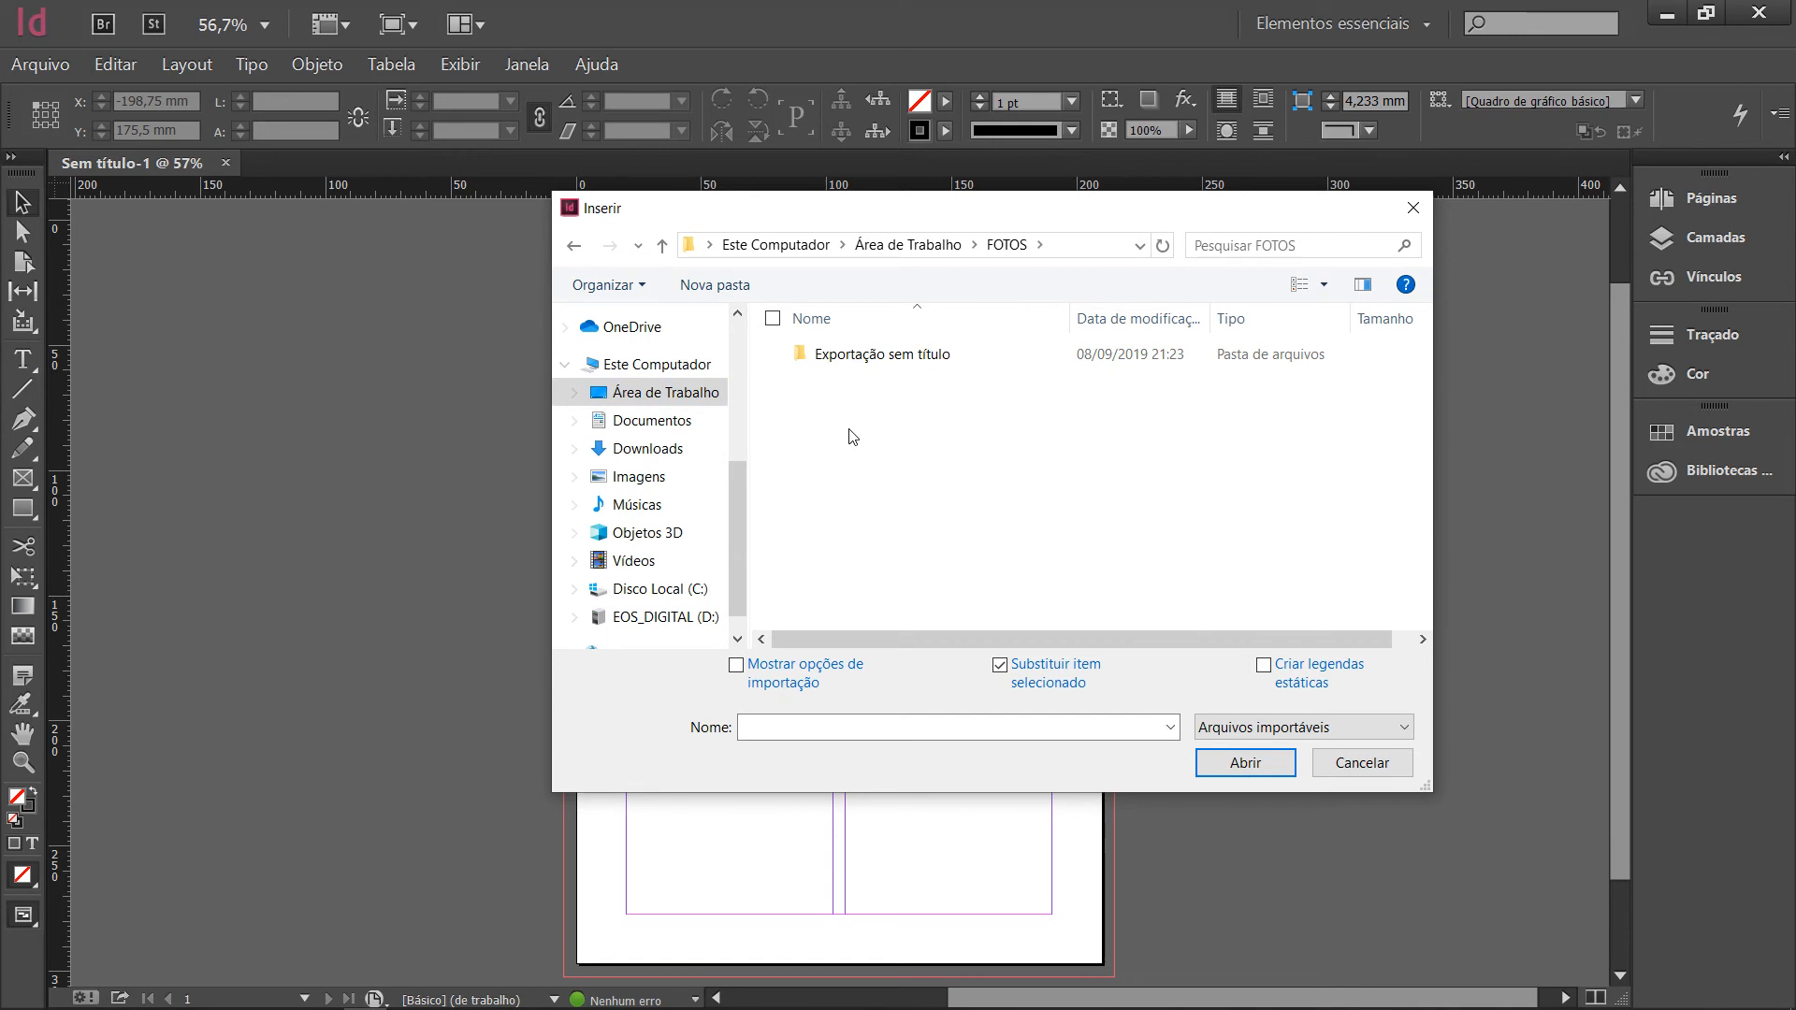
double_click(860, 355)
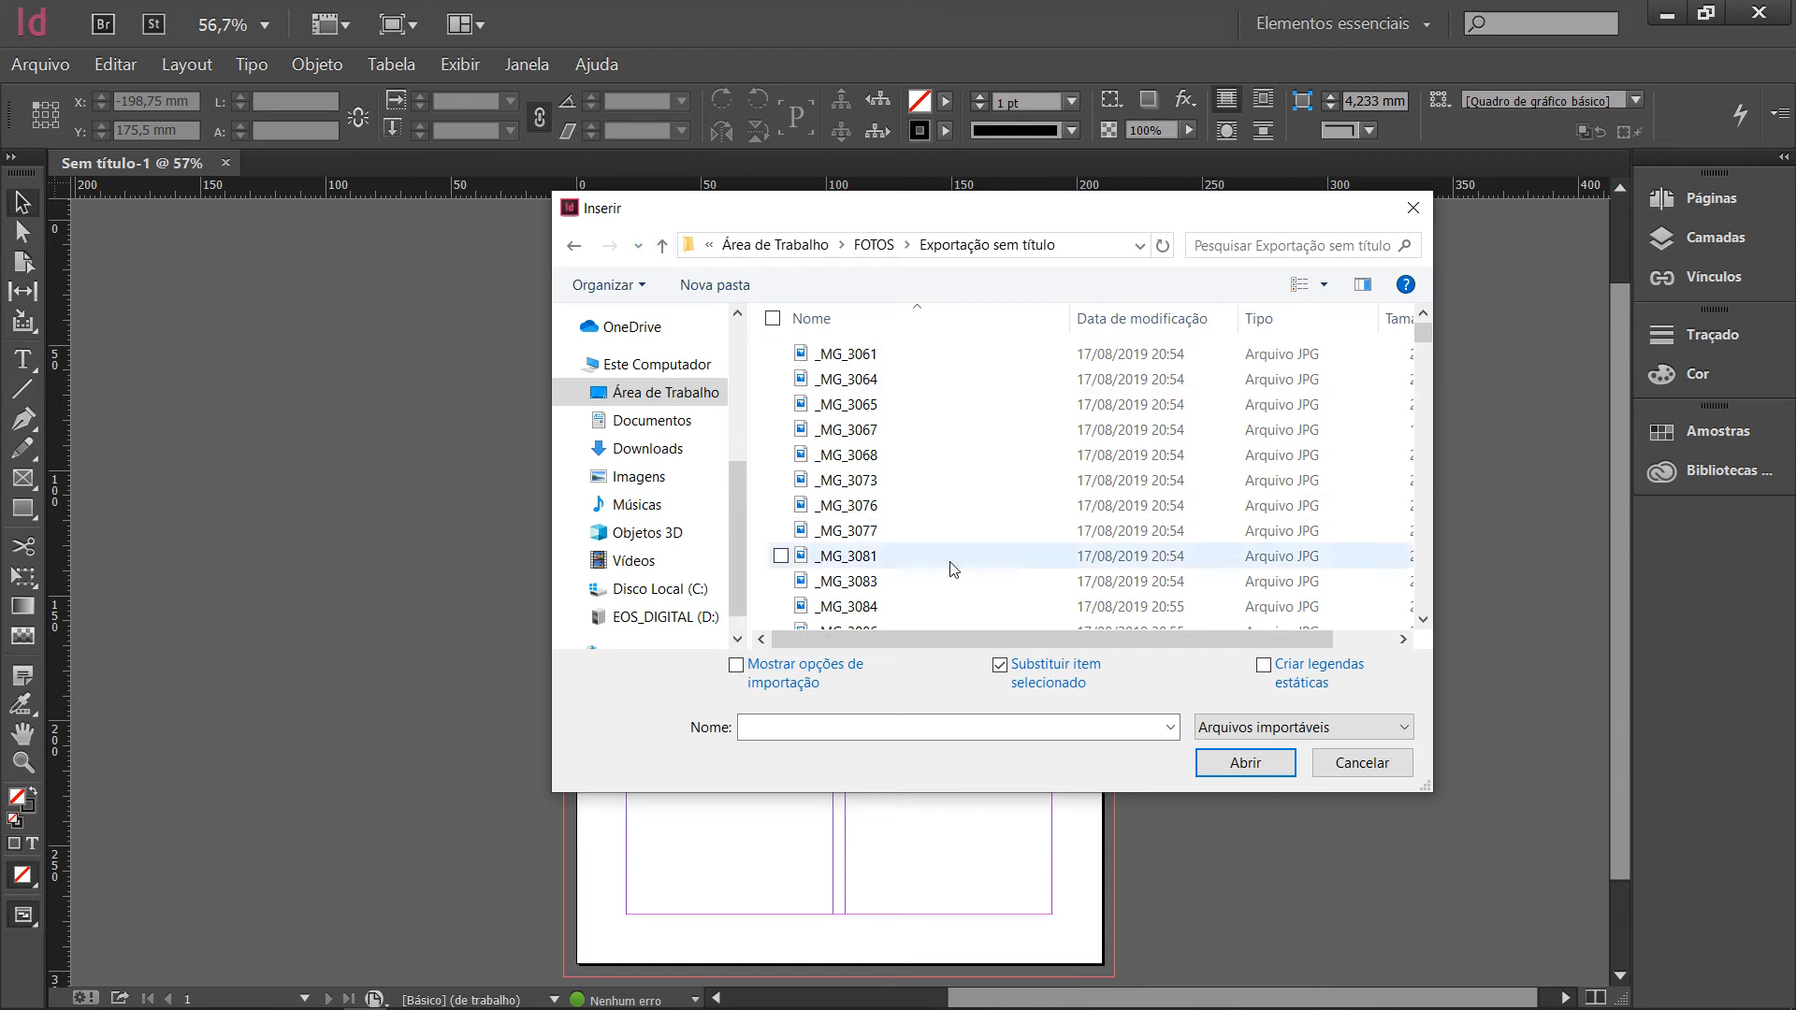
scroll(892, 477, "down", 3)
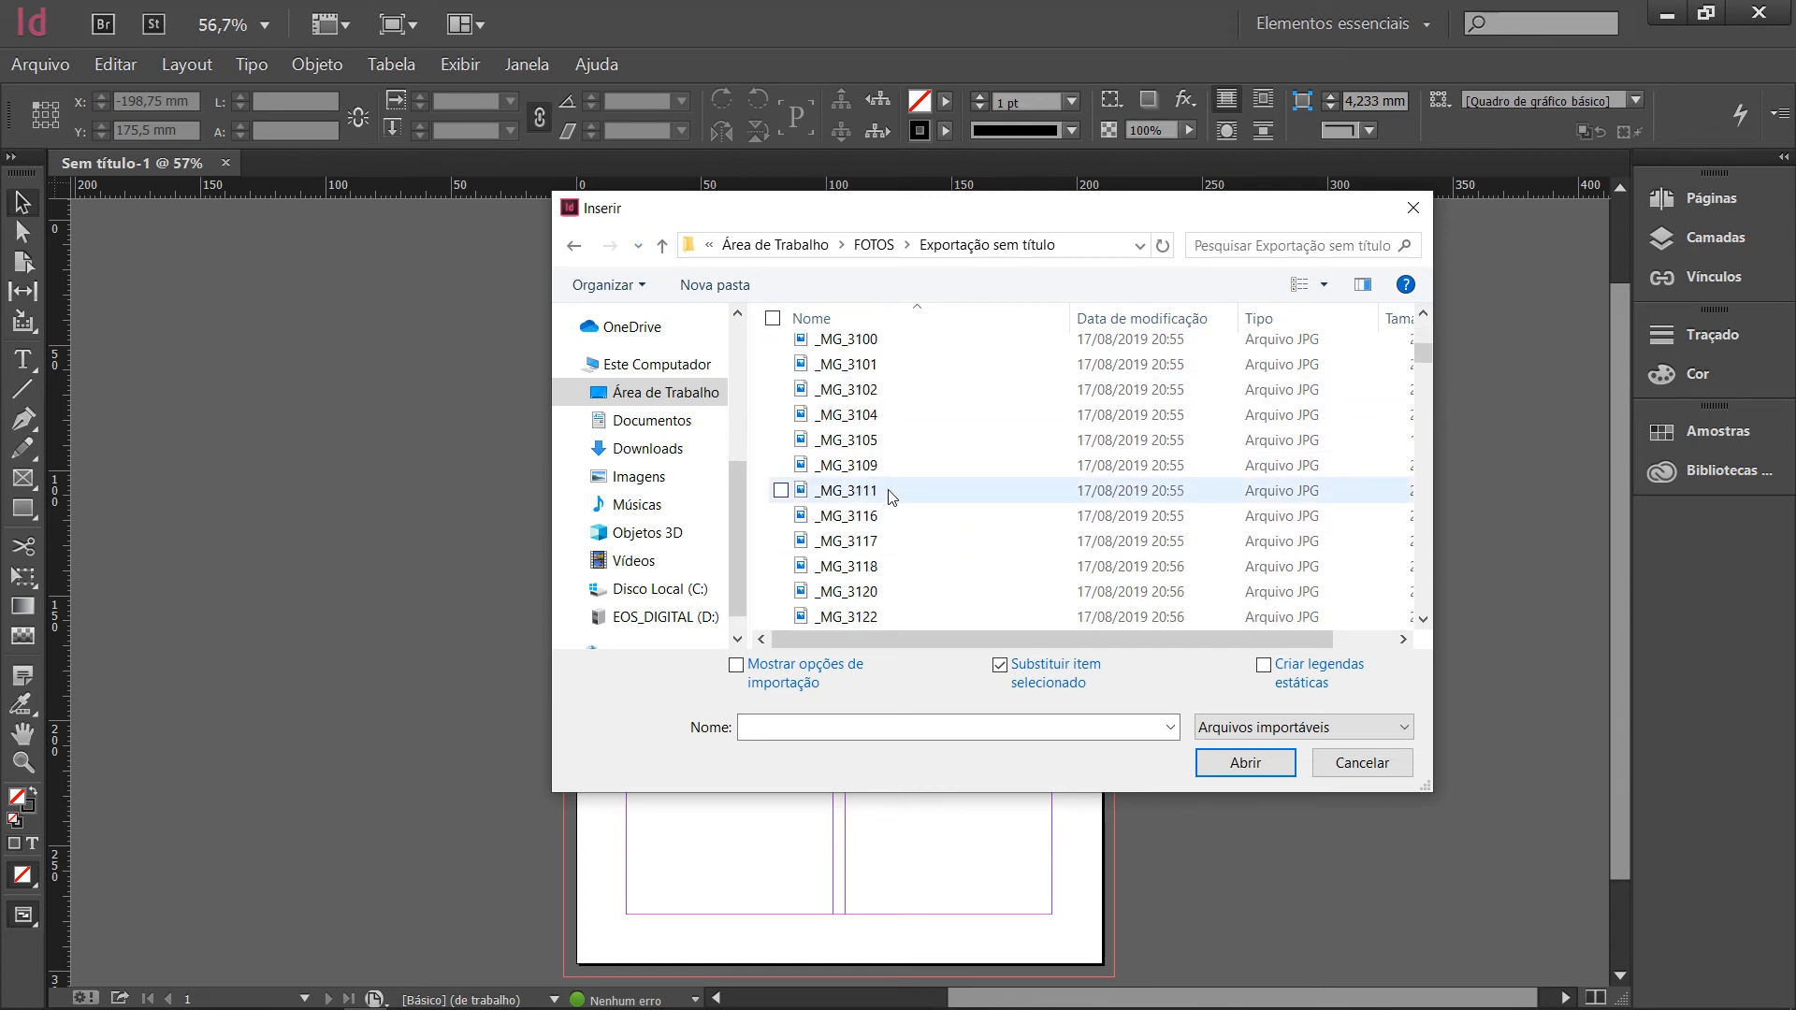
scroll(891, 491, "up", 3)
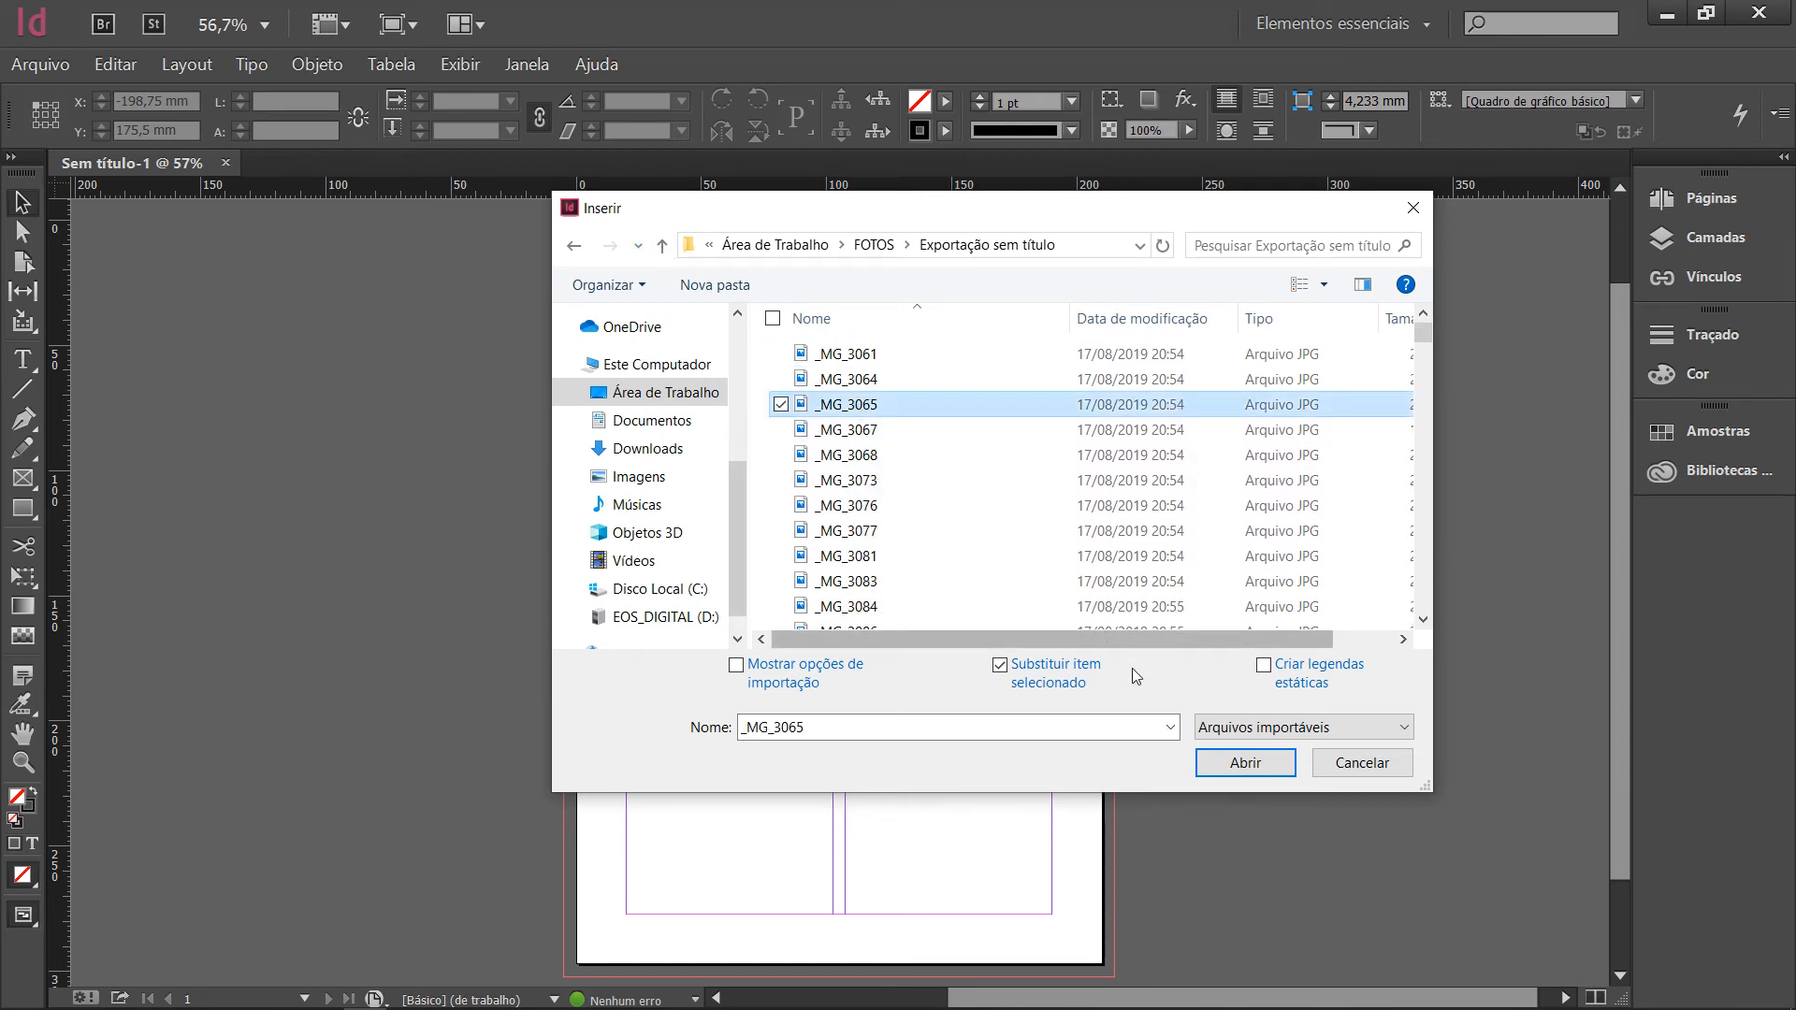
left_click(1245, 762)
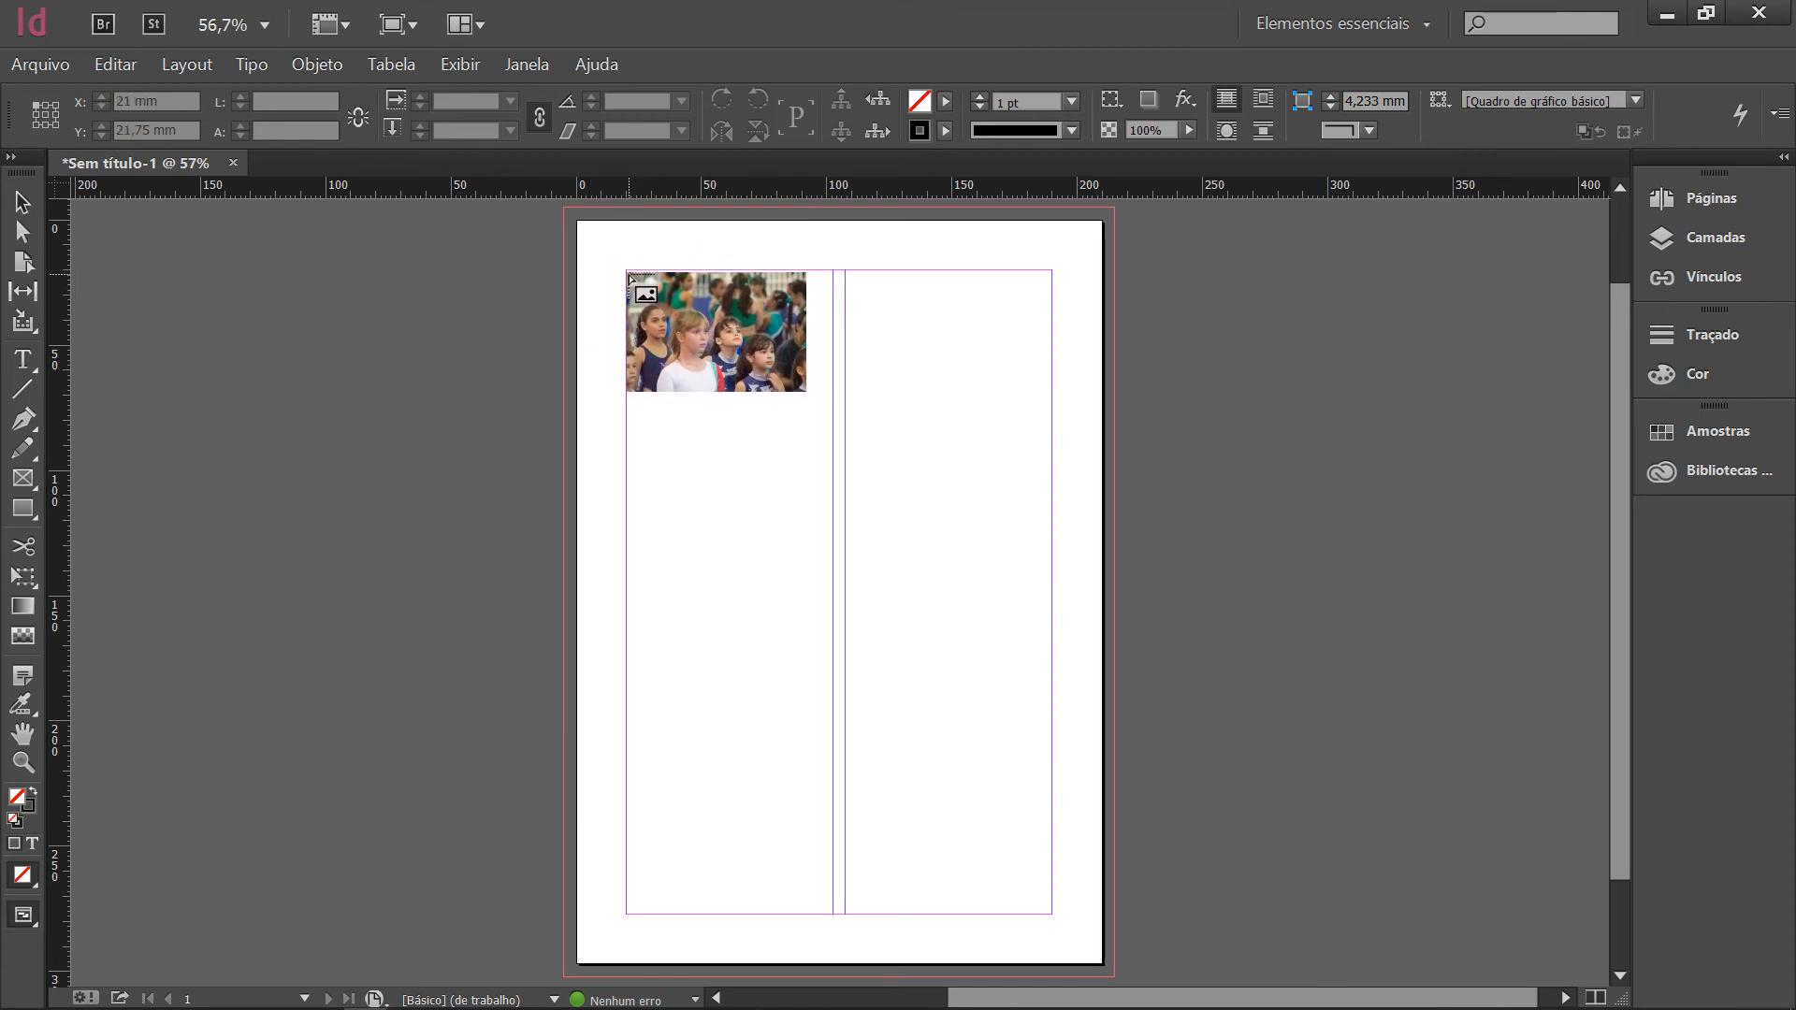
Try placing the photo 170 mm wide between the margins and 210 mm wide across the page, undoing each placement.
left_click_drag(628, 277, 1058, 559)
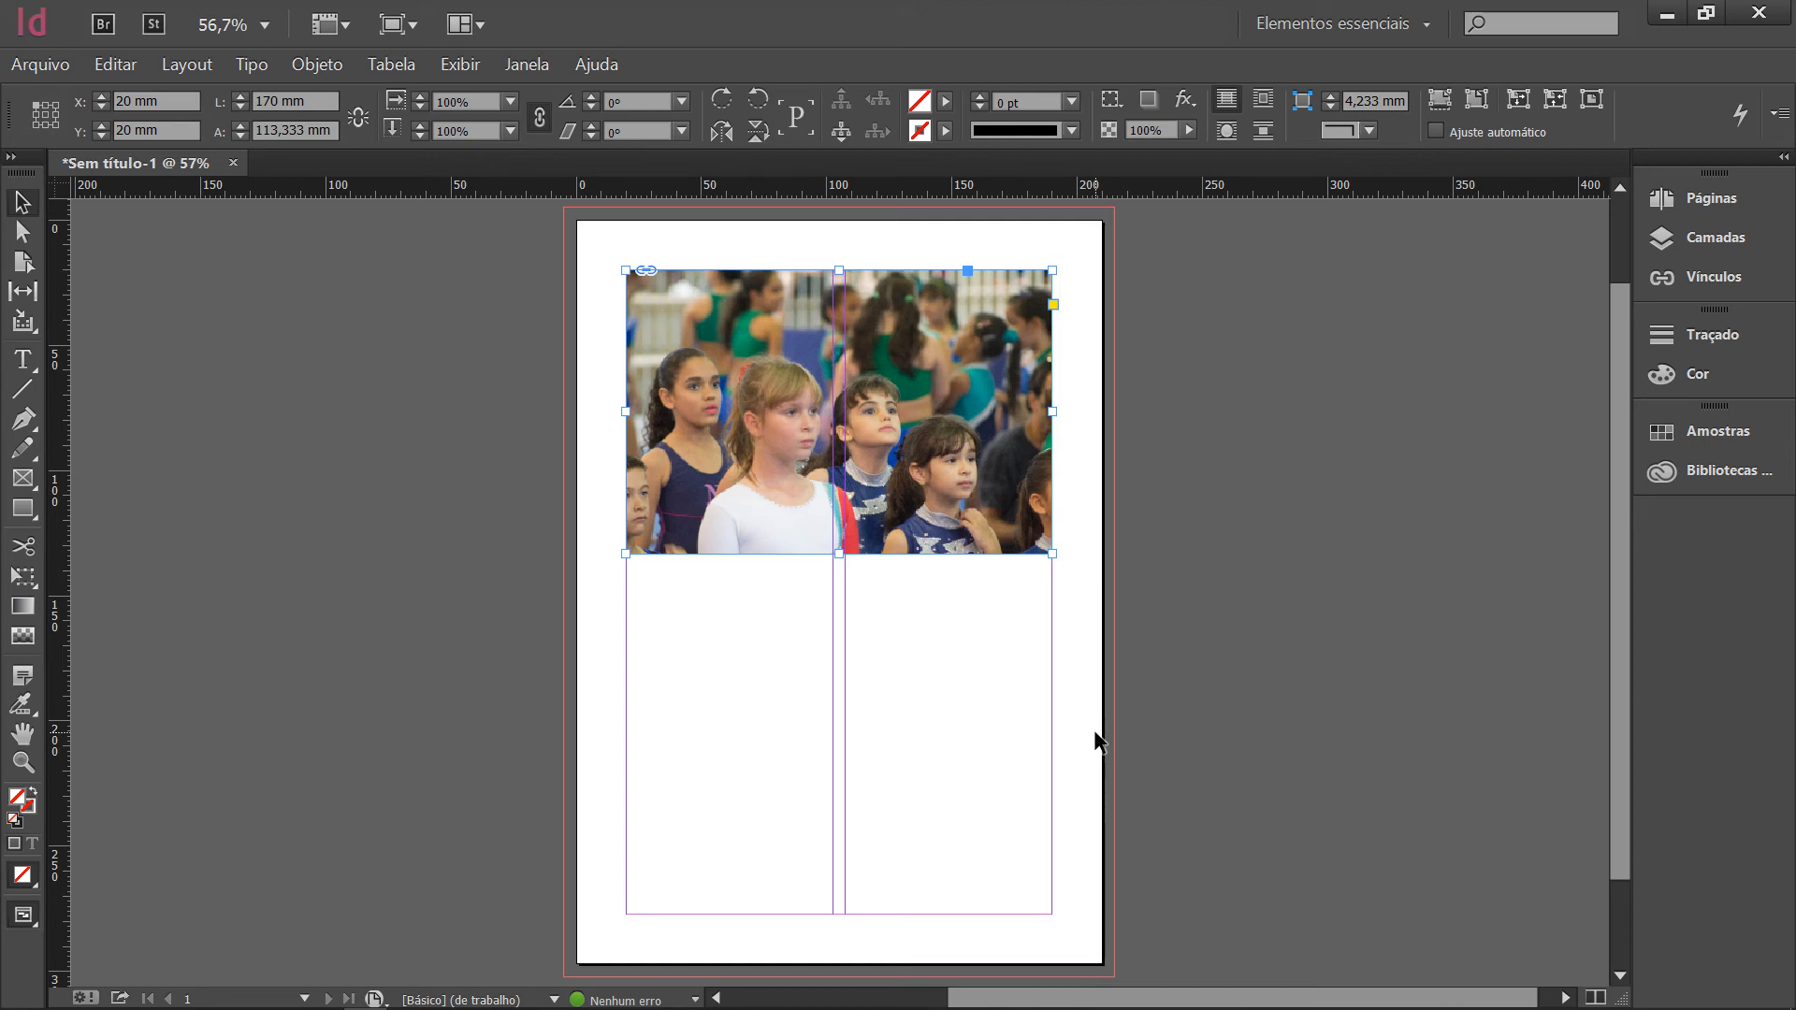
key("ctrl+z")
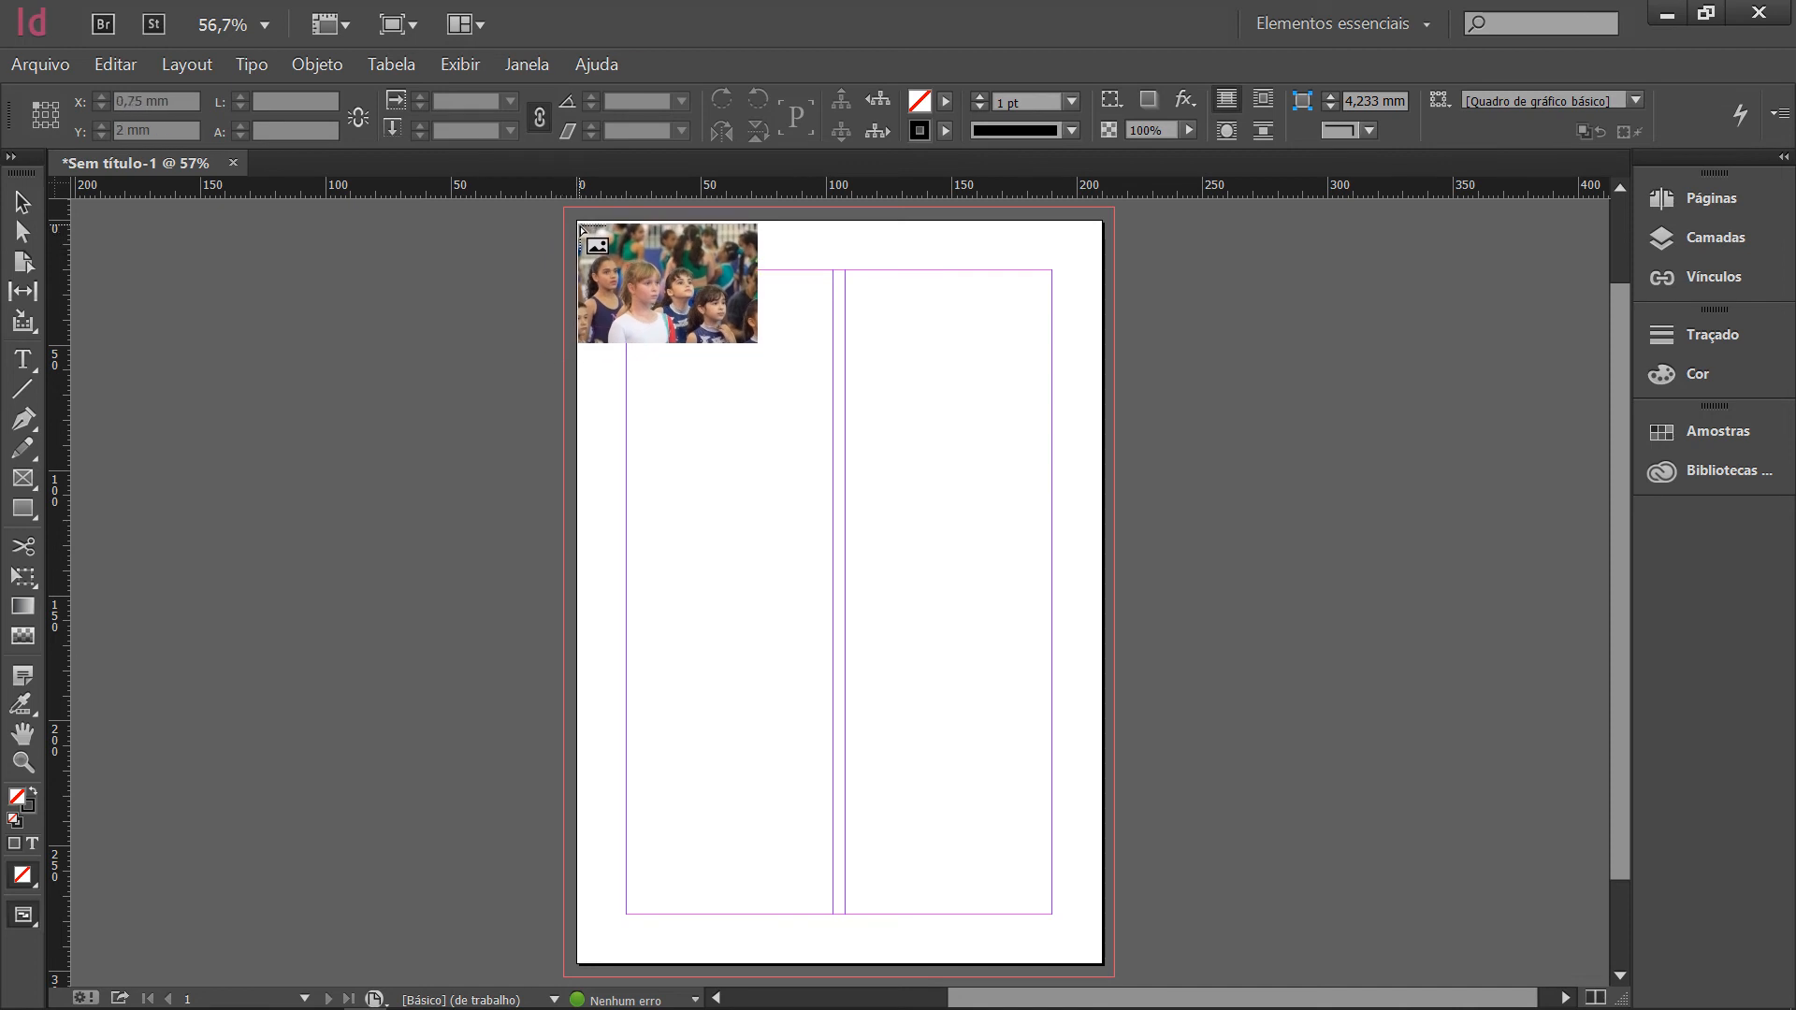
left_click_drag(579, 224, 1102, 574)
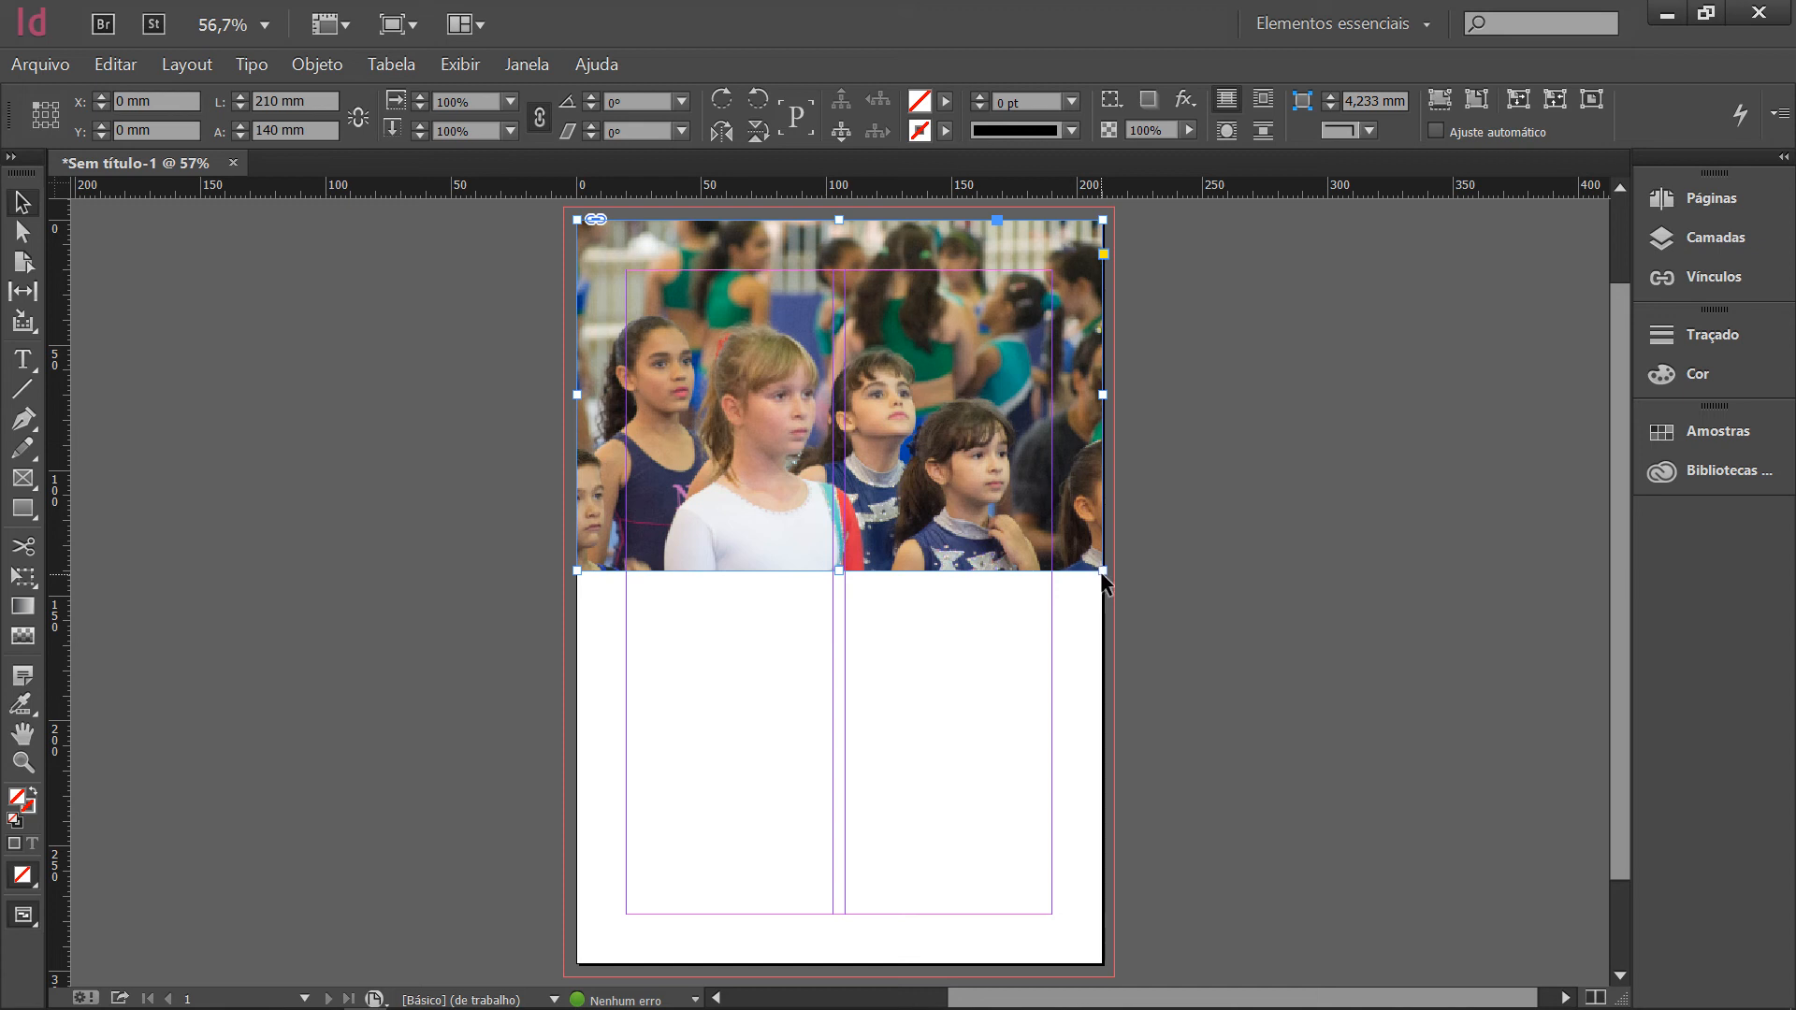
key("ctrl+z")
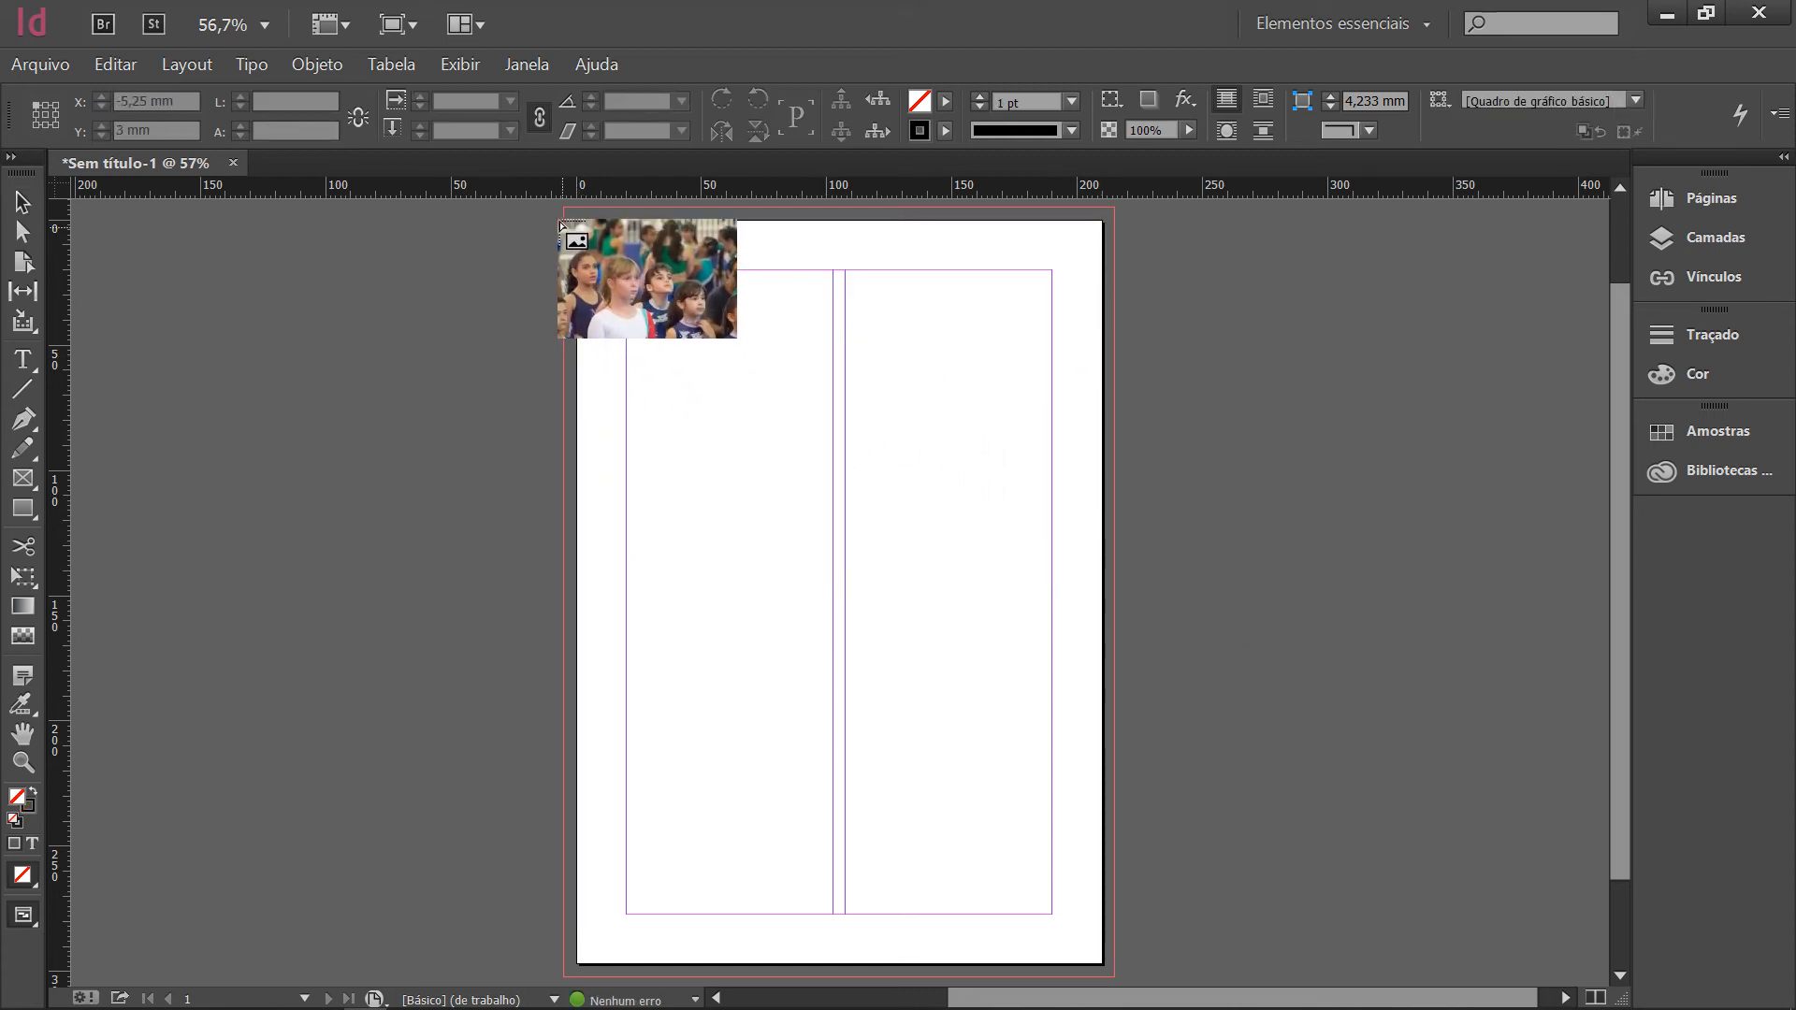
Place the photo 220 mm wide from the upper-left bleed corner to the opposite bleed line and inspect its edges up close.
left_click_drag(566, 213, 1113, 547)
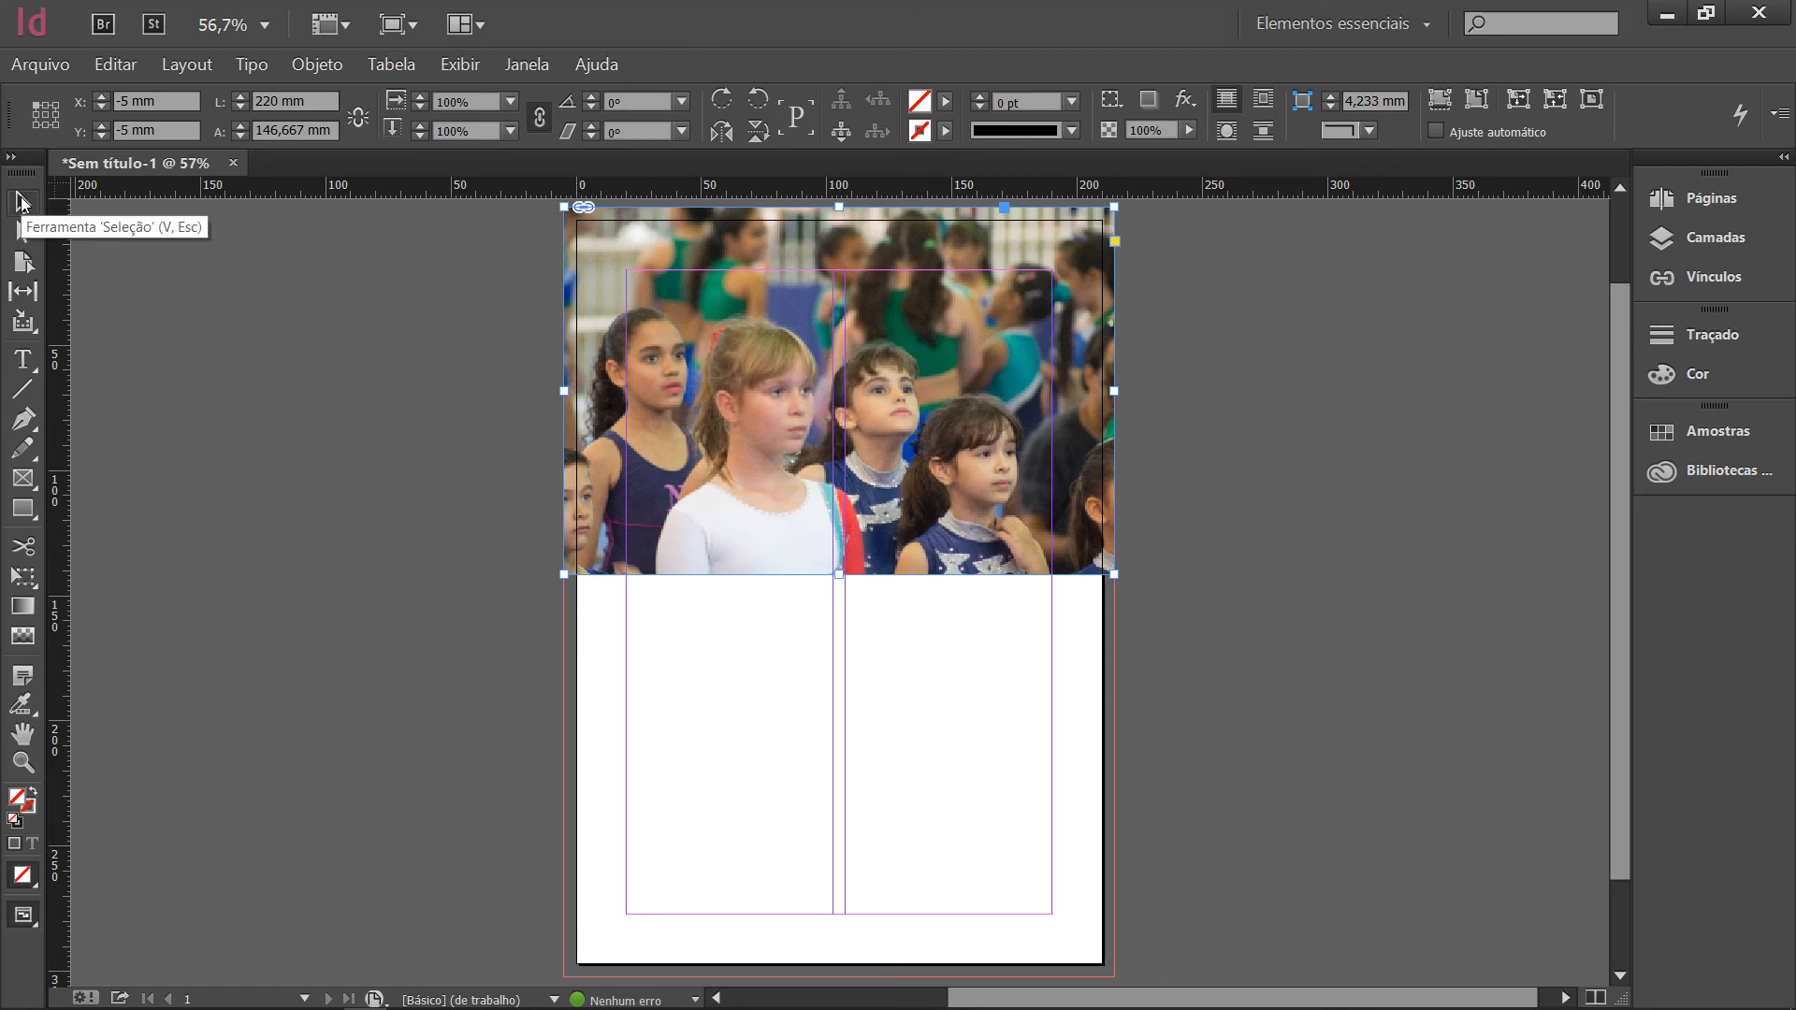
key("ctrl+=")
key("ctrl+=")
key("ctrl+=")
key("ctrl+=")
key("ctrl+=")
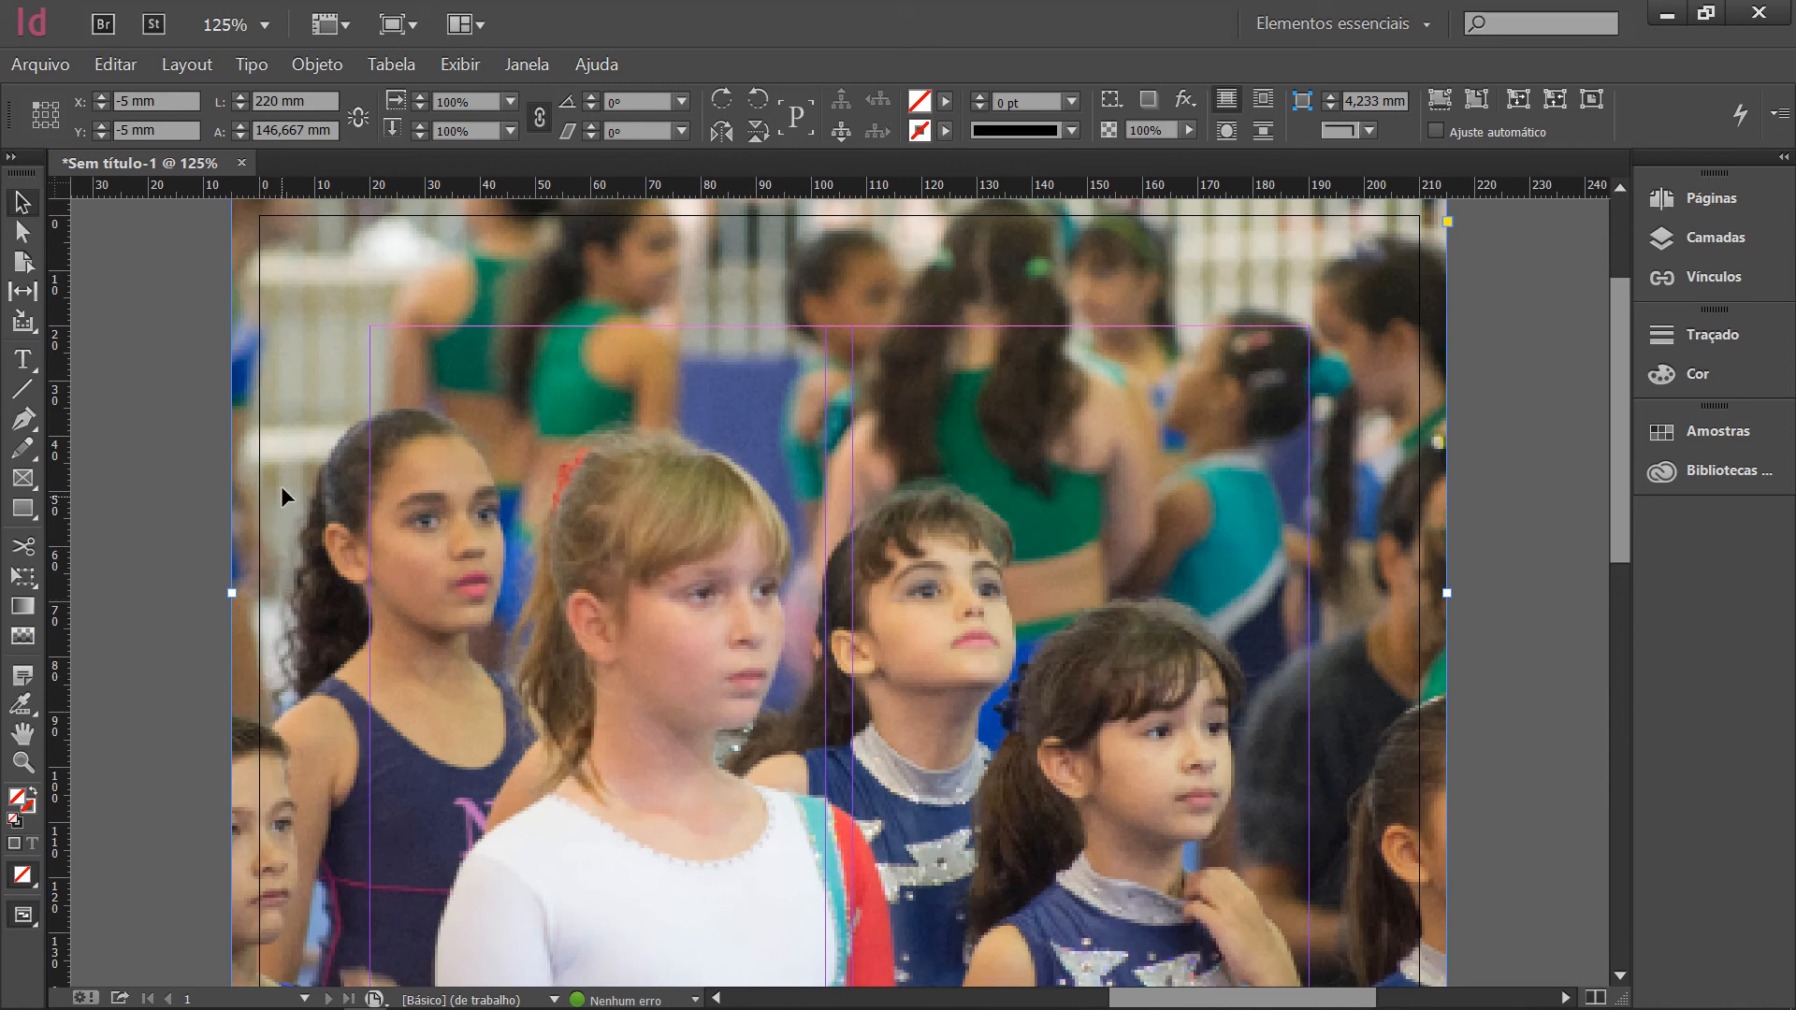
left_click_drag(692, 301, 599, 379)
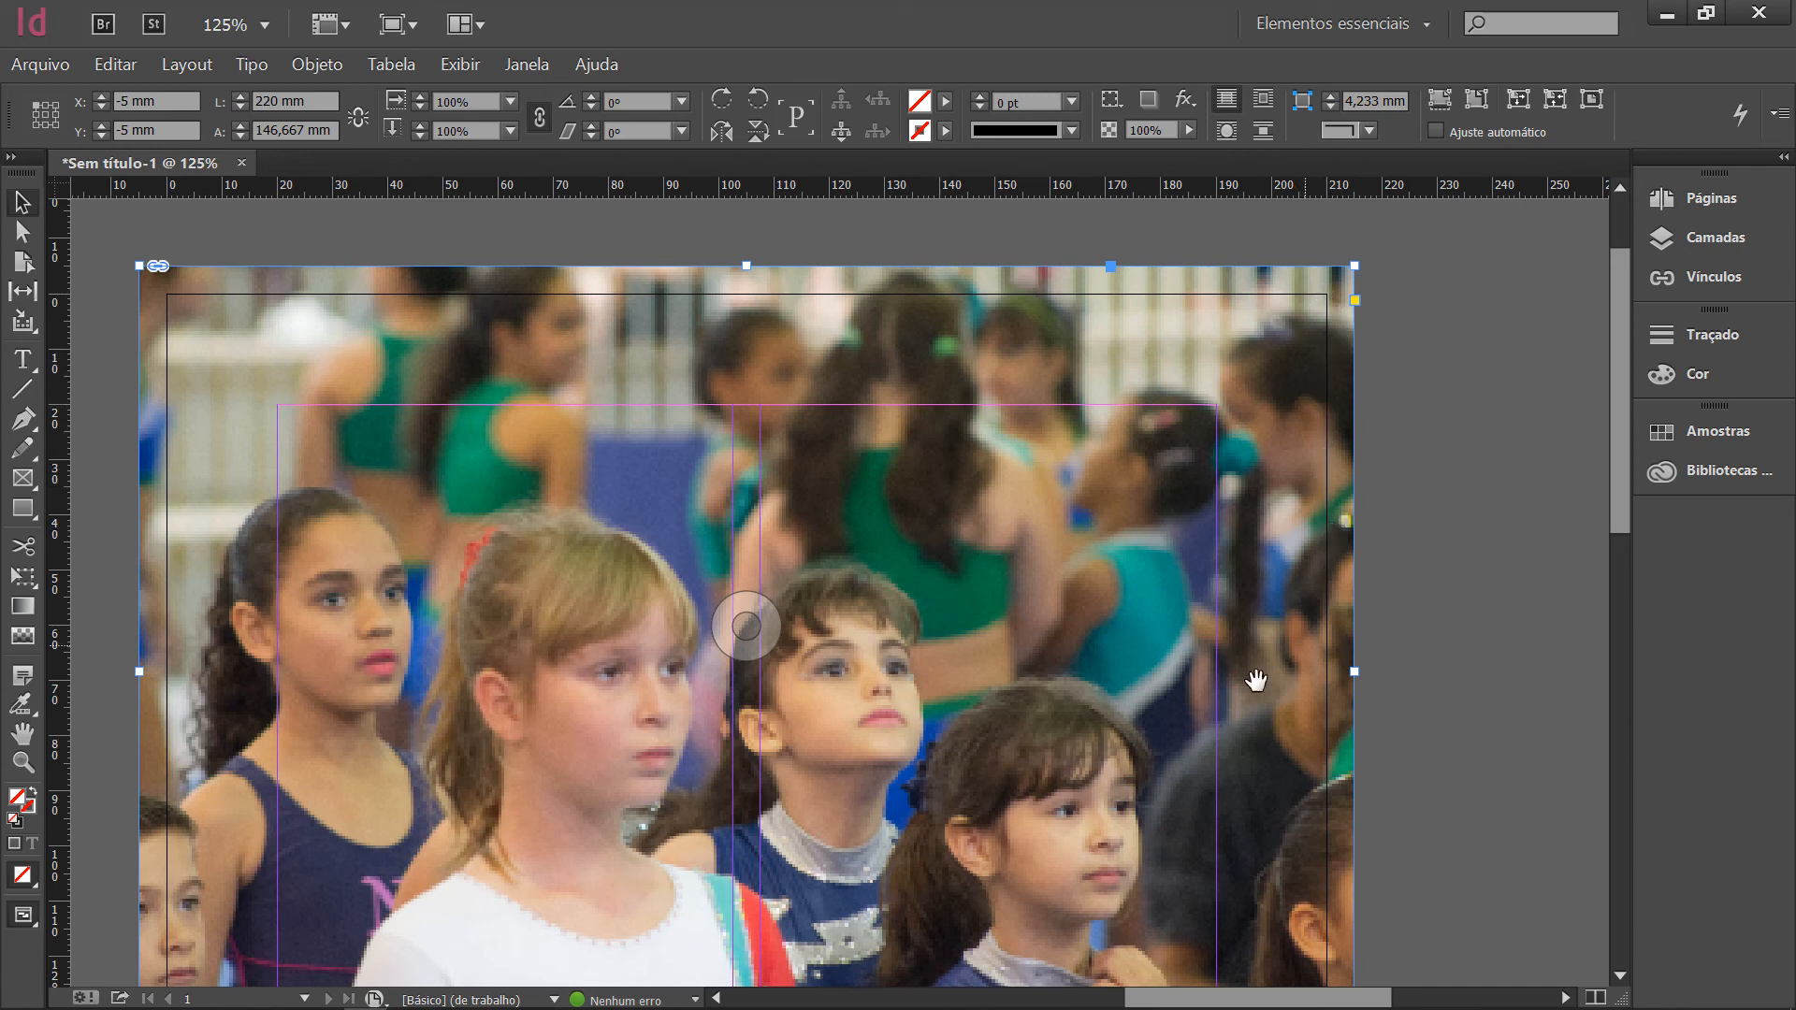
left_click_drag(1354, 718, 1409, 556)
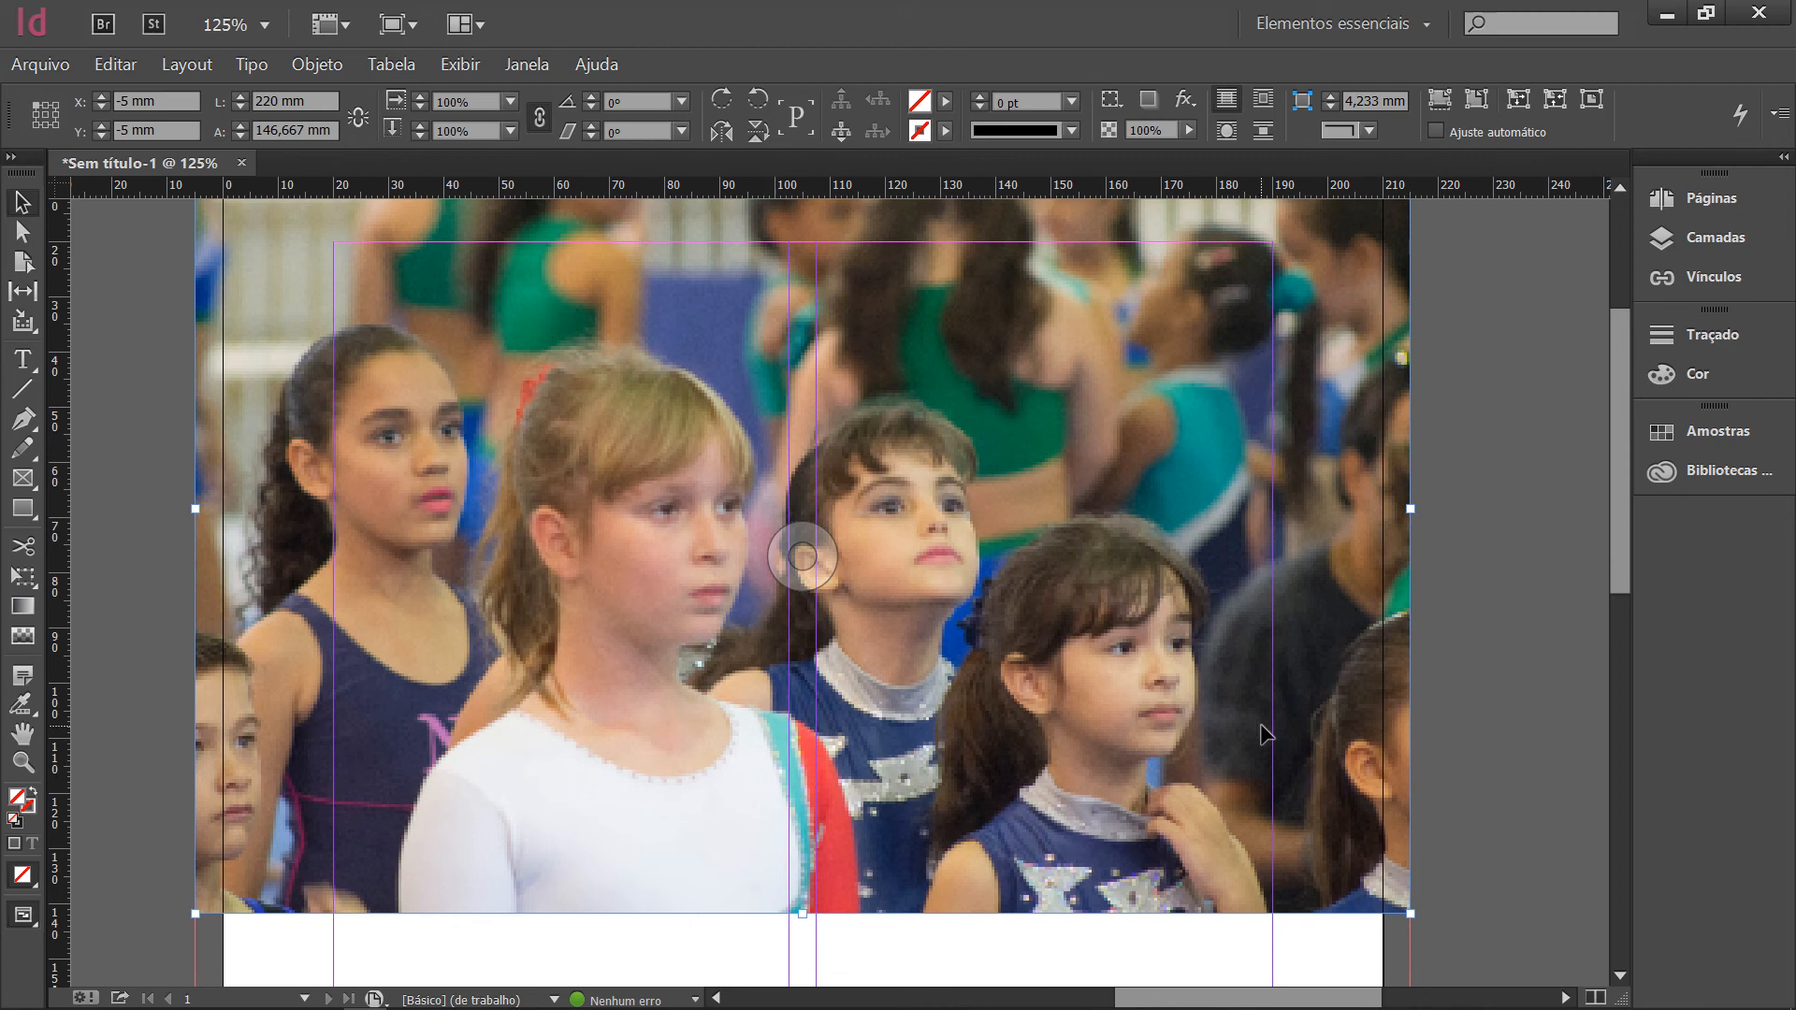
Compare the placed photo in preview and normal view to examine how the bleed area is trimmed at the page edges.
key("w")
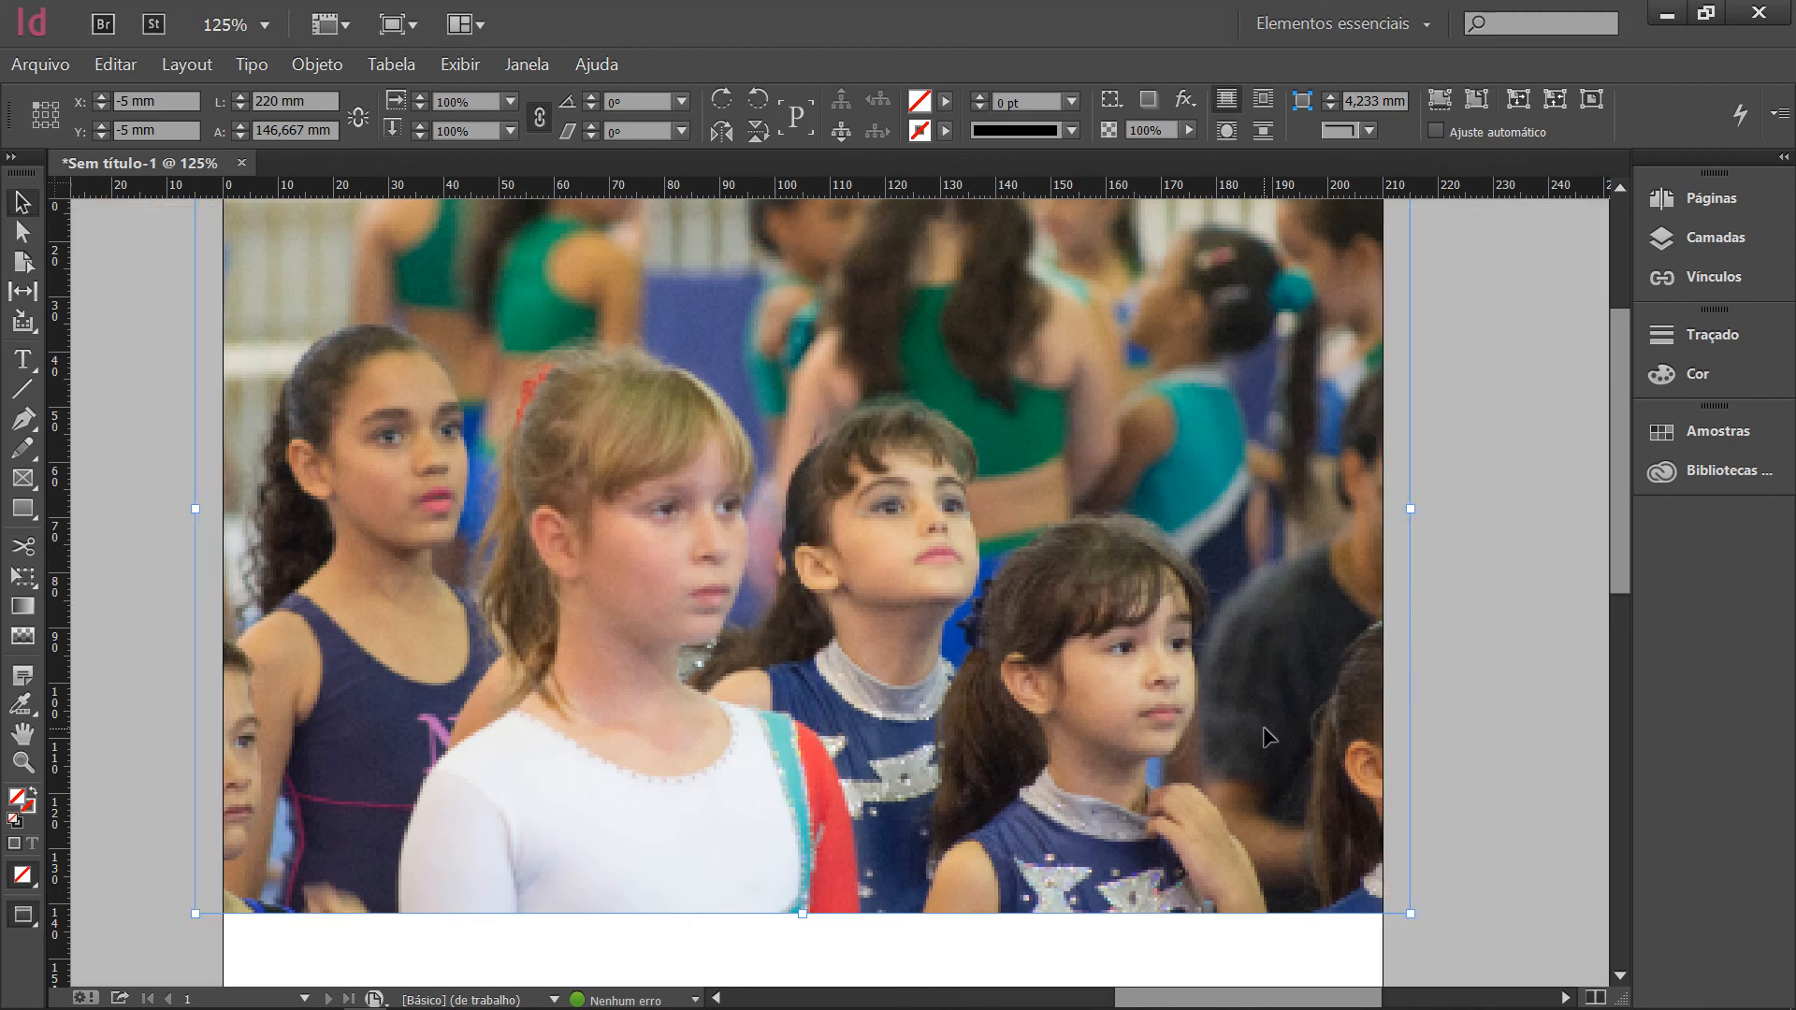
left_click(183, 428)
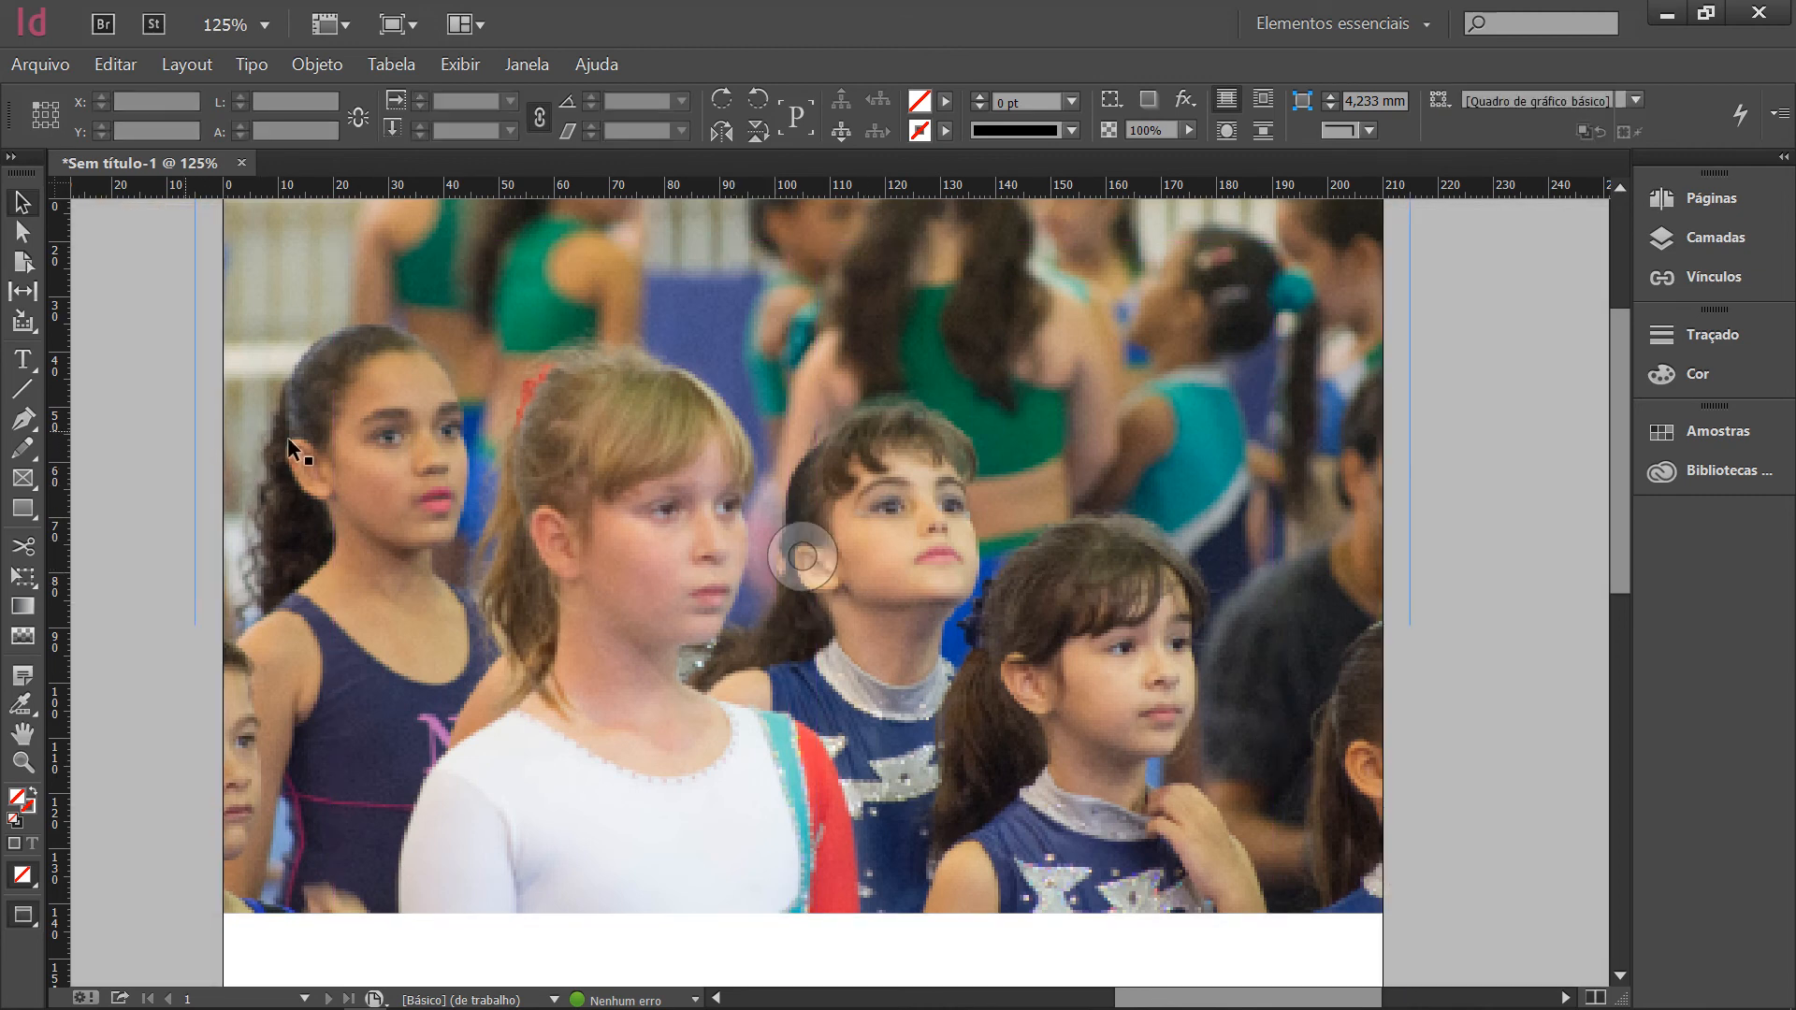
left_click_drag(451, 395, 474, 621)
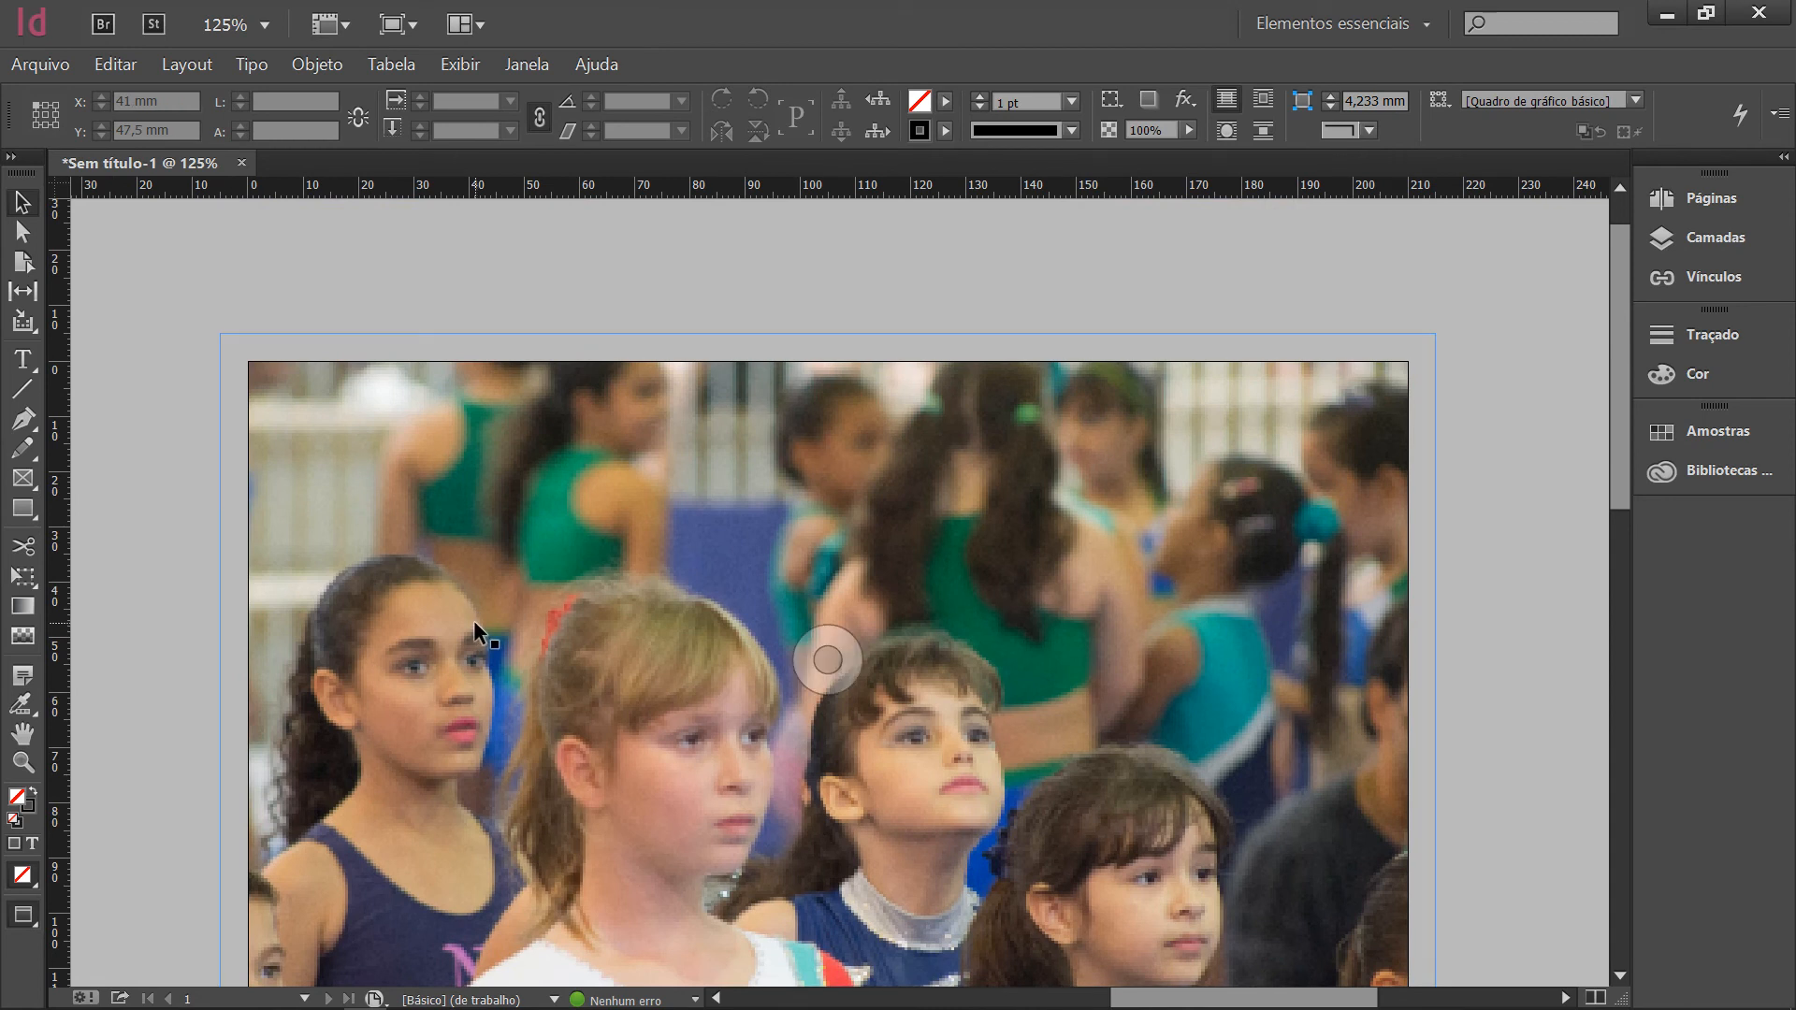
key("ctrl+0")
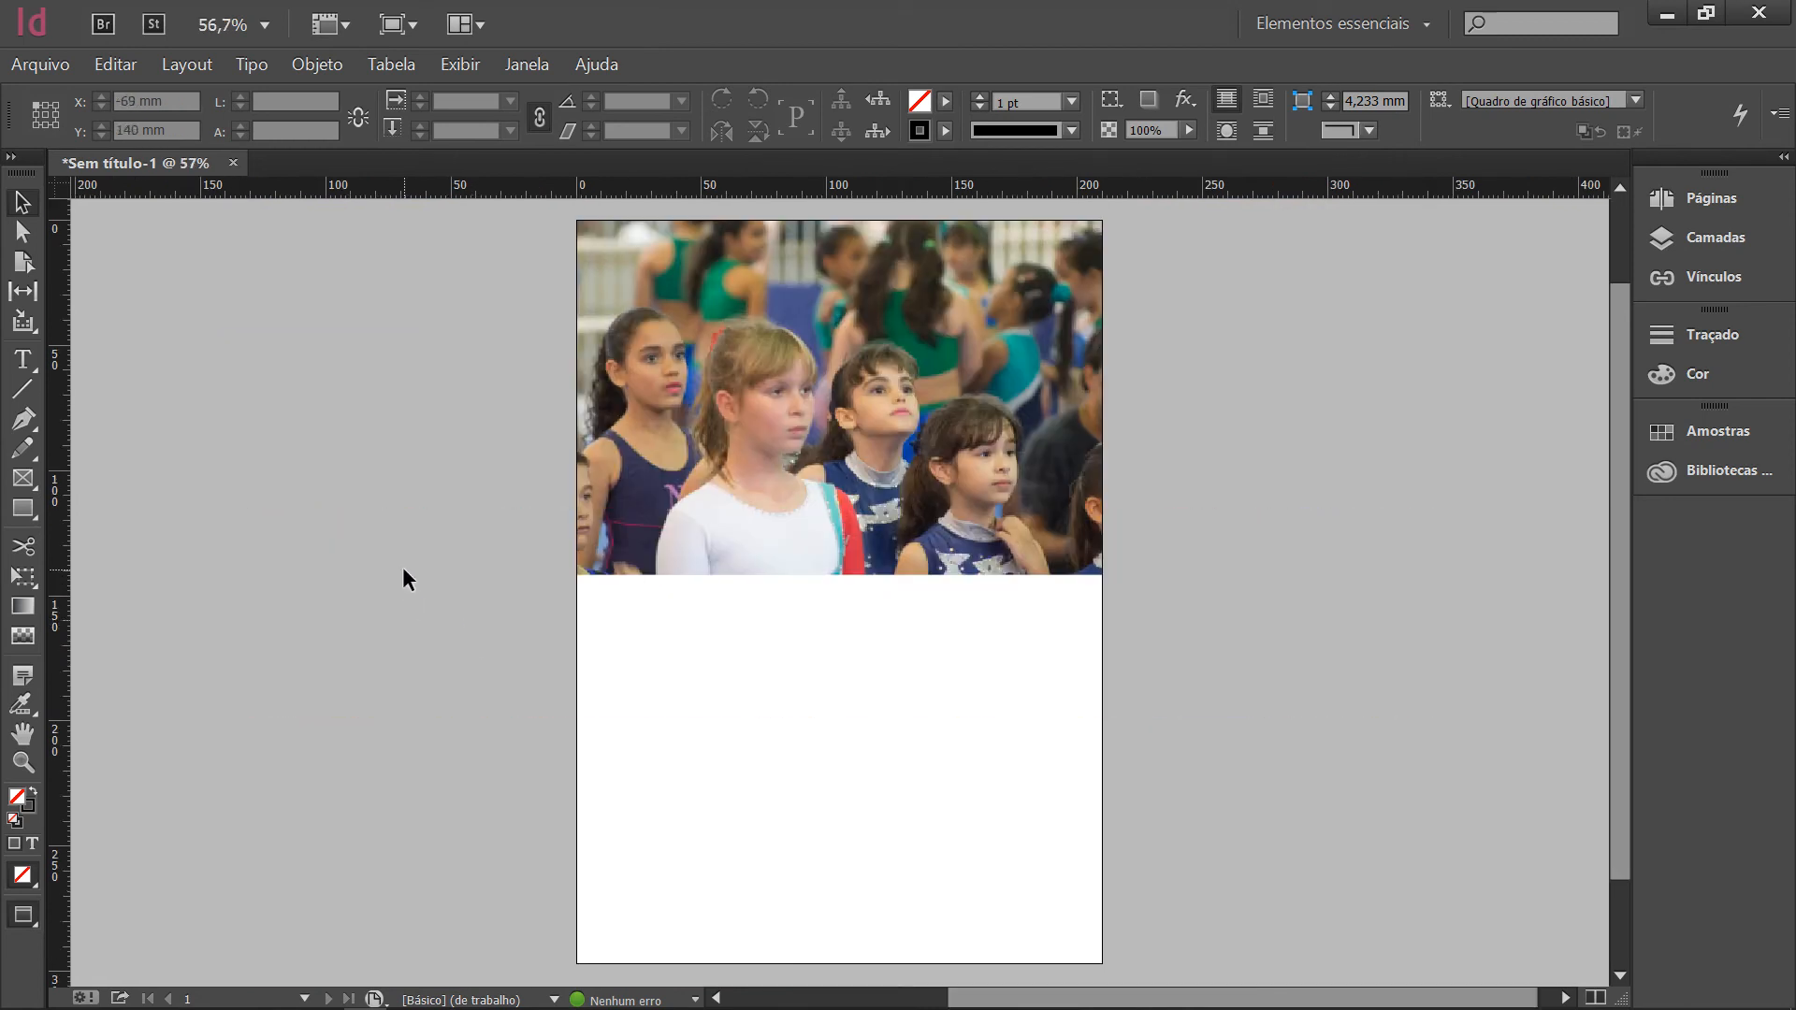
key("w")
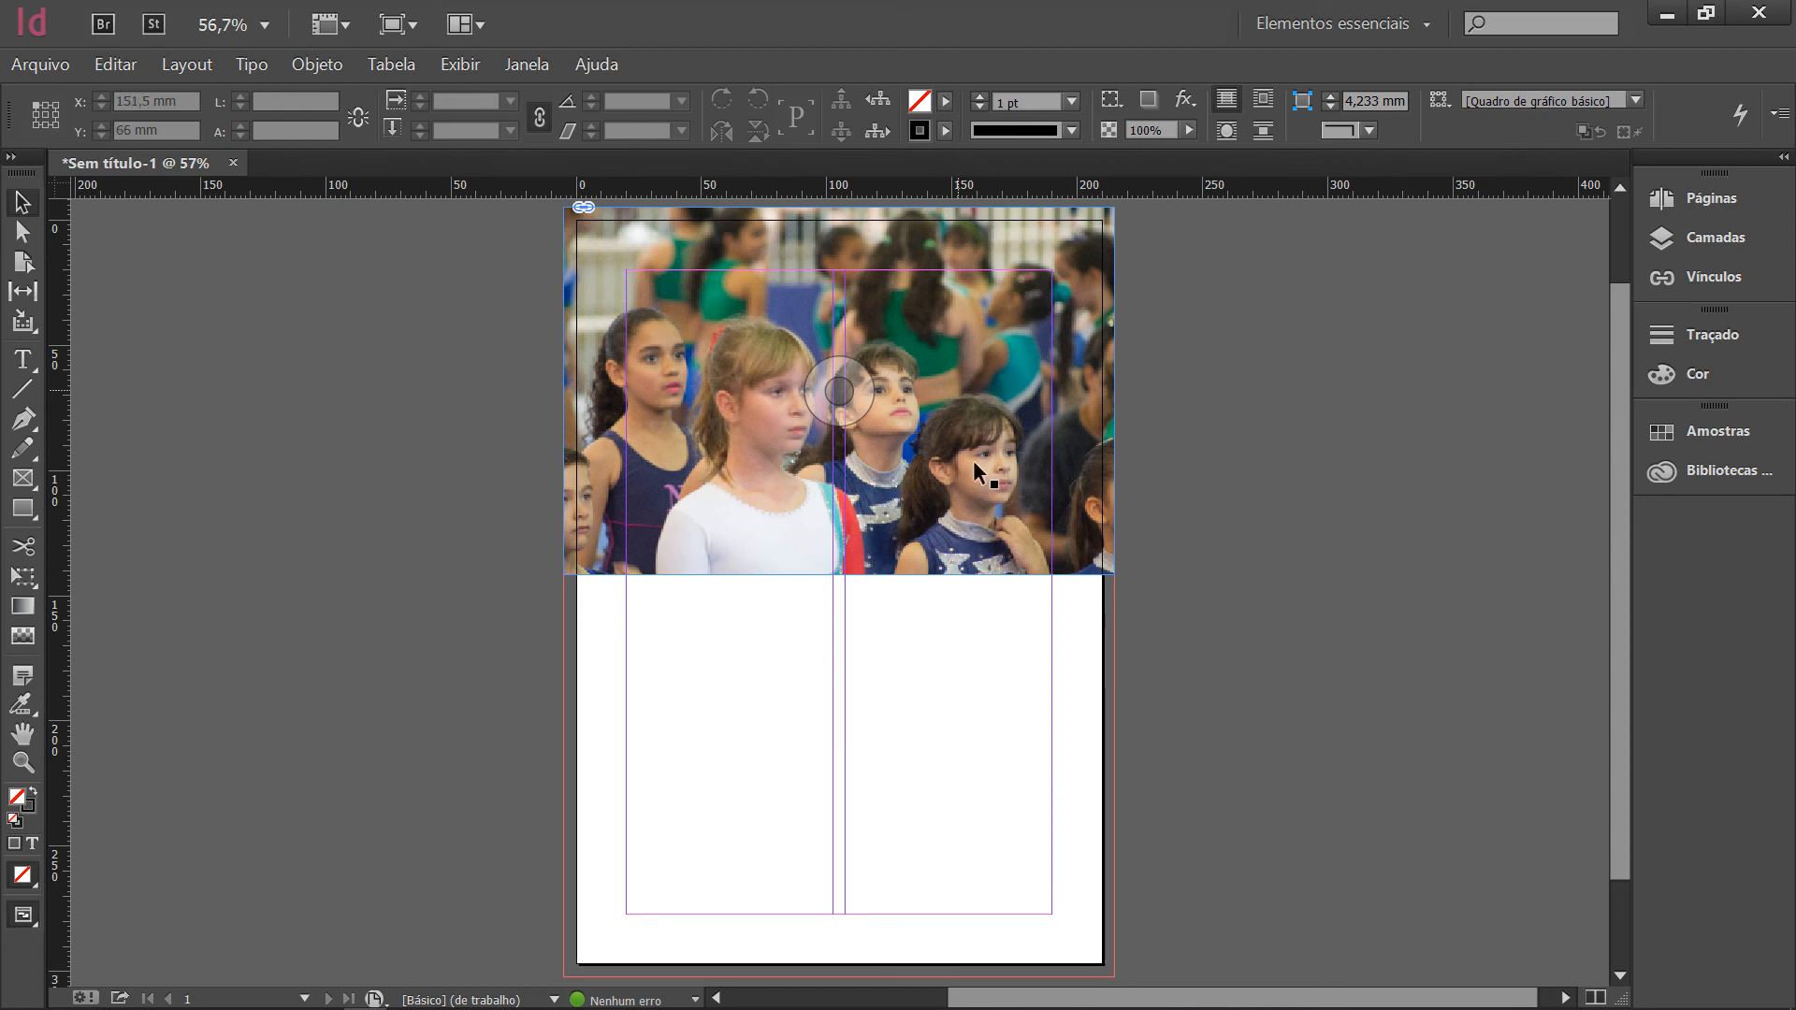
key("w")
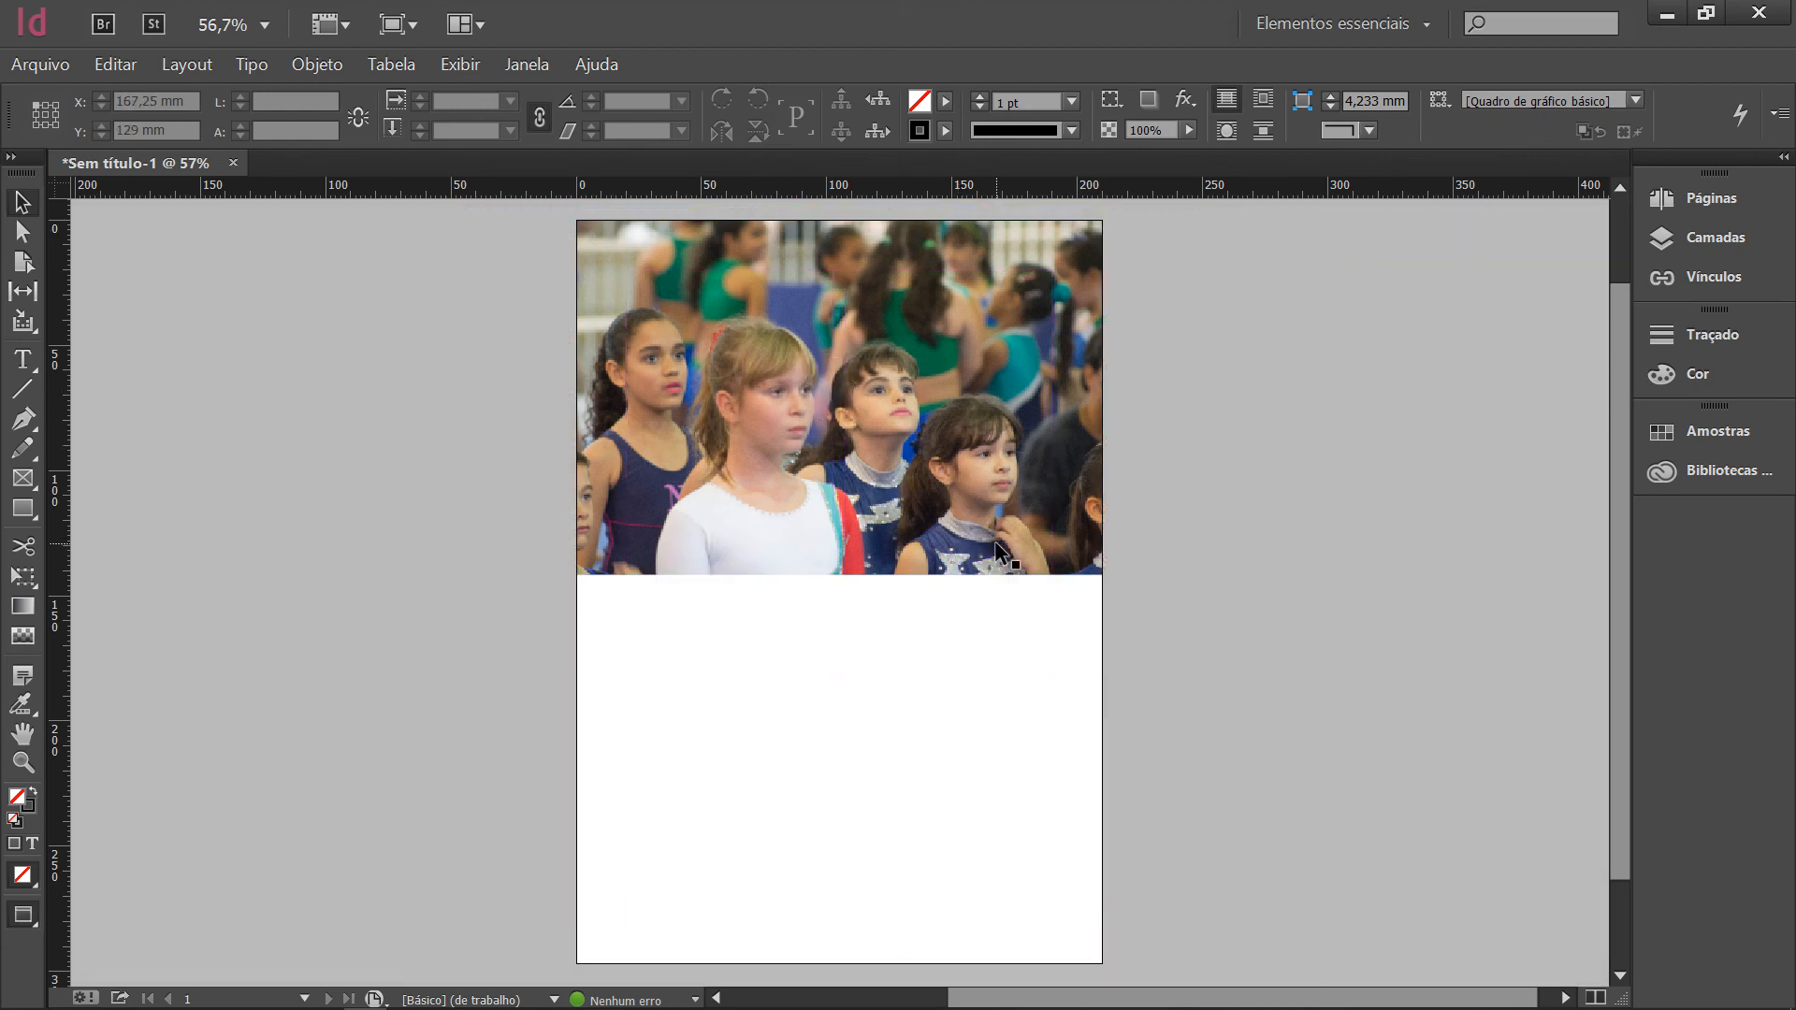
Return to normal view and delete the placed photo from the page.
key("w")
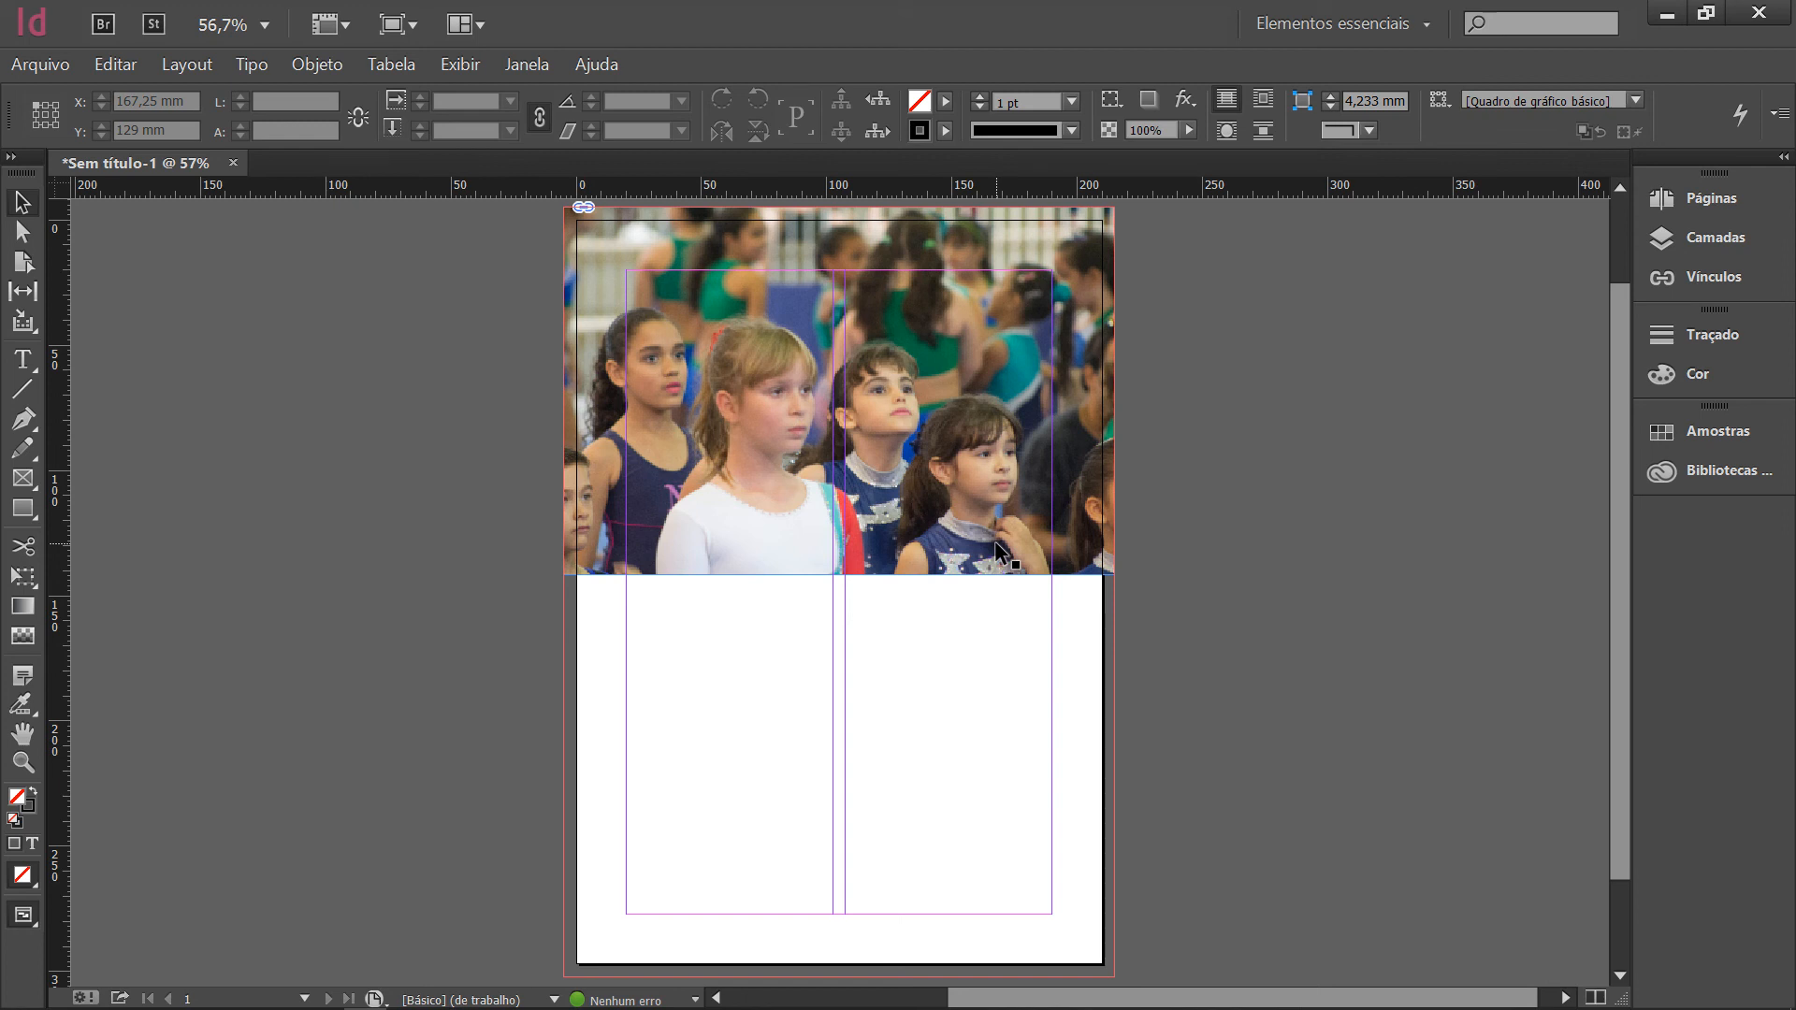
left_click(921, 299)
key("Delete")
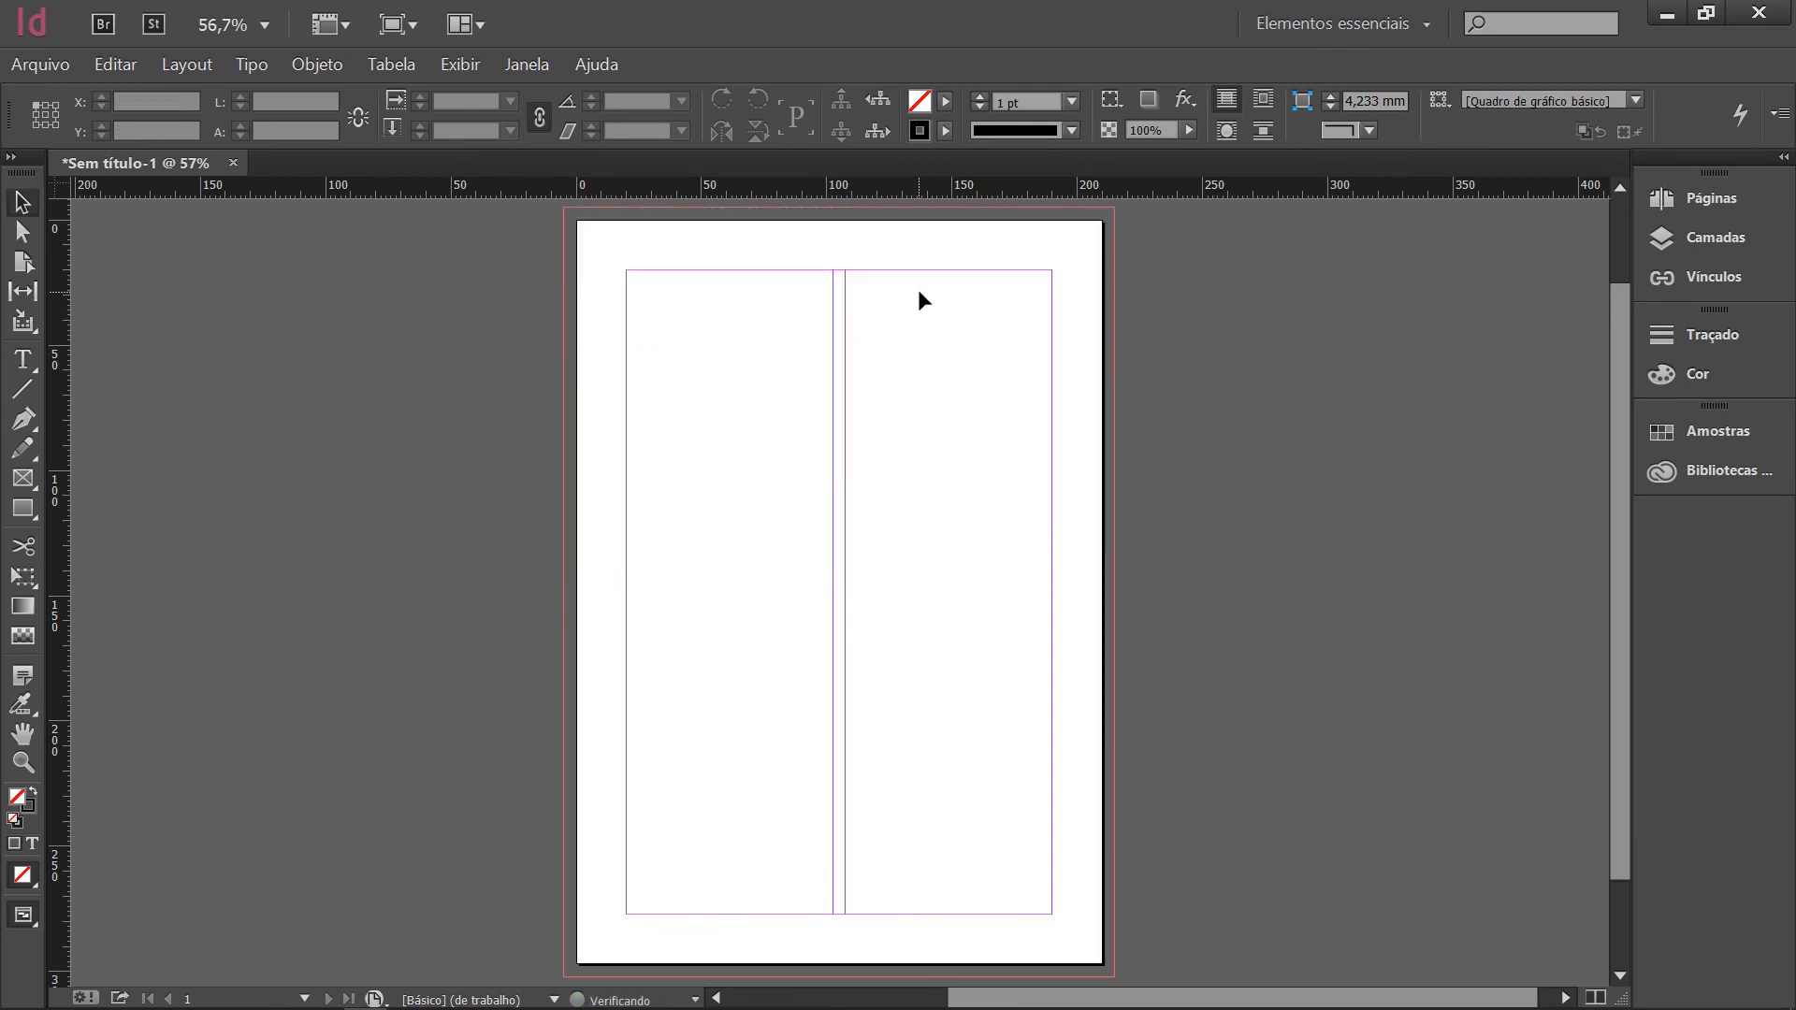
Draw a text frame across both columns in the page's upper half and enter "CRIAR UM ARQUIVO NOVO COM AS CONFIGURAÇÕES:" on two lines.
left_click(14, 359)
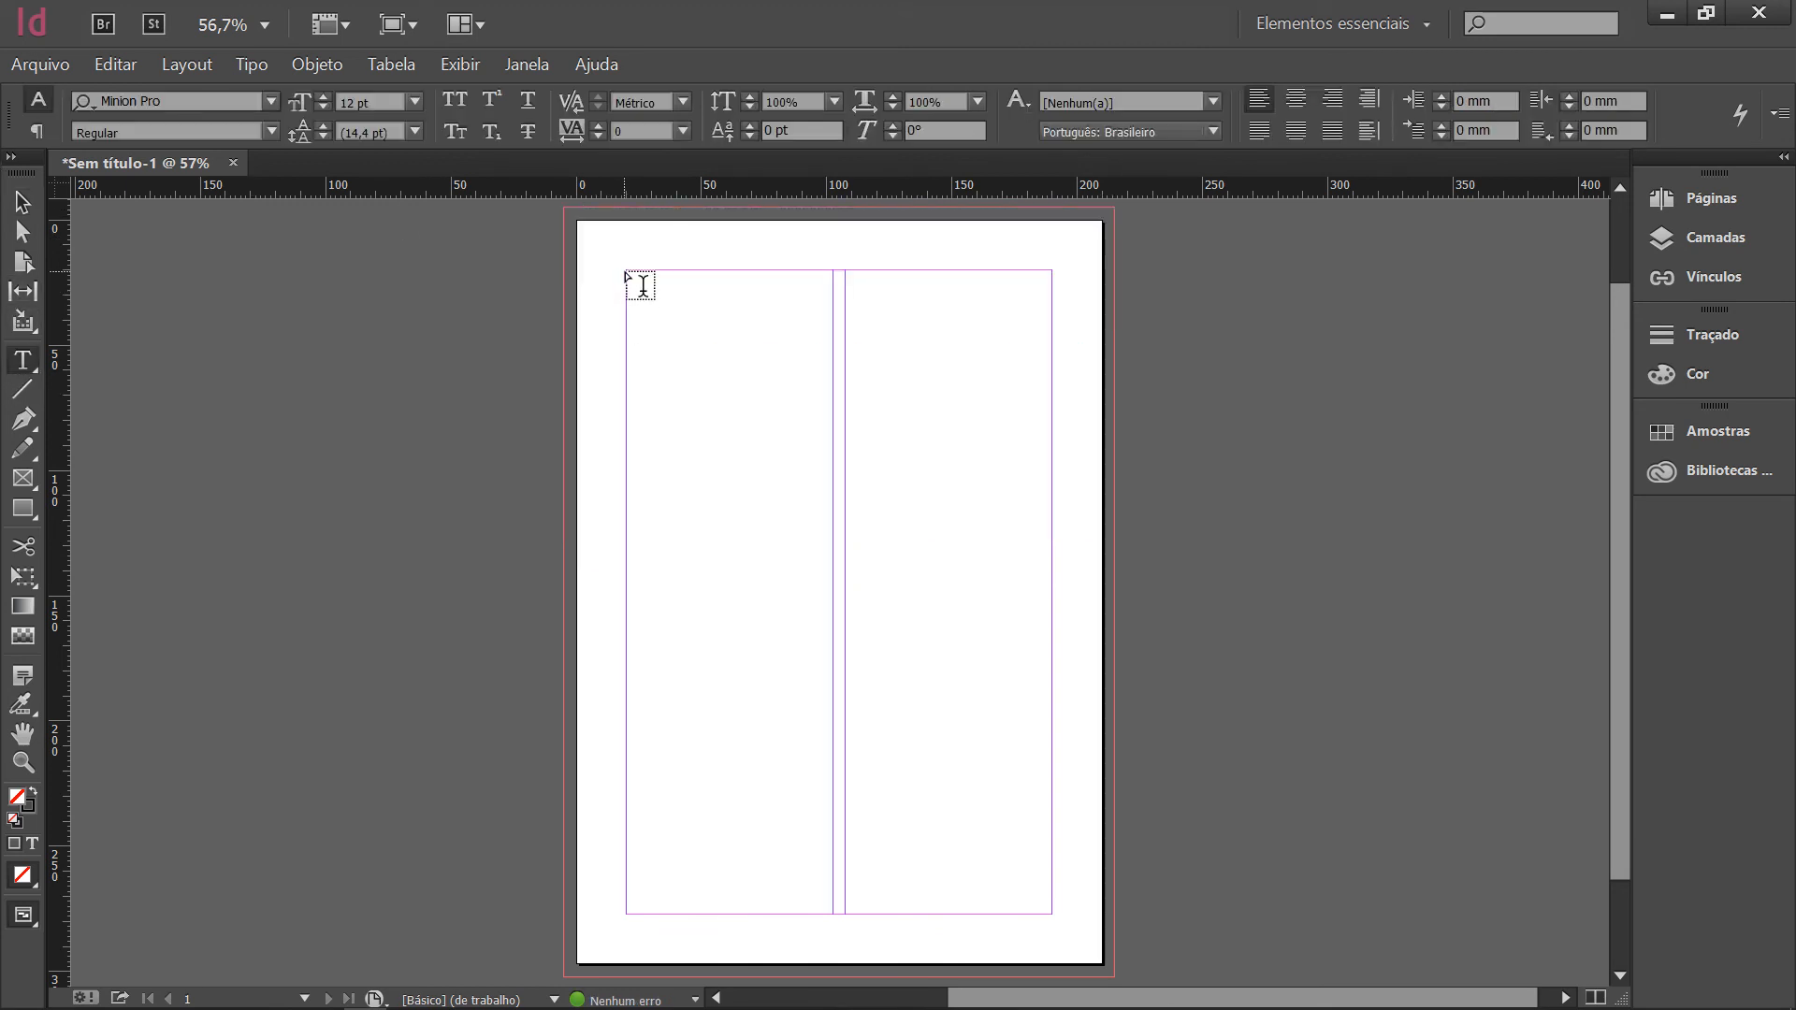
left_click_drag(626, 271, 1049, 583)
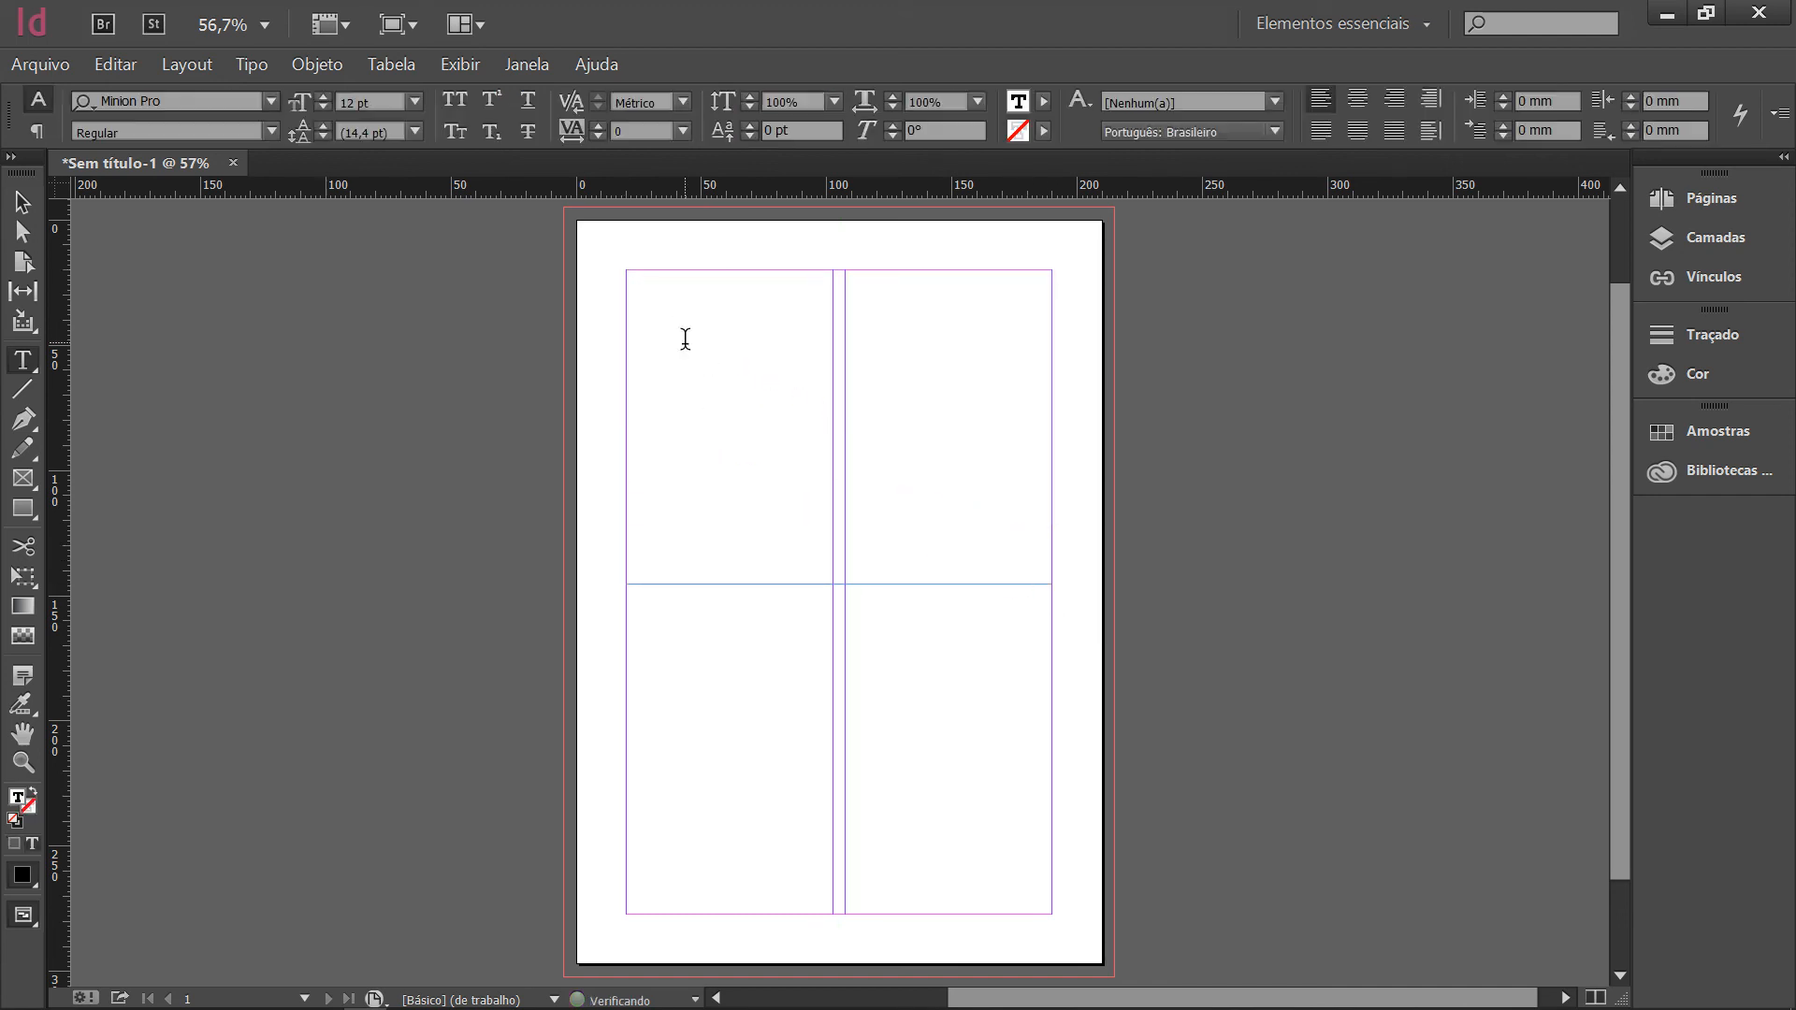
type("a")
type("CRIAR UM")
type(" ARQUIV")
type("O NOVO")
type("COM")
type(" AS CO")
type("N")
type("FIGURAÇÕES")
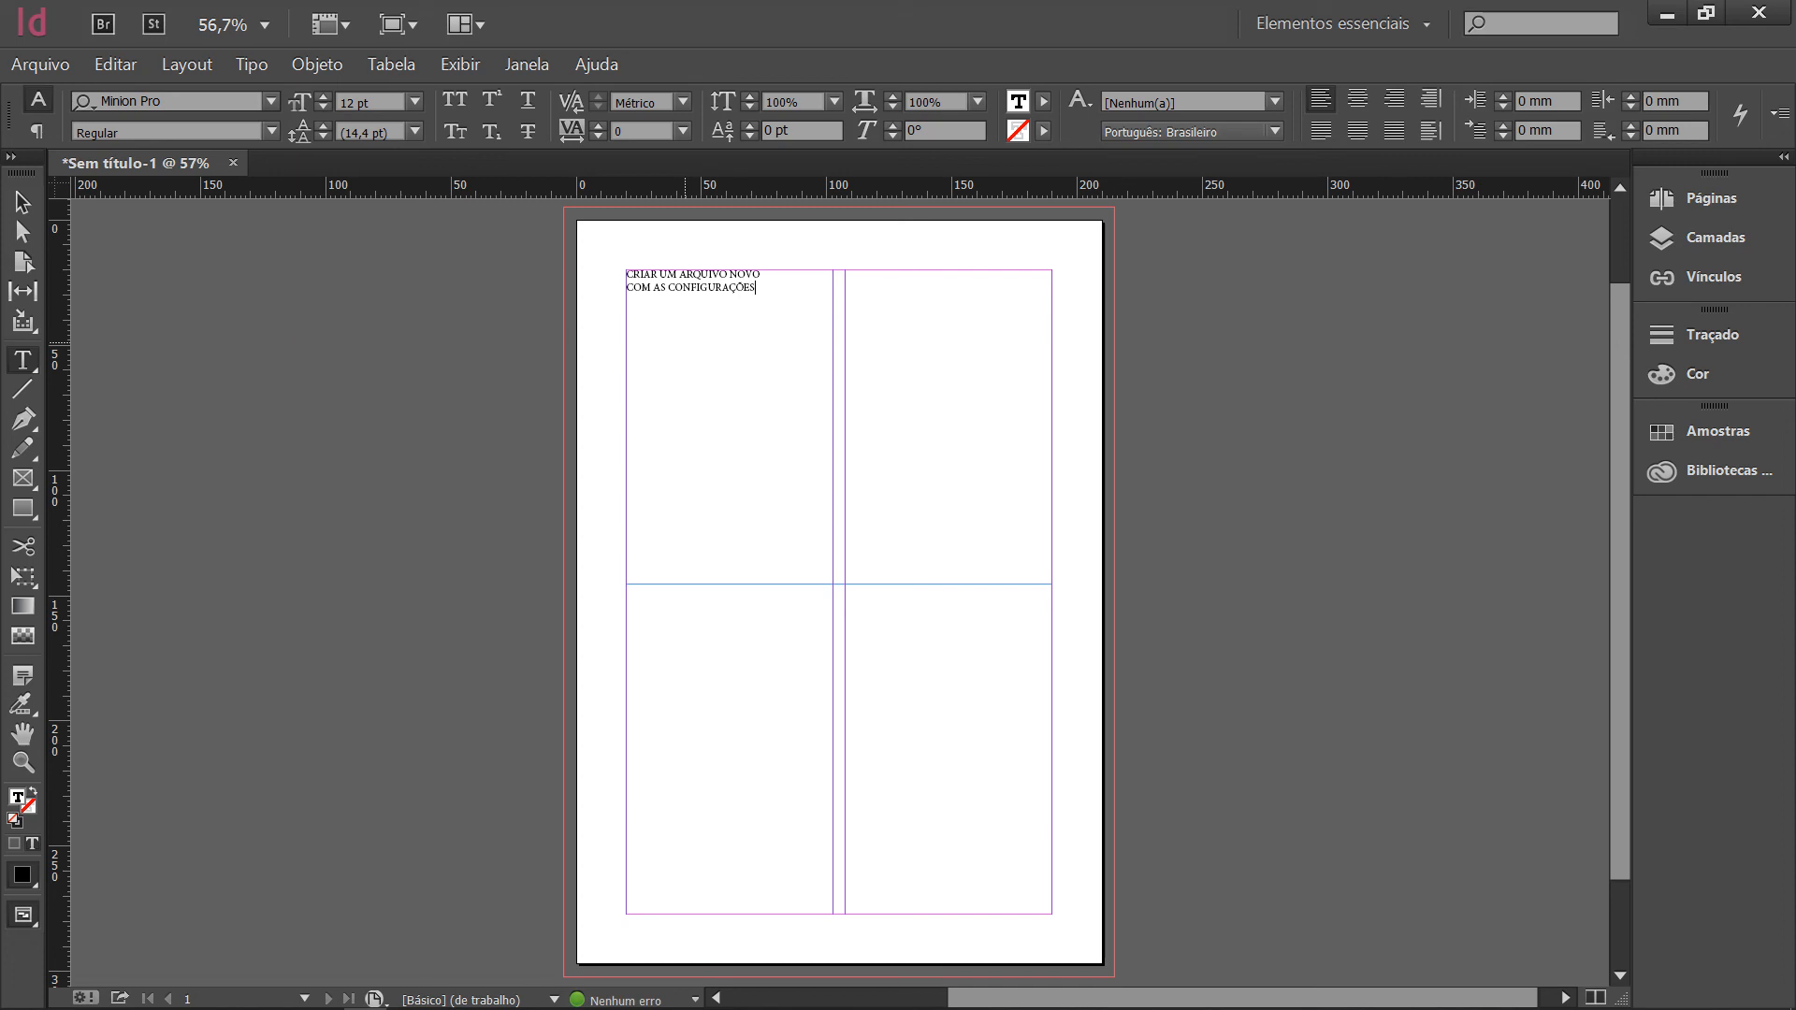
left_click(43, 65)
mouse_move(58, 101)
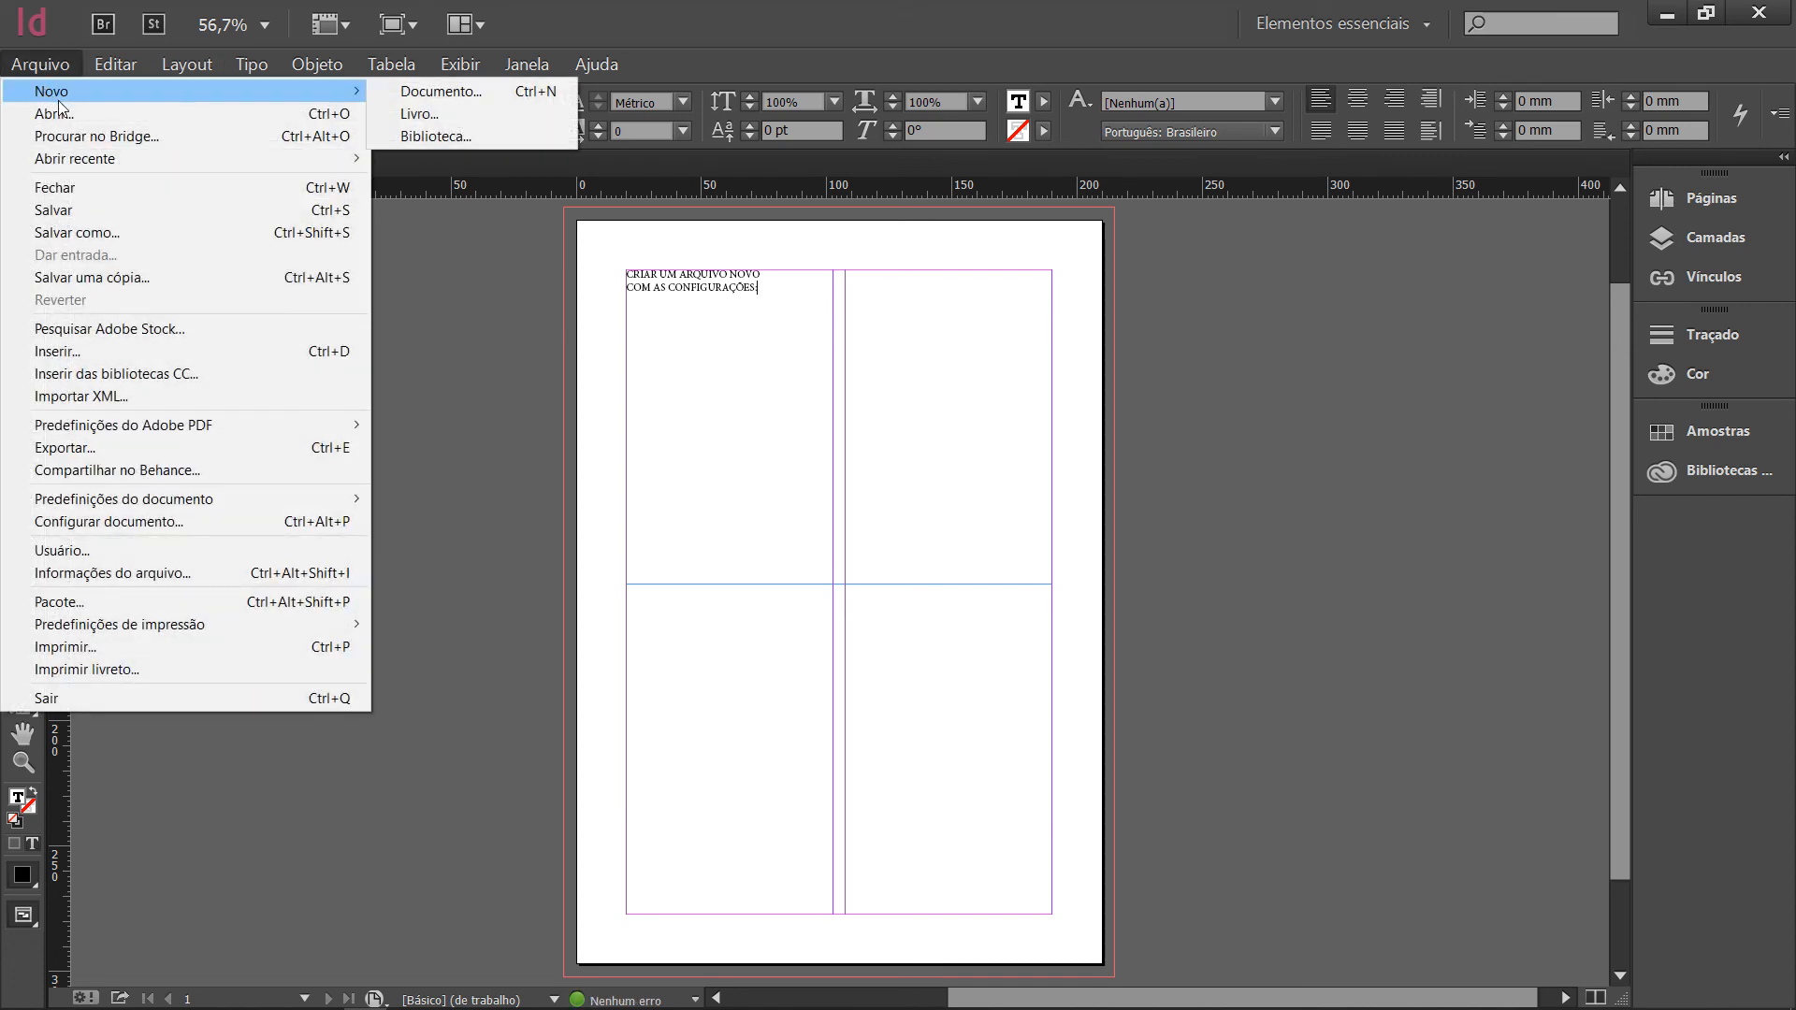
left_click(783, 357)
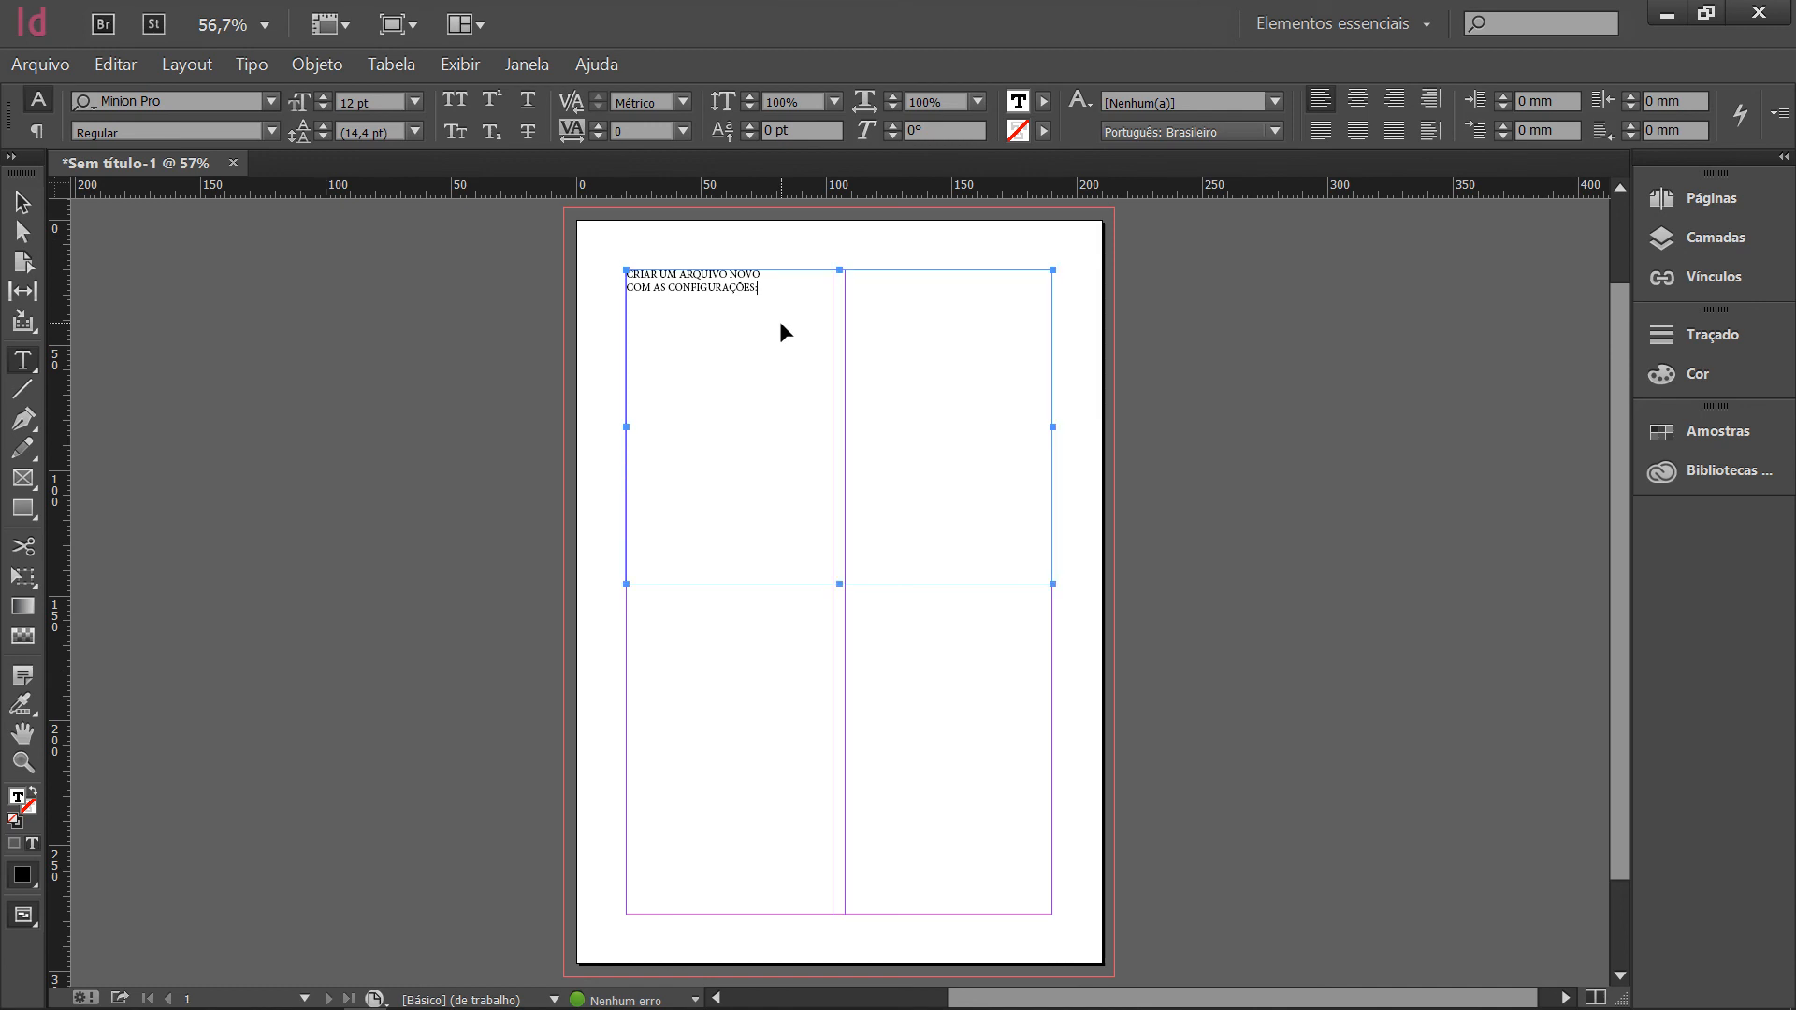
Add the lines "10 PAGINAS" and "FORMATO 250 X 300MM" below the heading in the text frame.
key("ctrl+equal")
key("ctrl+equal")
key("ctrl+equal")
key("ctrl+equal")
scroll(712, 605, "down", 3)
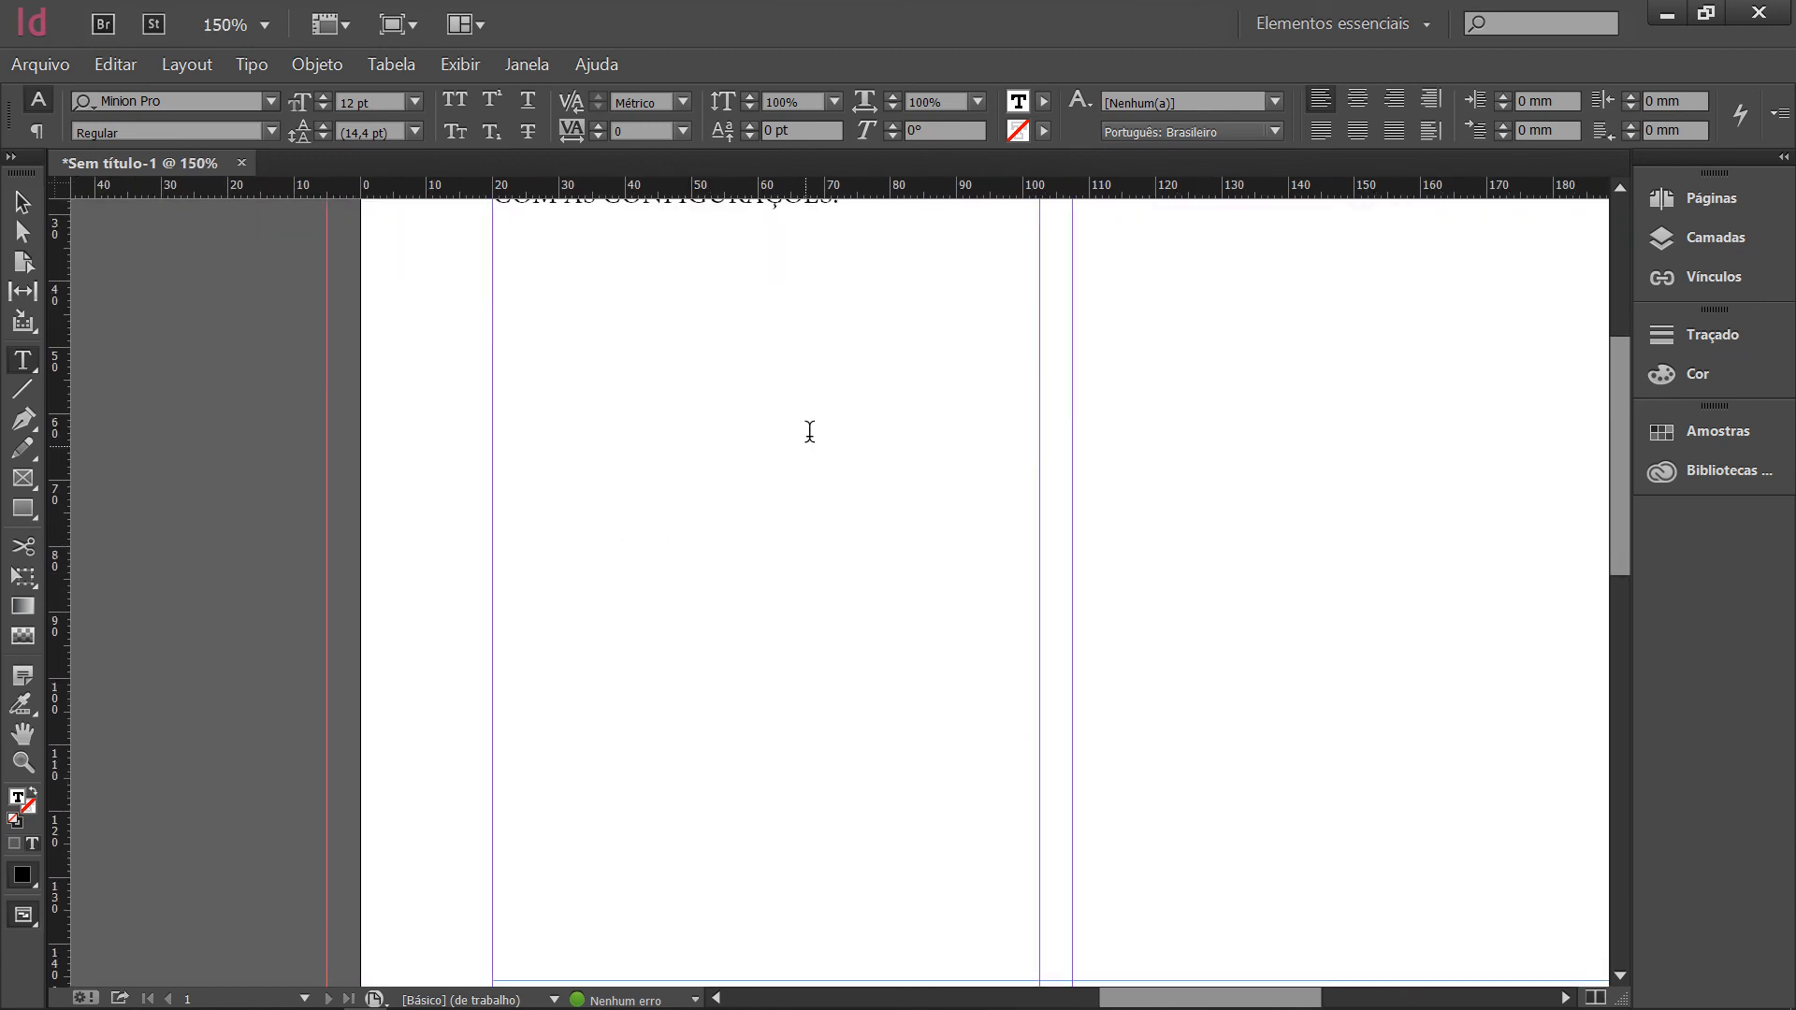
scroll(809, 434, "up", 3)
key("Return")
type("10 PAGINAS")
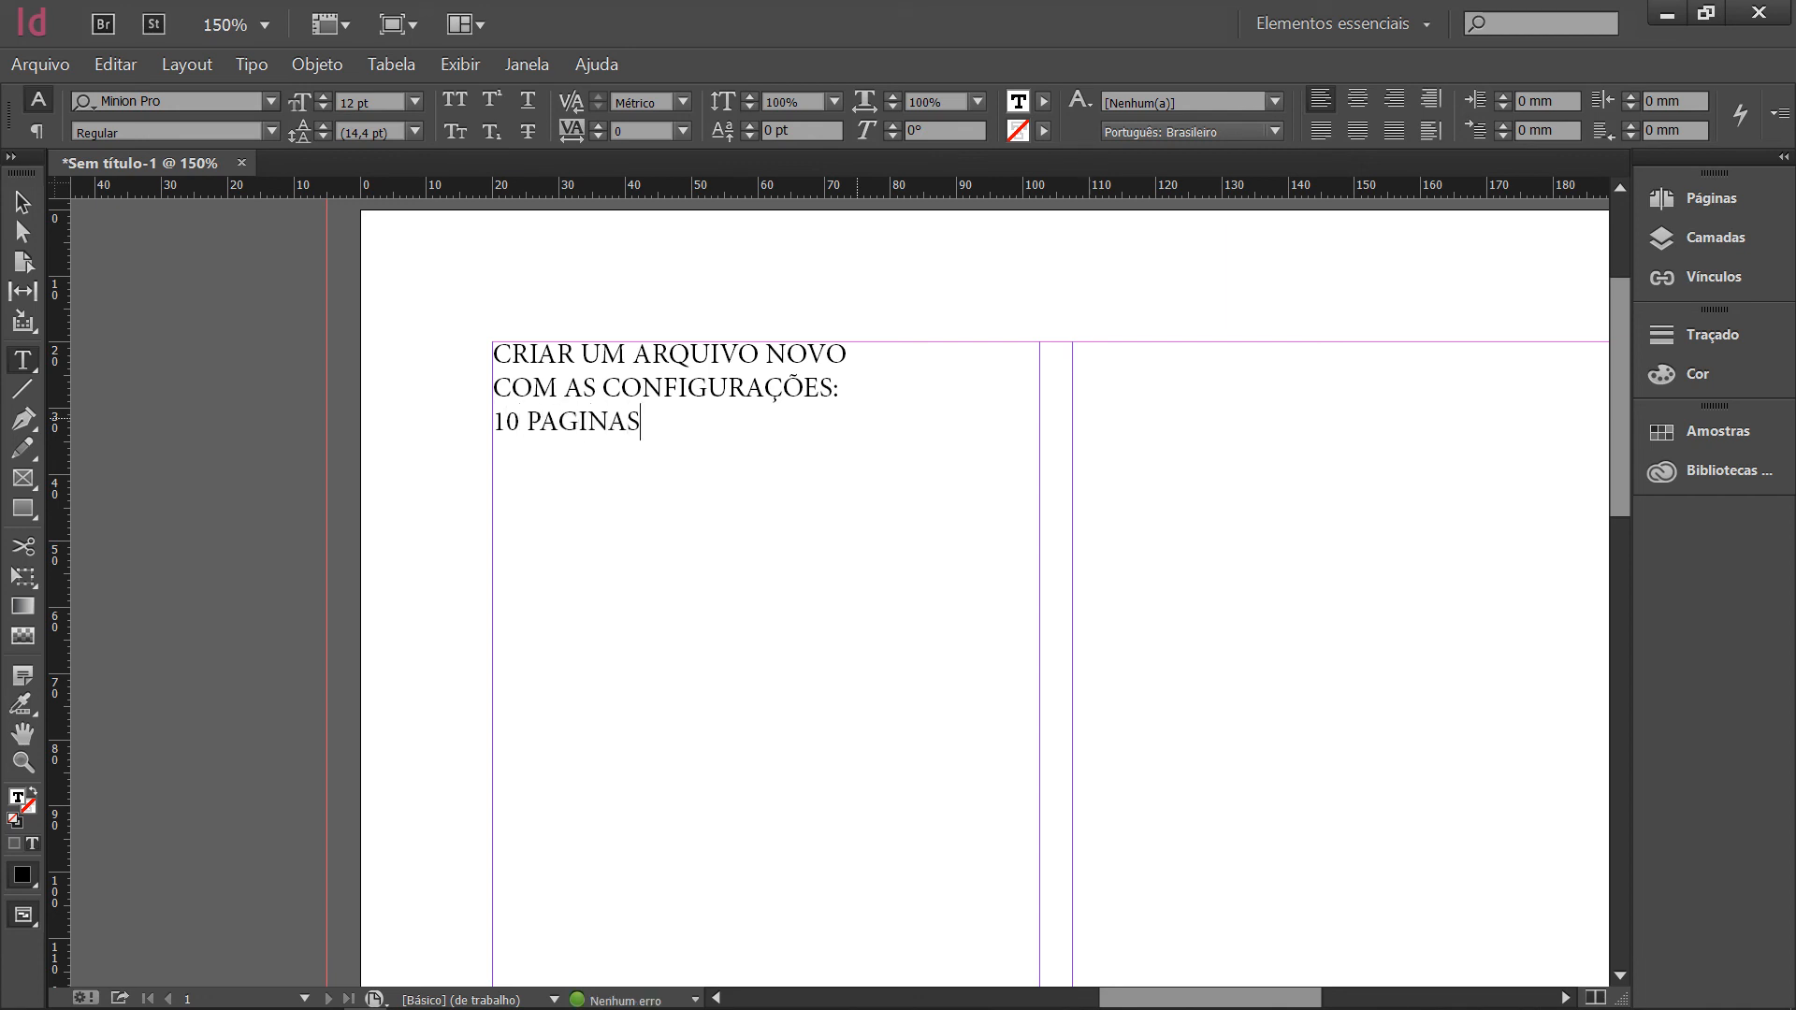
key("Return")
type("FORMATO ")
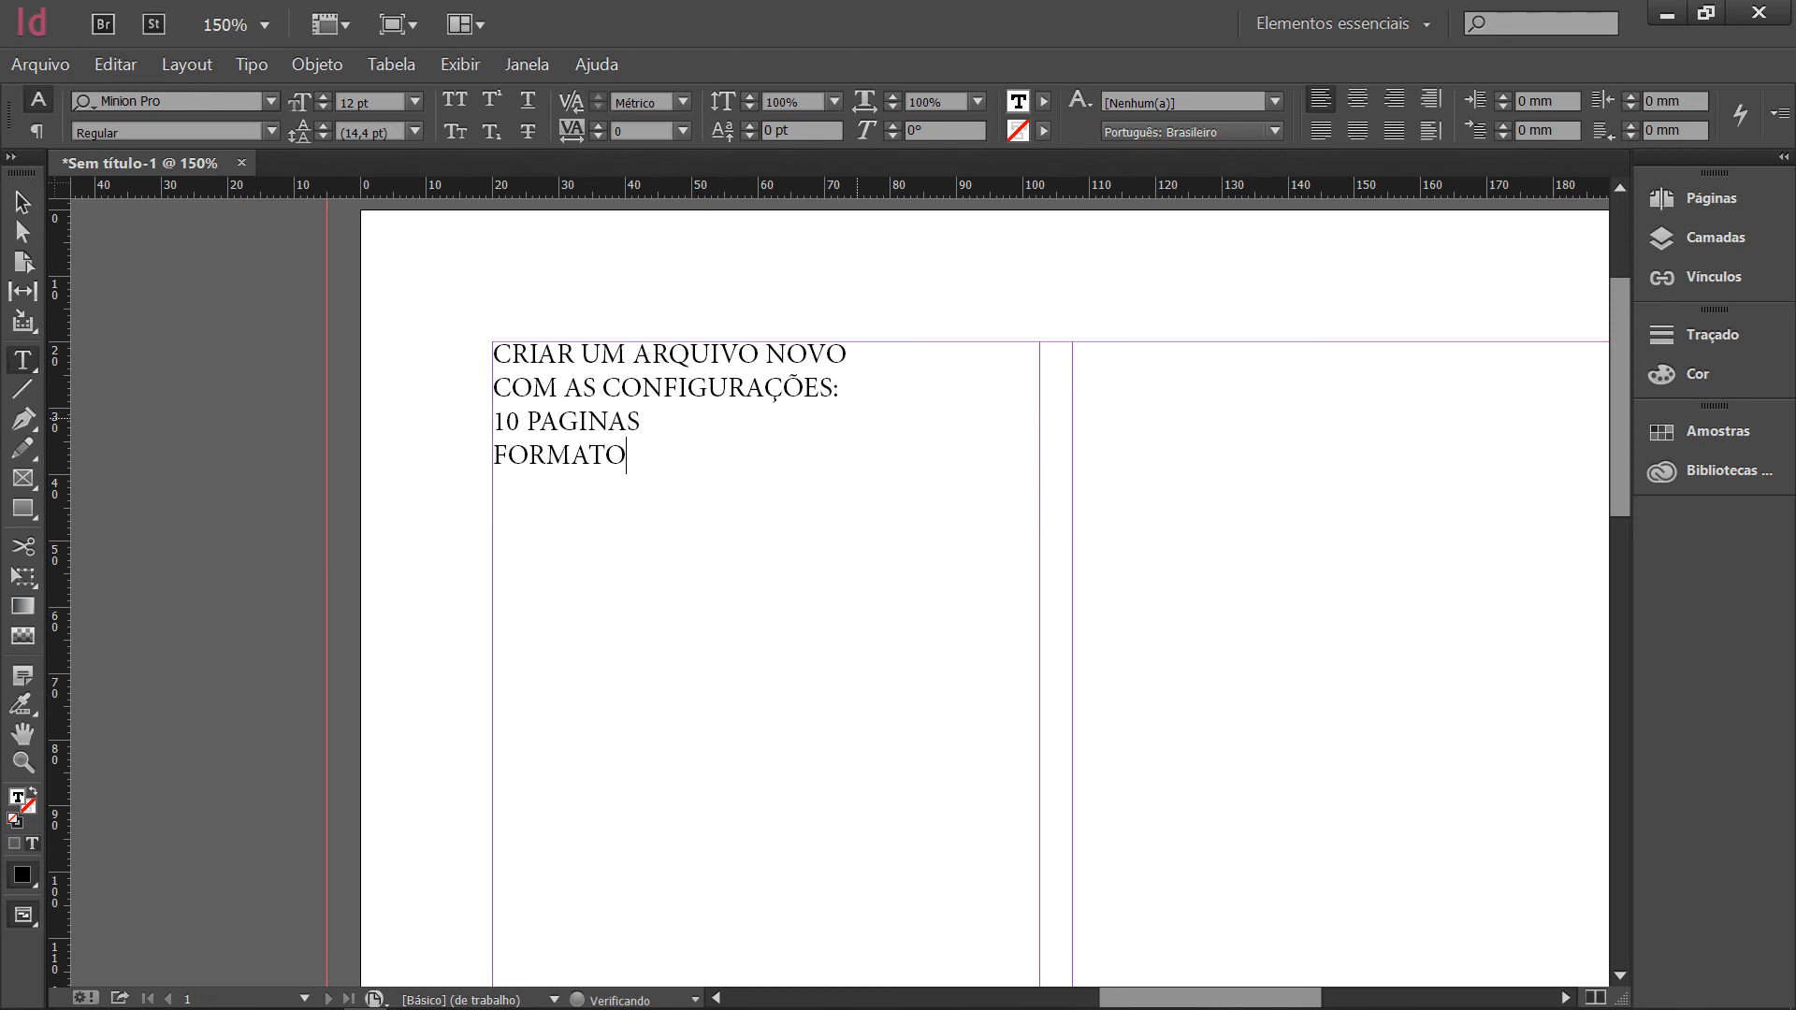
type("250 X 300MM")
Add the line "3 COLUNAS COM MEDIANIZ 5MM" below the format line in the text frame.
key("Return")
type("3 COLU")
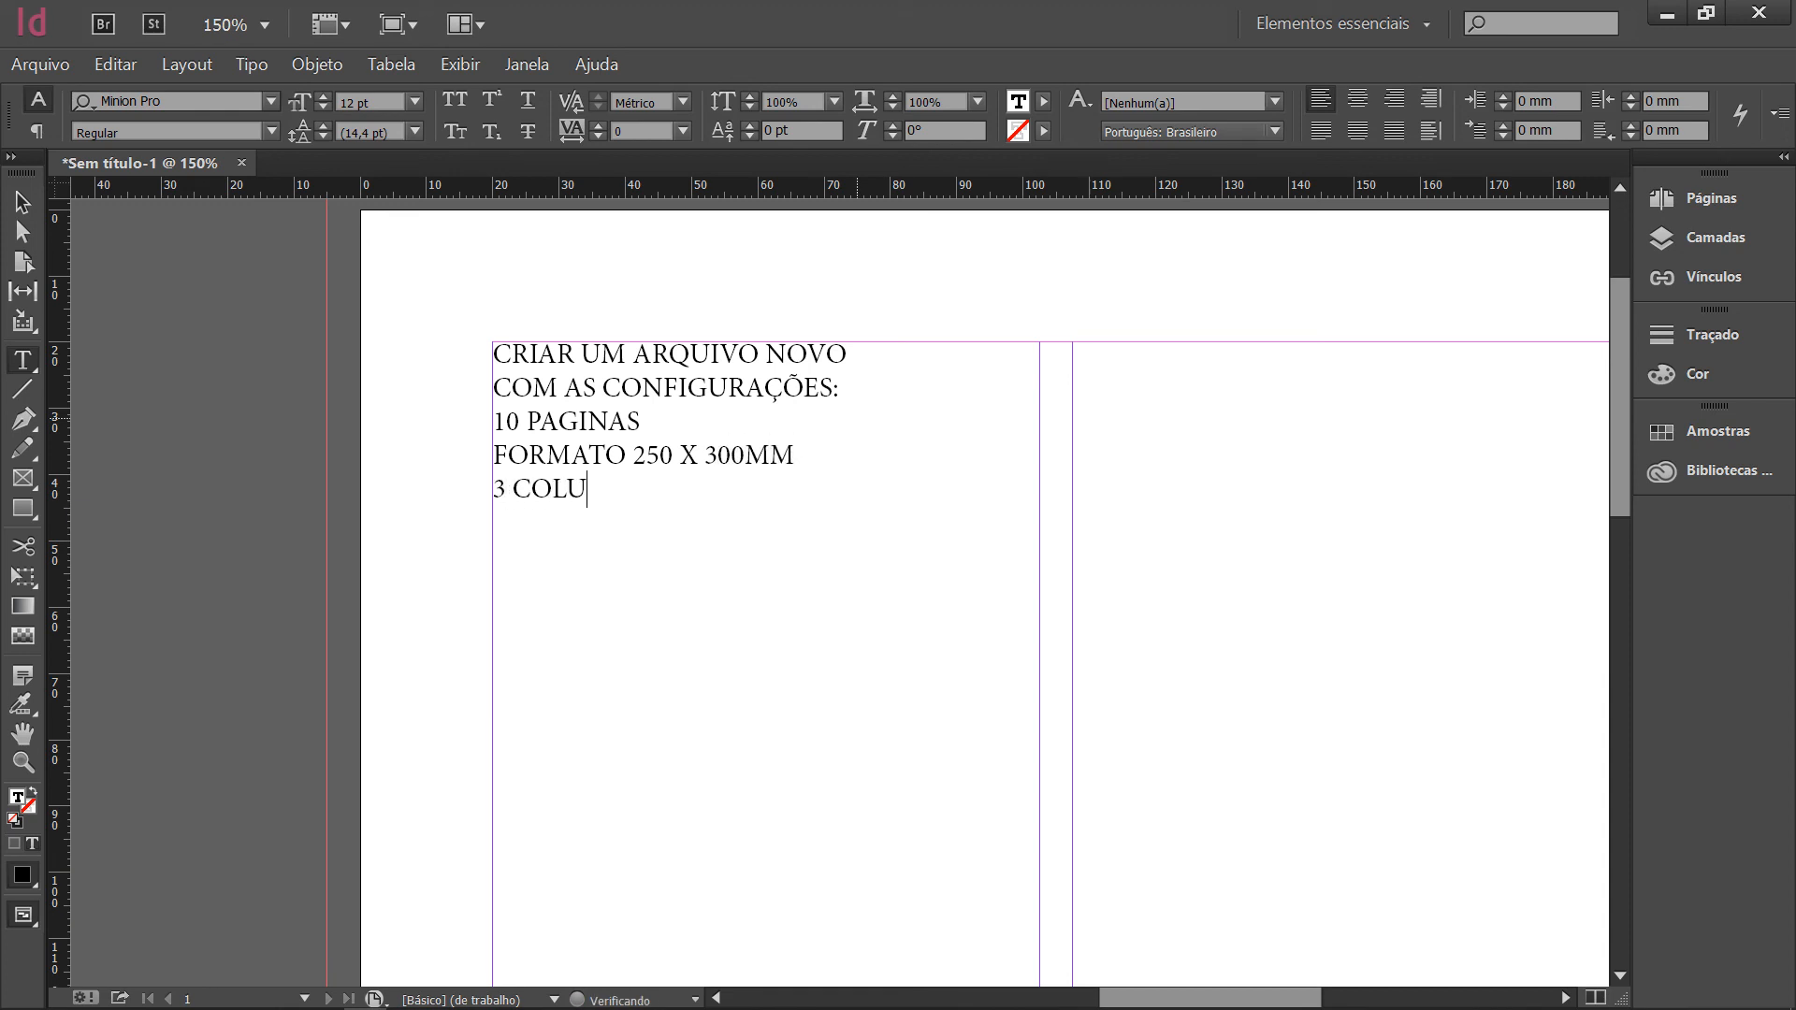
type("NAS COM MEDIANIZ")
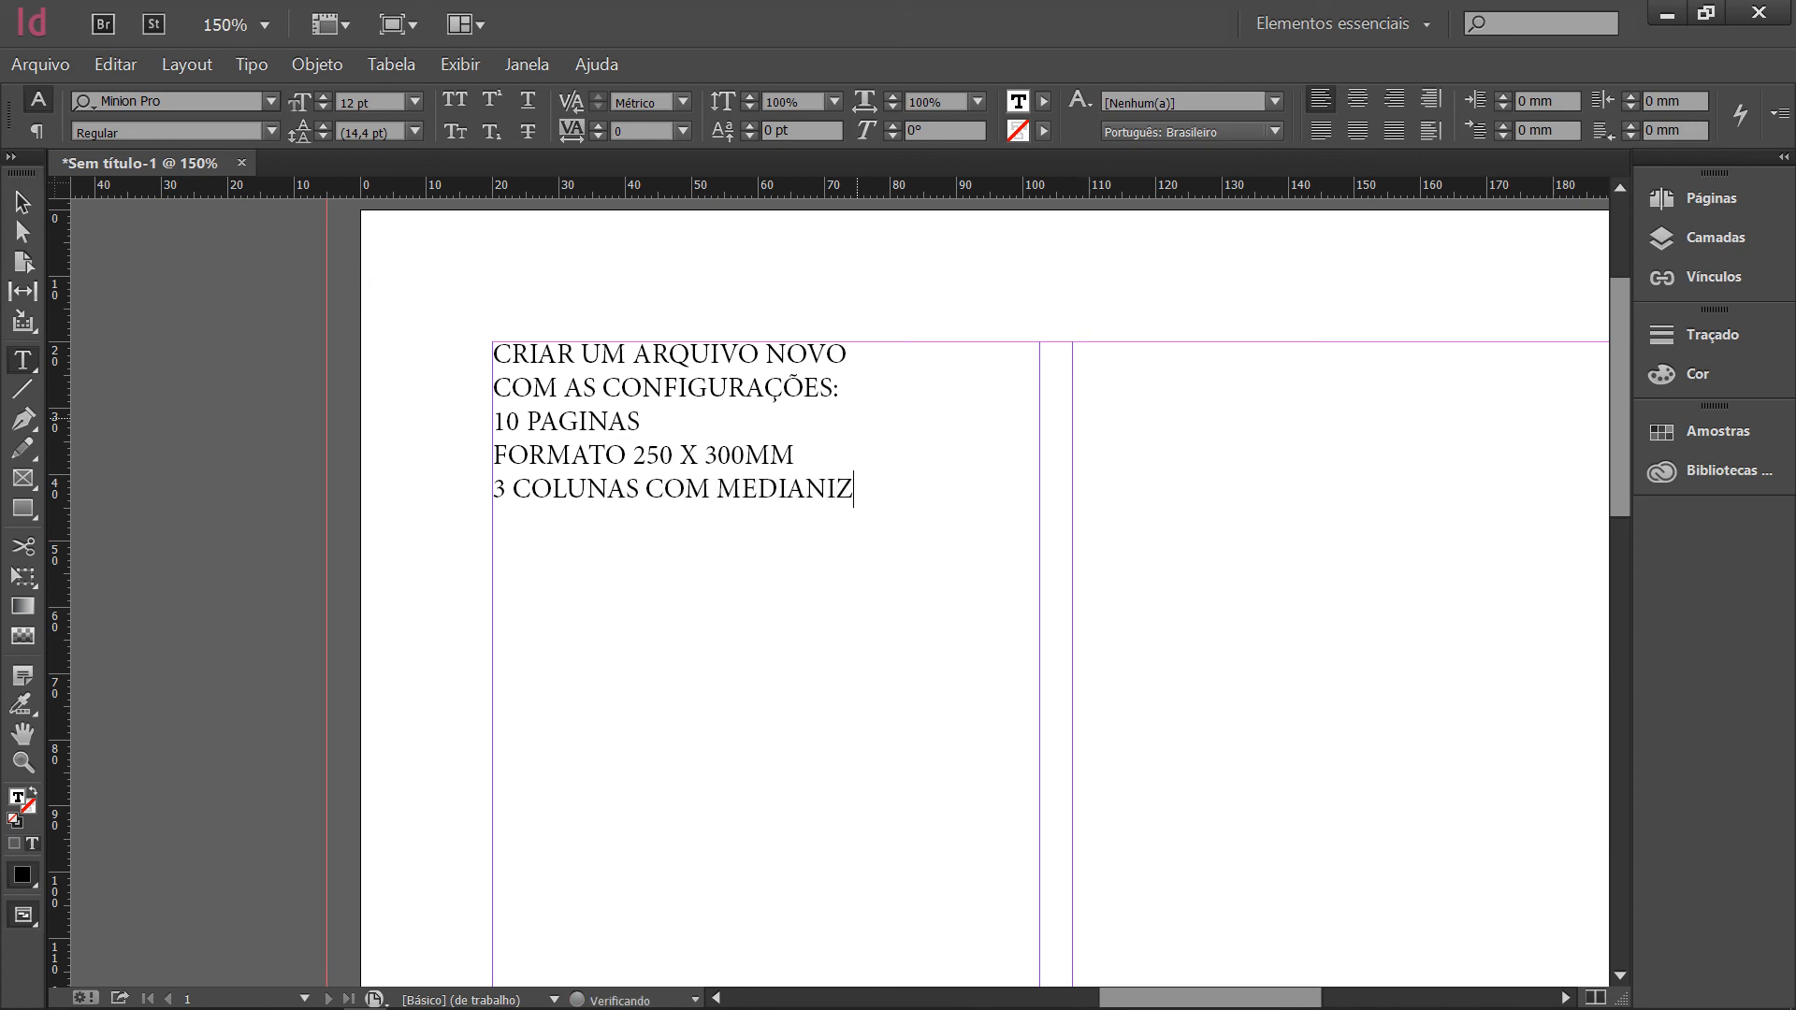
type(" 5MM")
Add "MARGENS" below the columns line, followed by 30MM, 20MM, 20MM, 15MM and "5MM SANGRIA" on separate lines.
key("Return")
type("MARGENS")
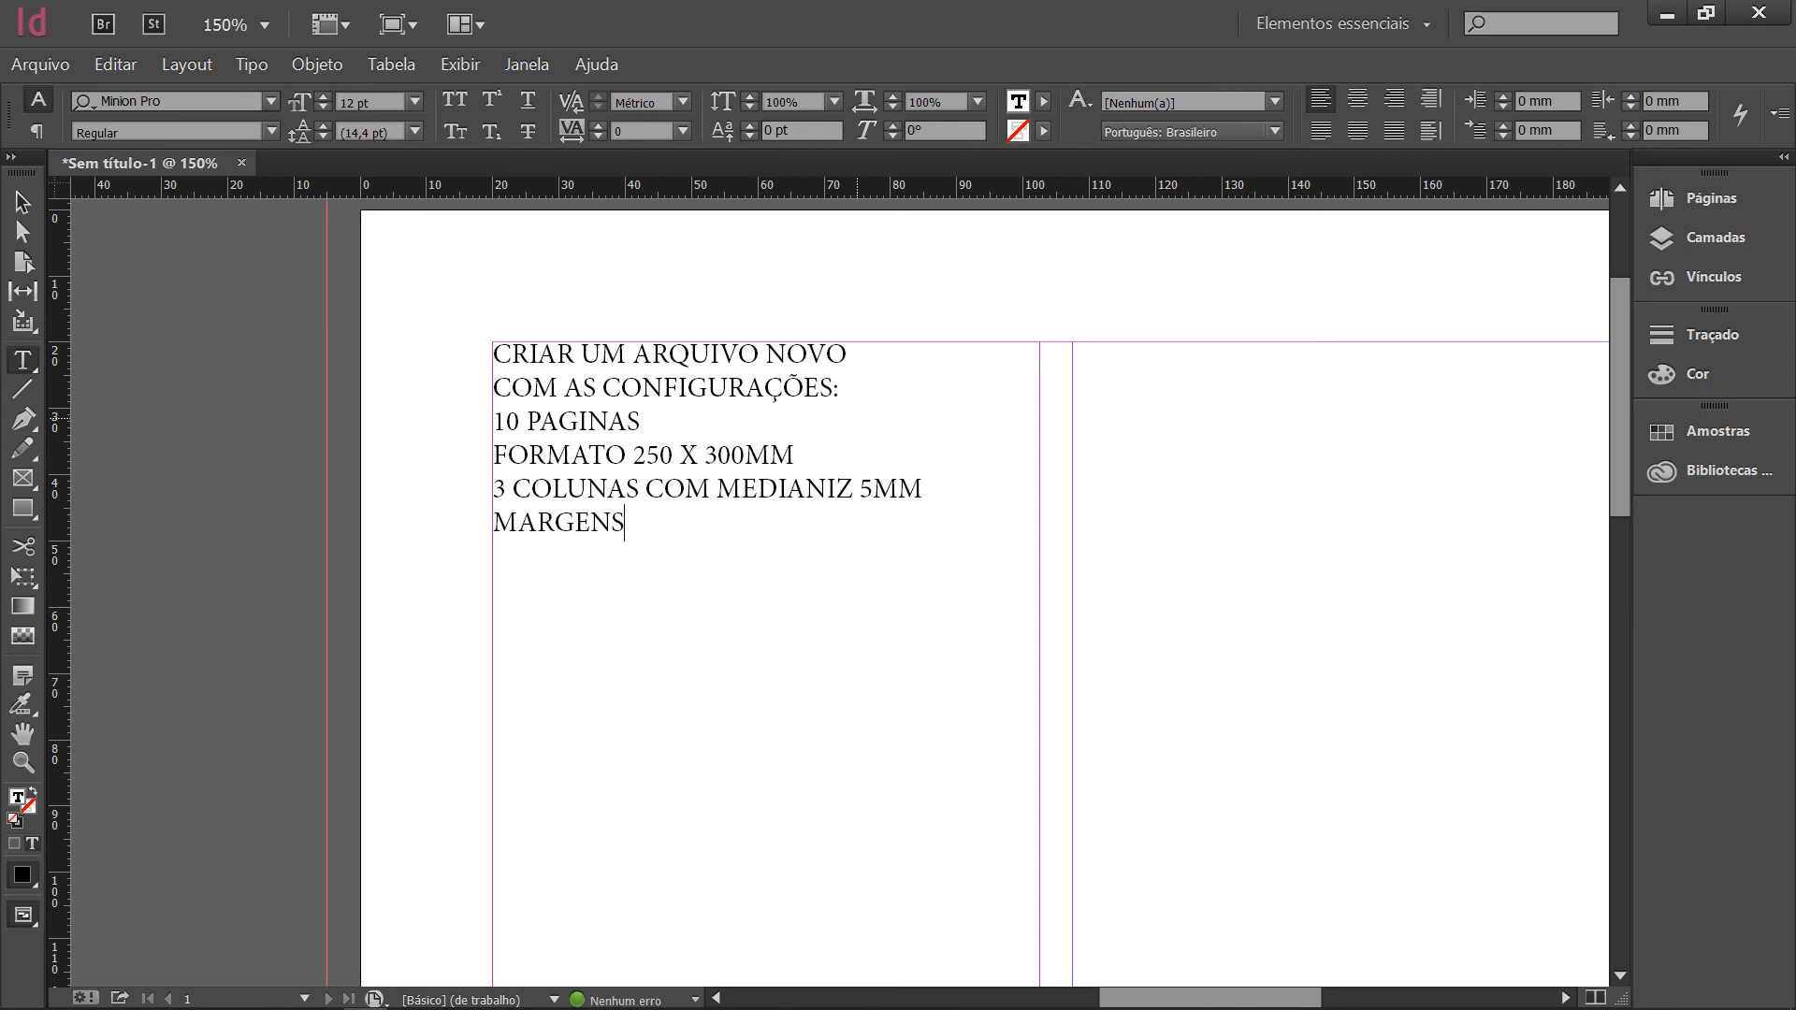
key("Return")
type("30MM")
key("Return")
type("20MM")
key("Return")
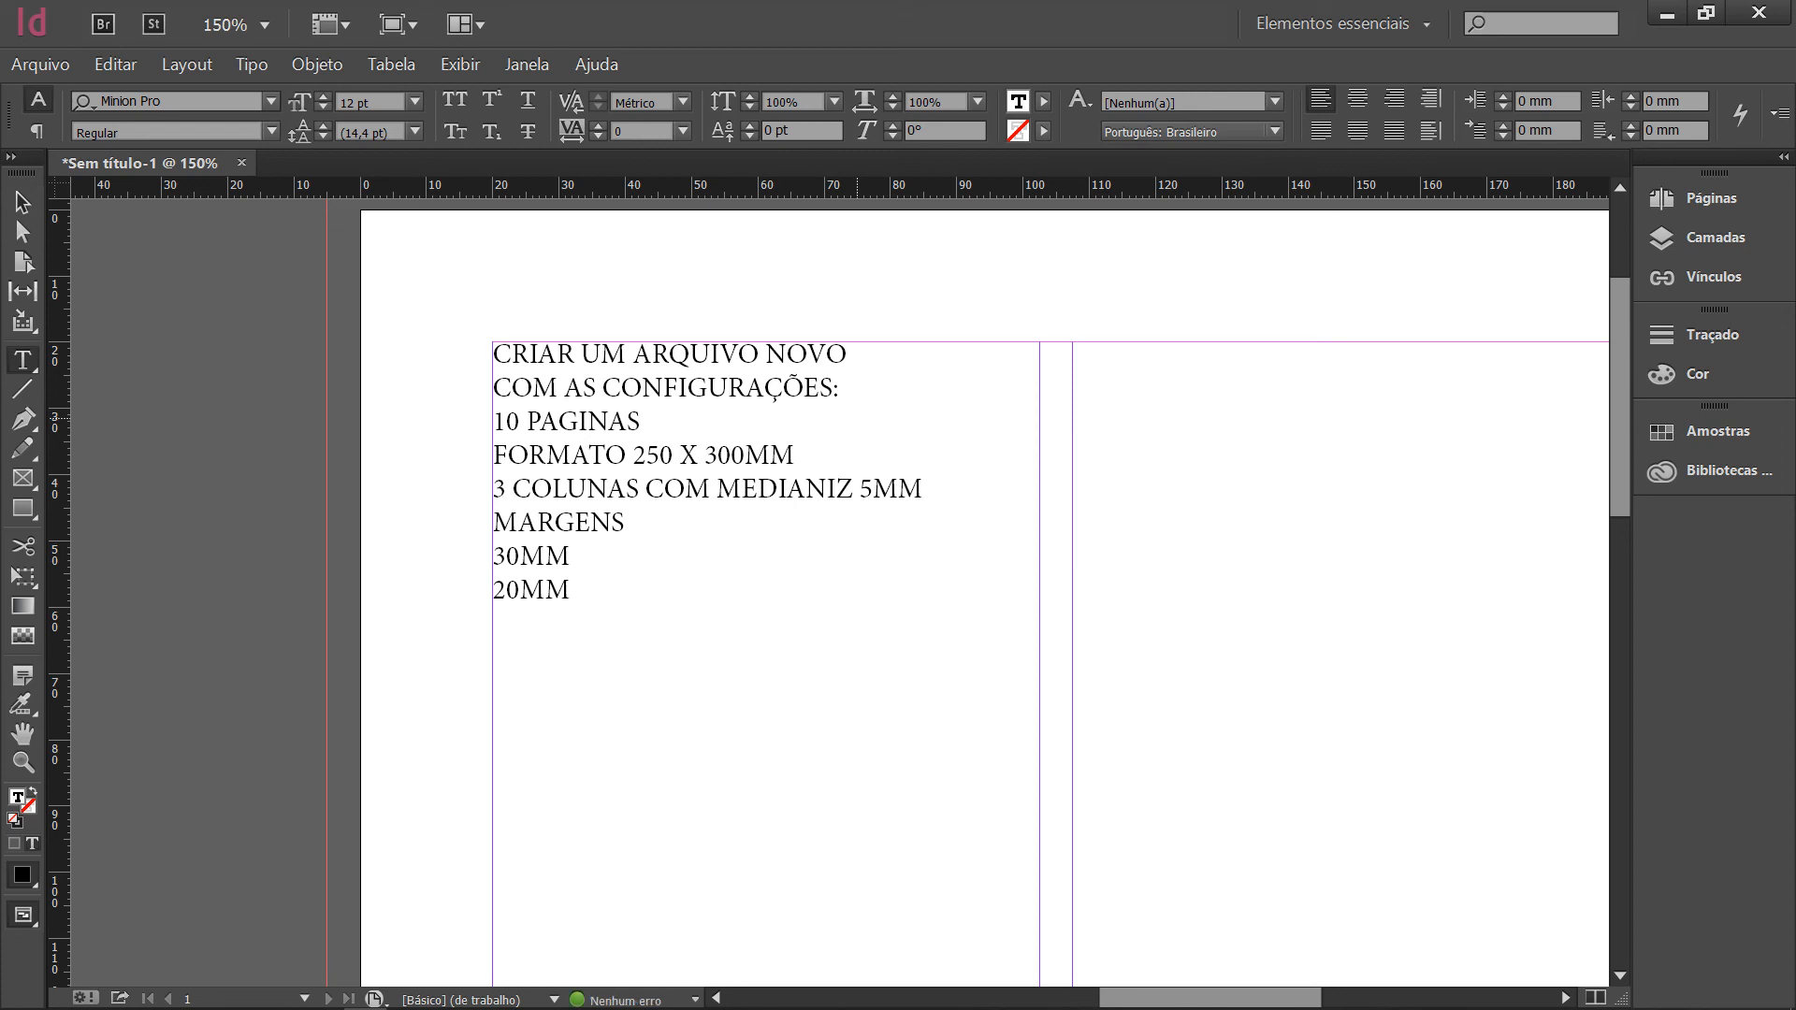
type("20MM")
key("Return")
type("15")
type("MM")
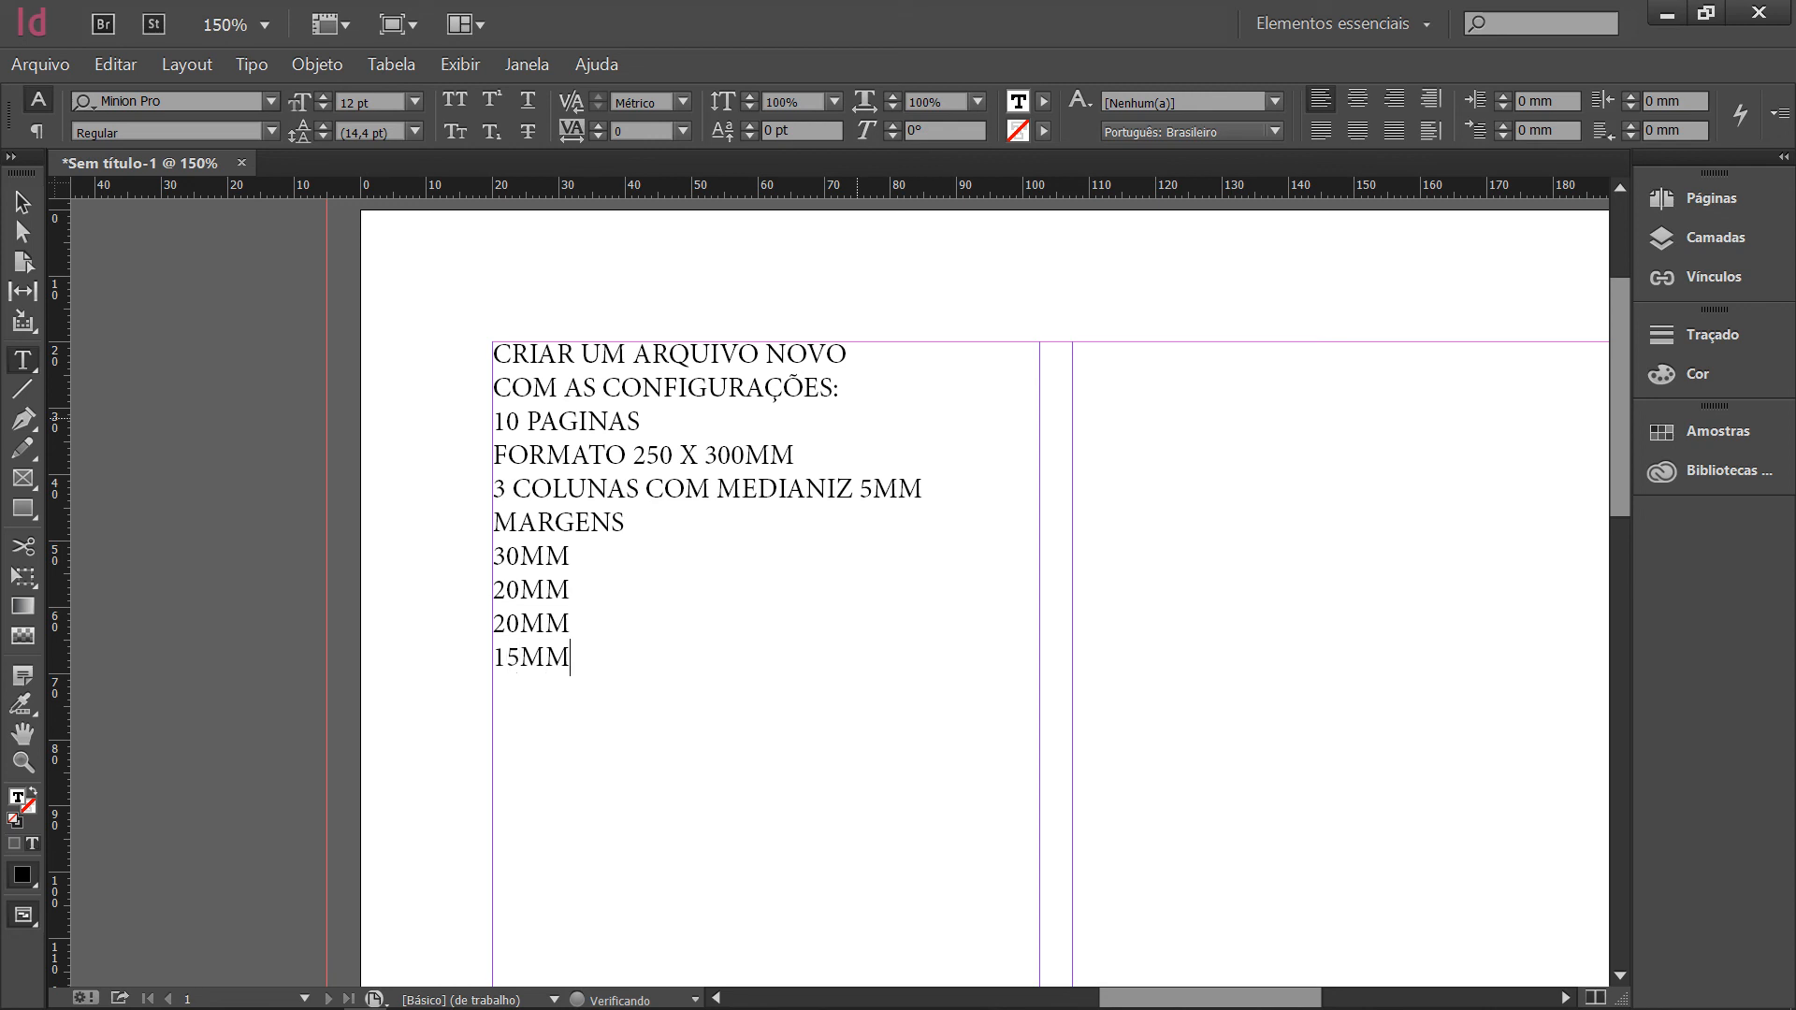
key("Return")
type("5MM SANGRIA")
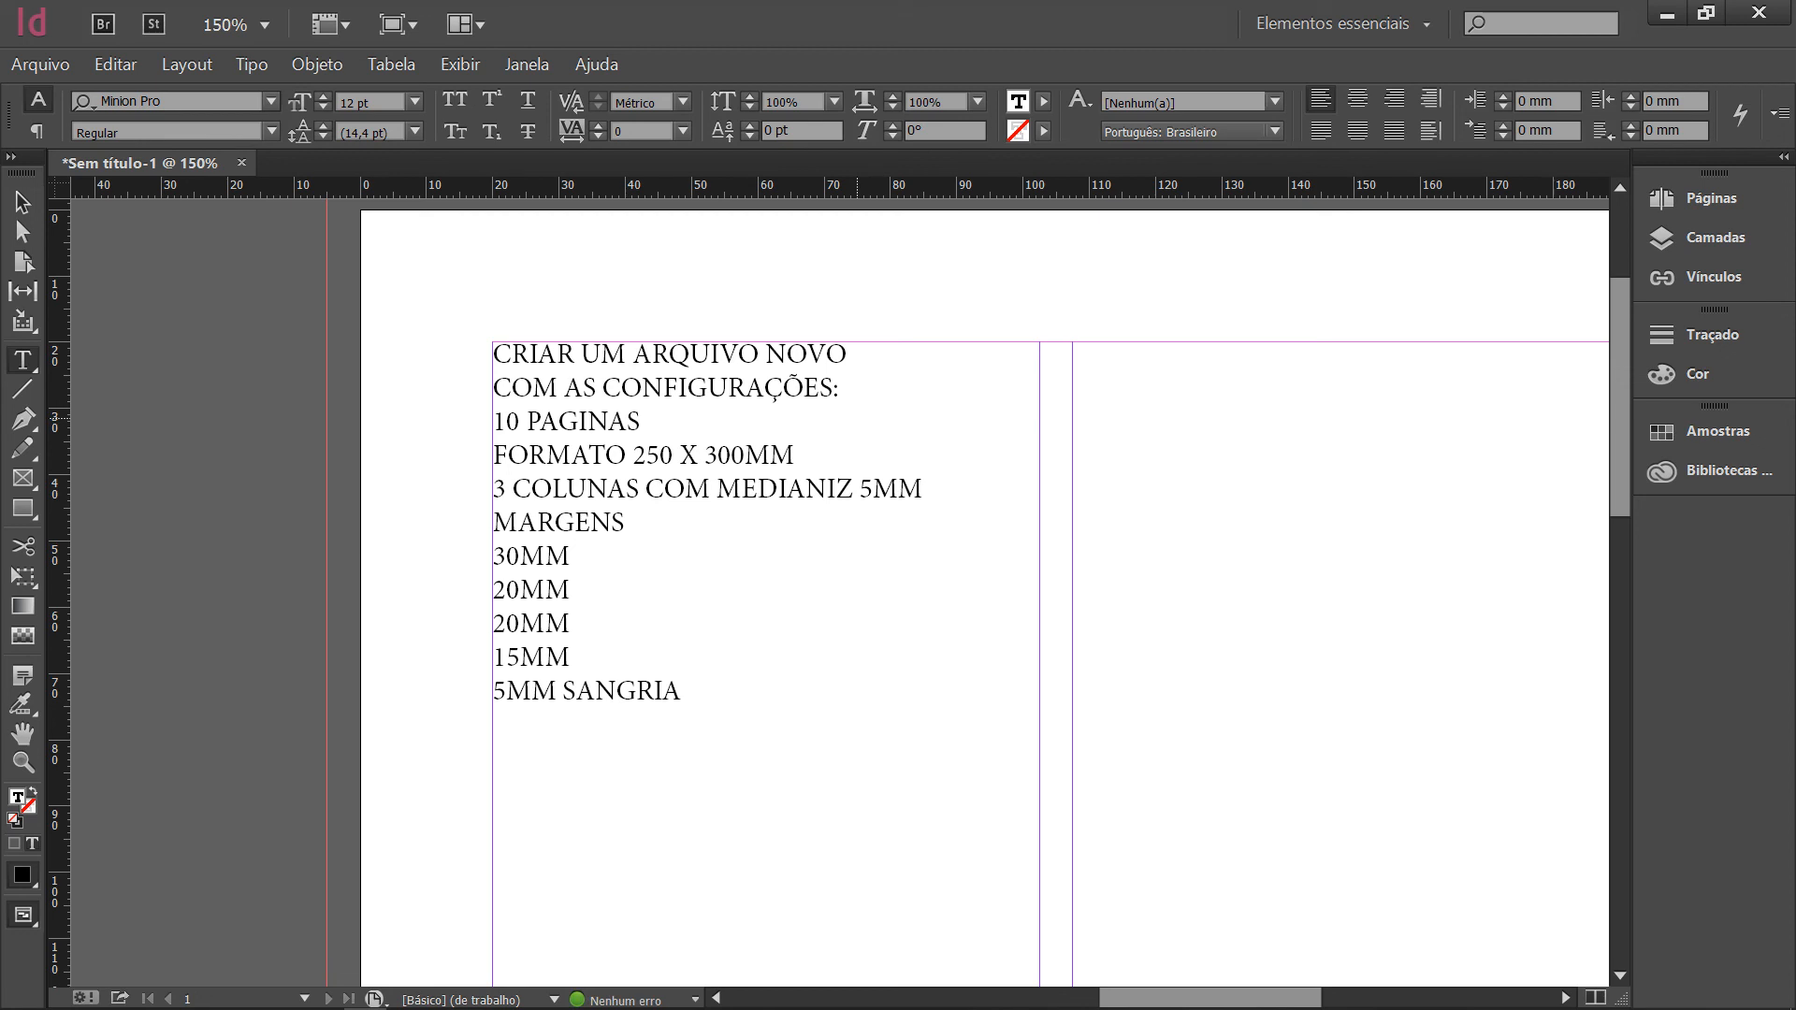
Highlight the settings from "10 PAGINAS" through "5MM SANGRIA" and magnify the page to 200% to review the list.
left_click_drag(686, 704, 481, 423)
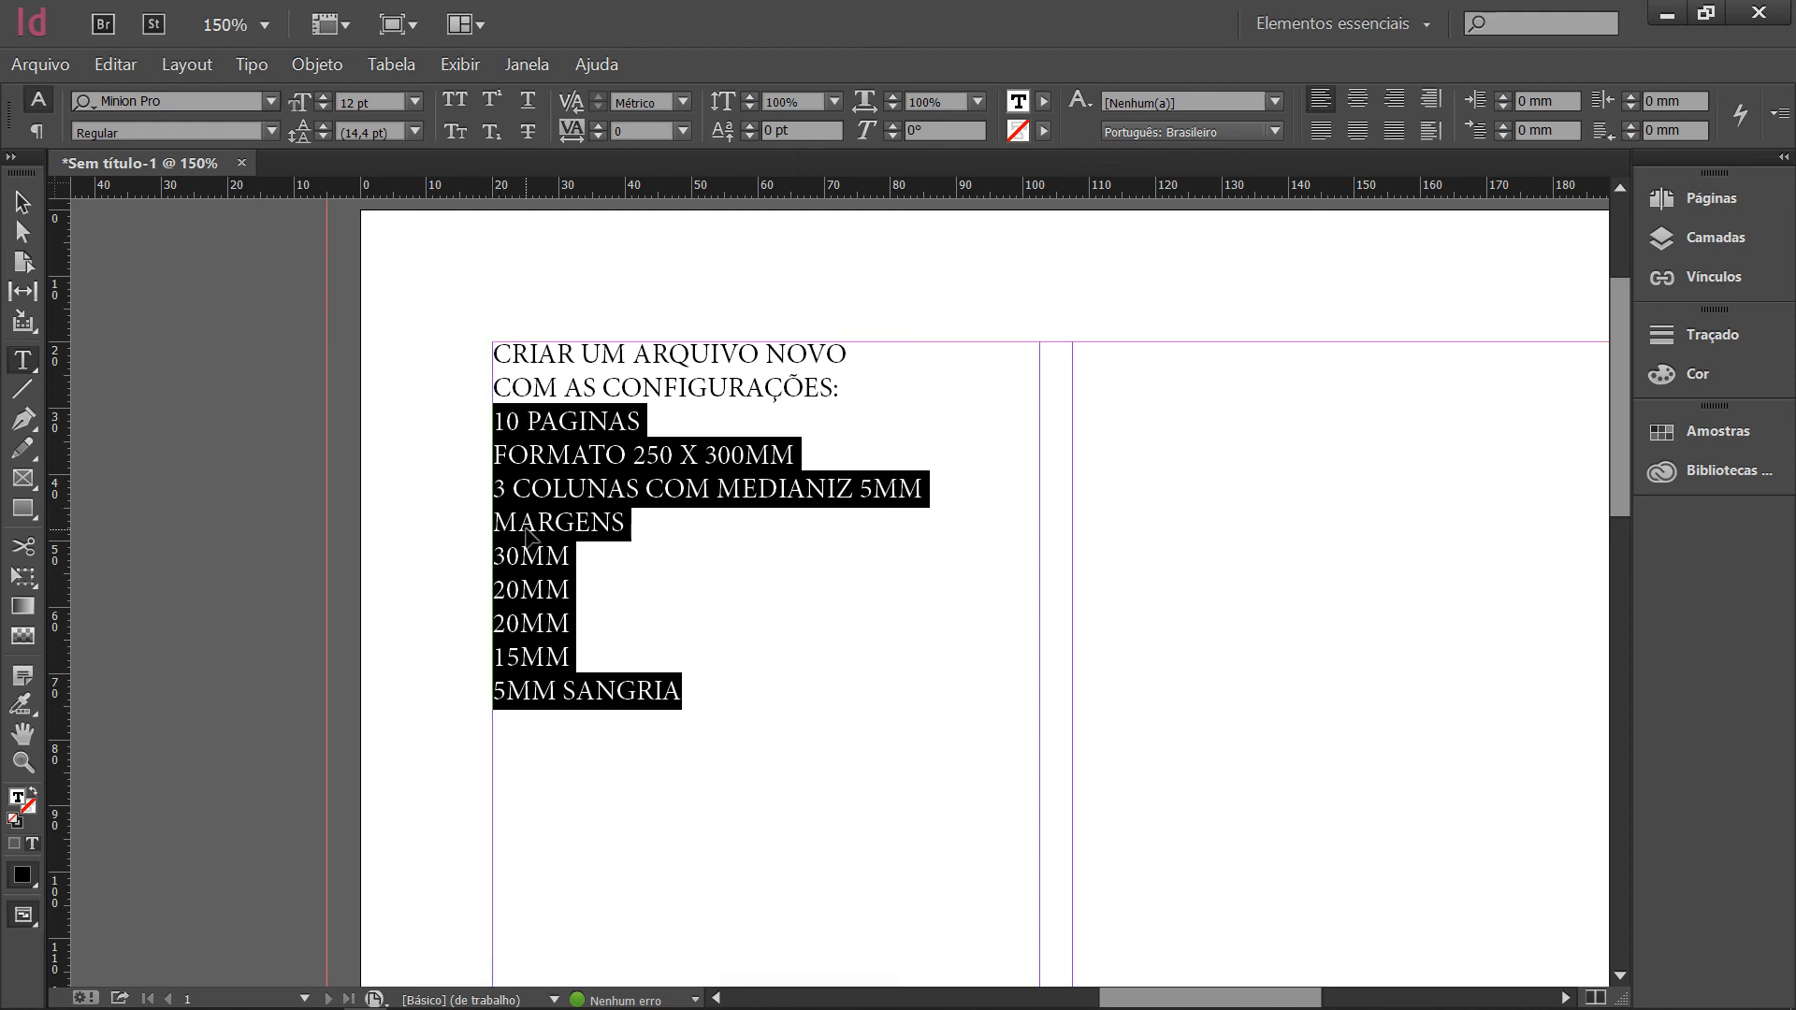
key("super+space")
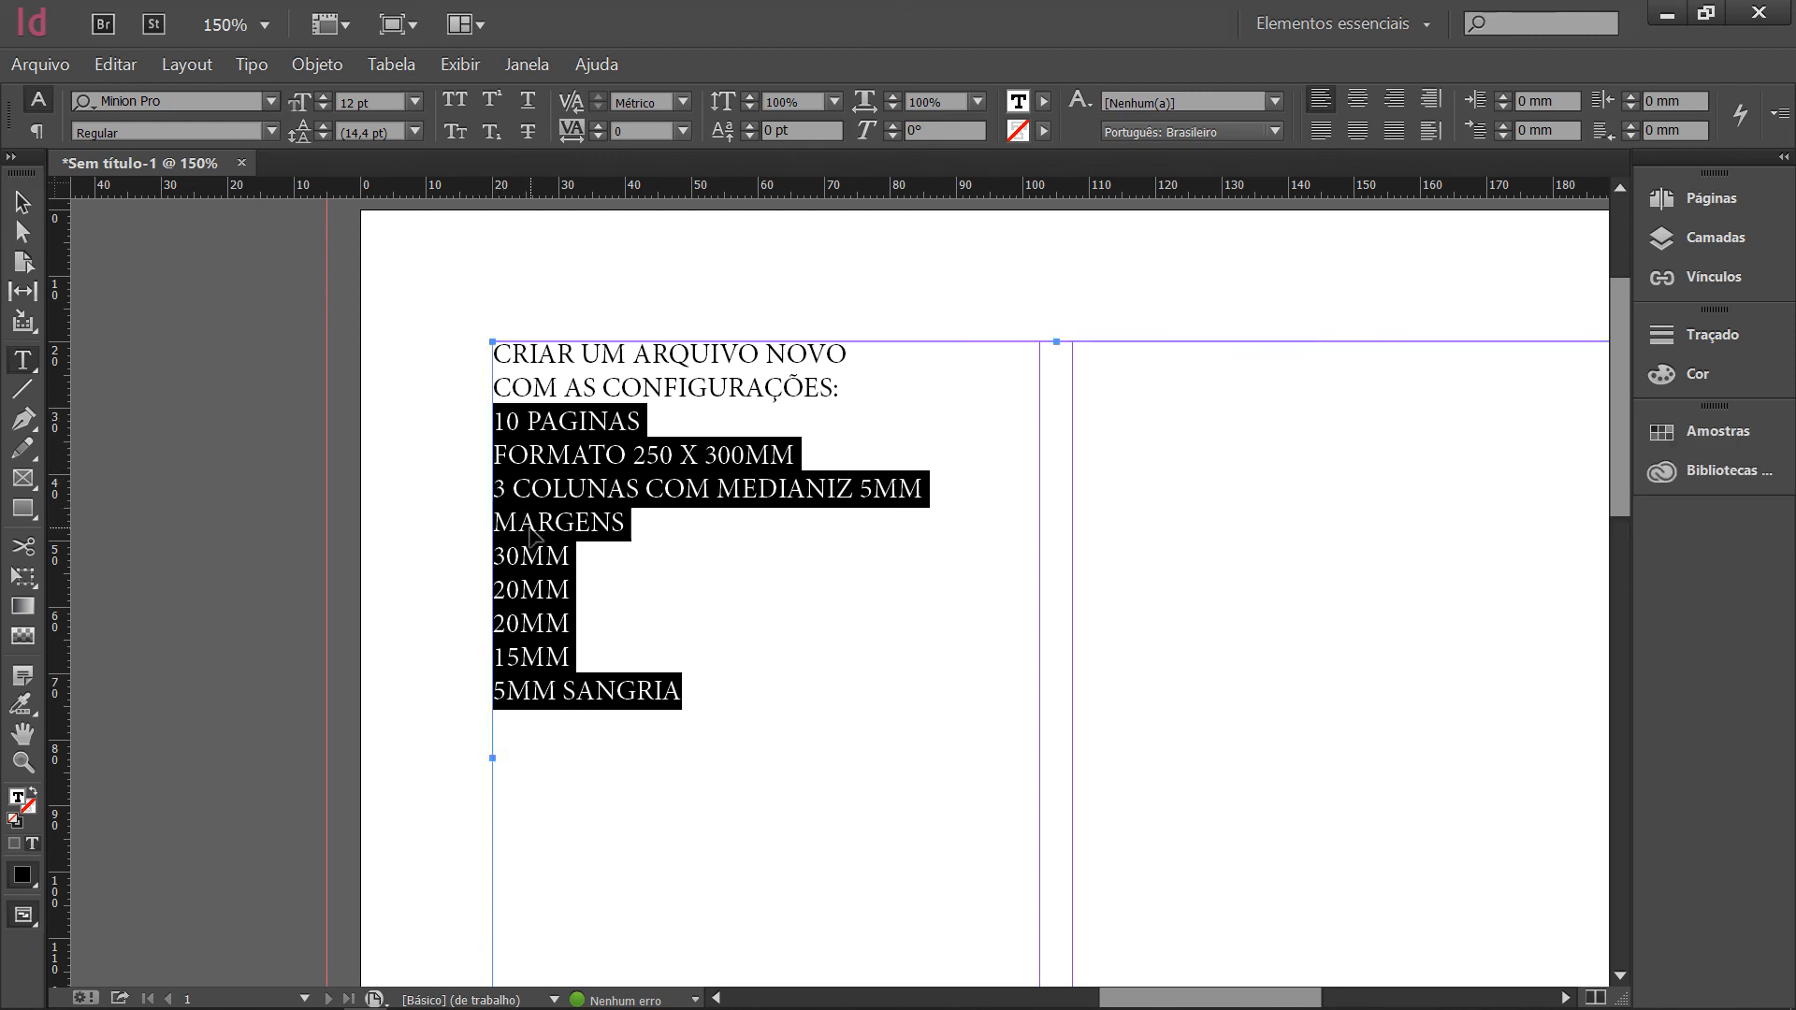
key("ctrl+equal")
key("ctrl+equal")
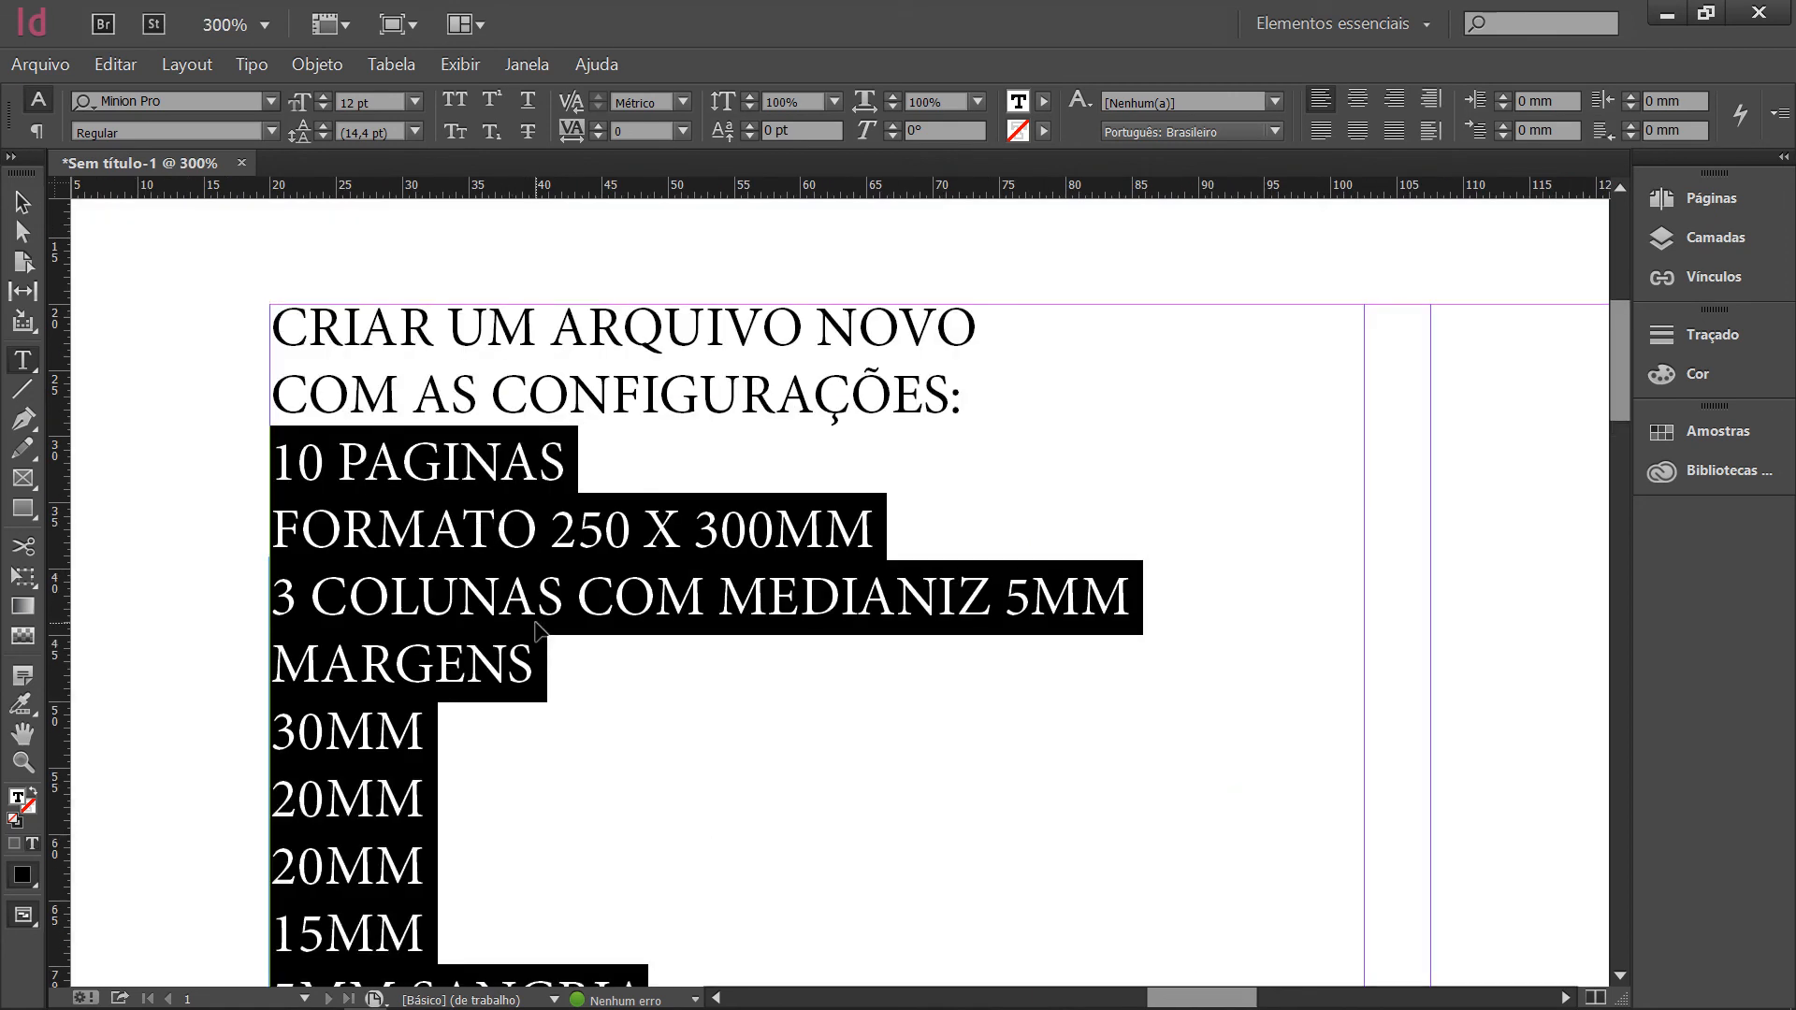
key("ctrl+minus")
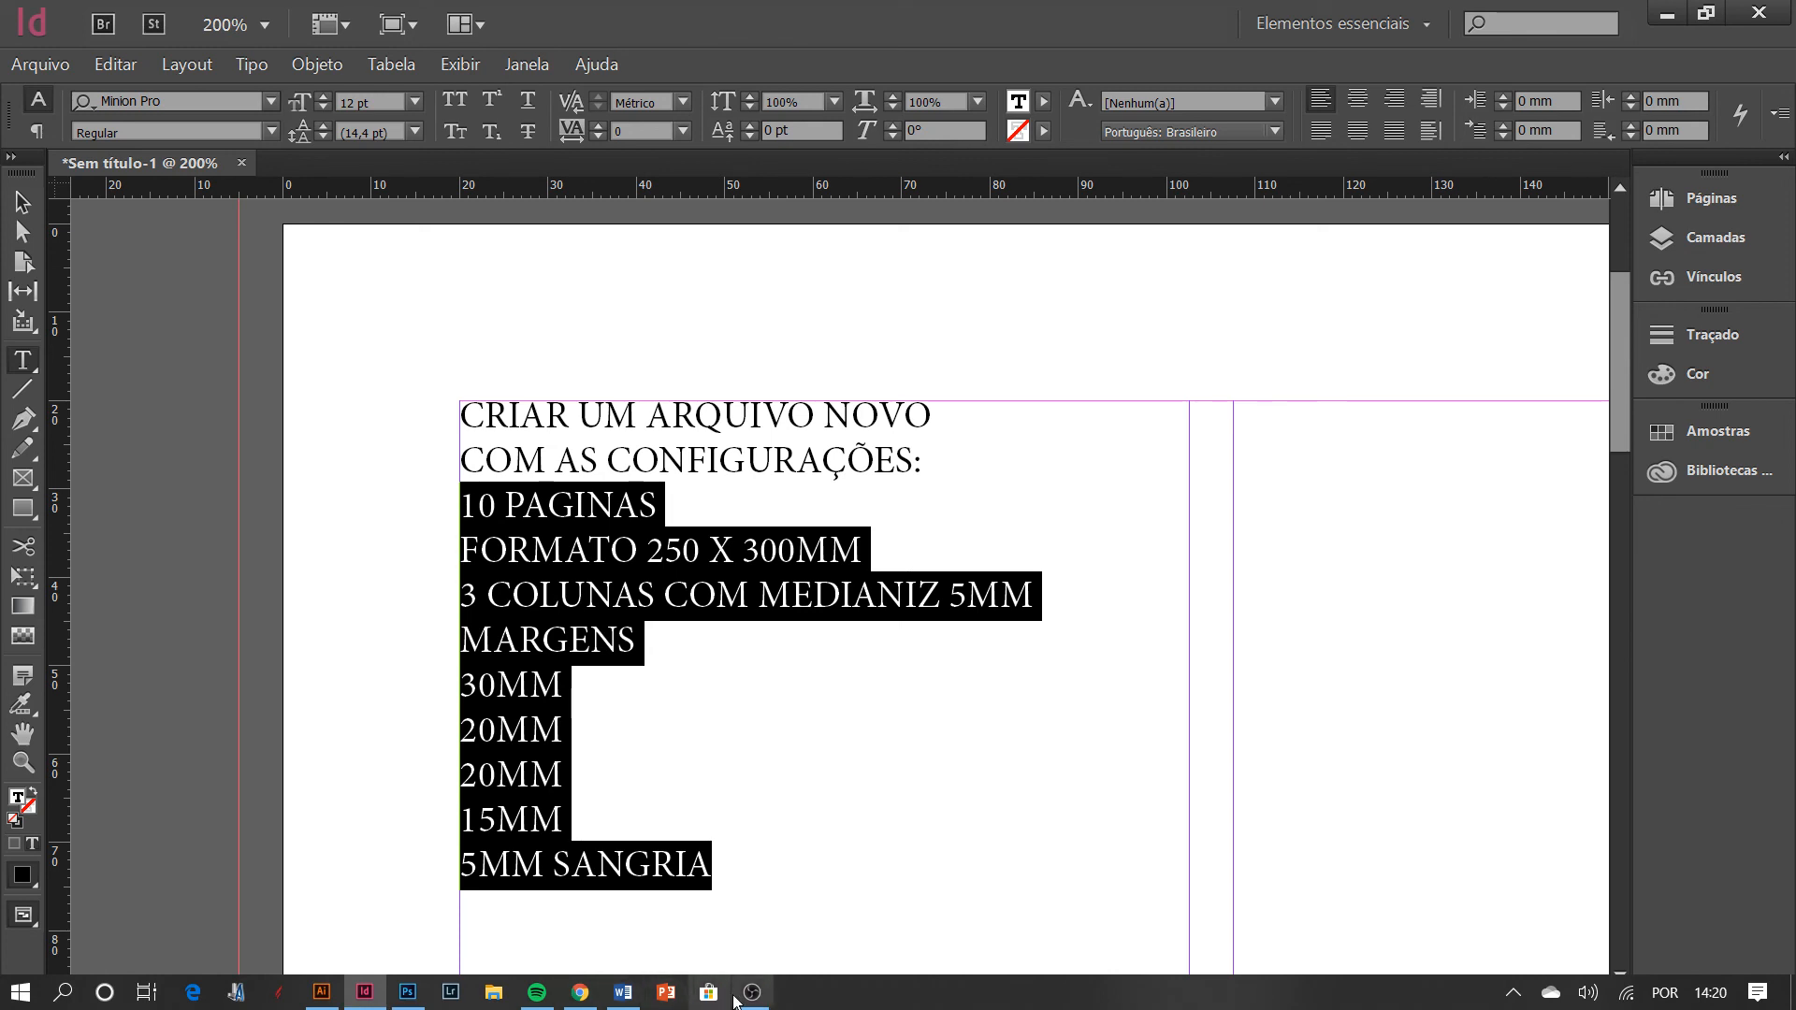
left_click(751, 993)
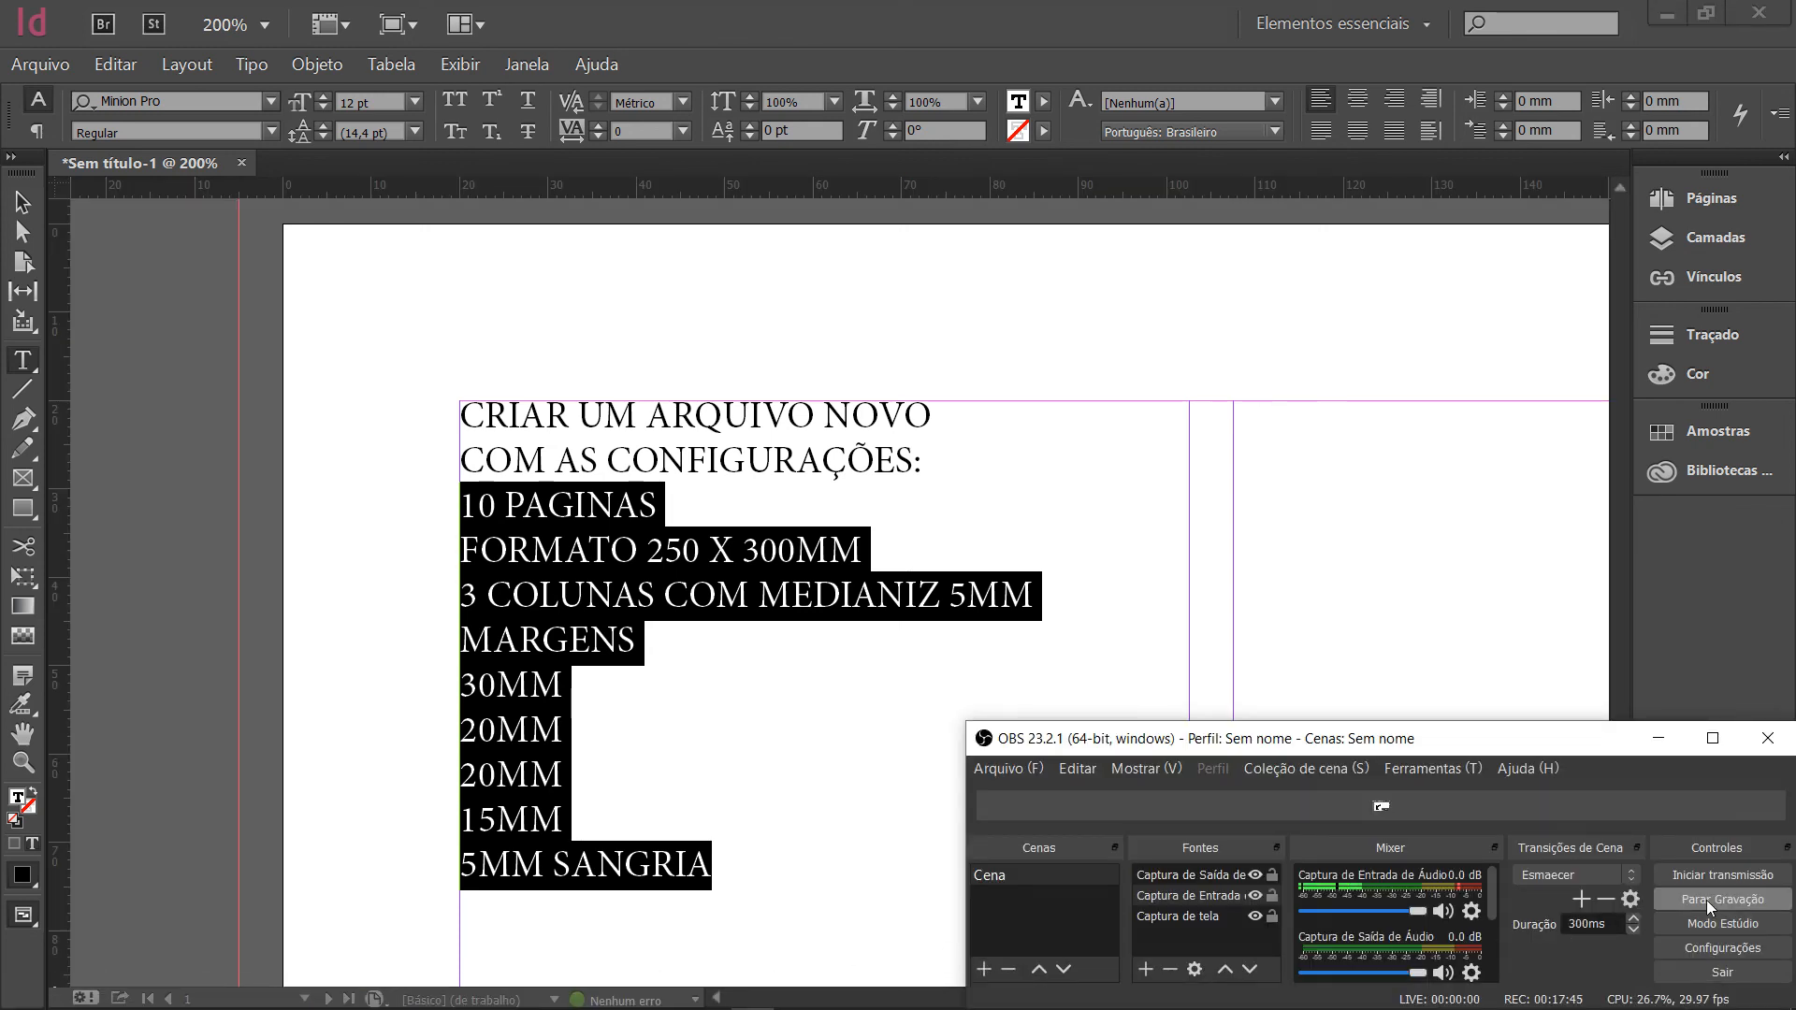